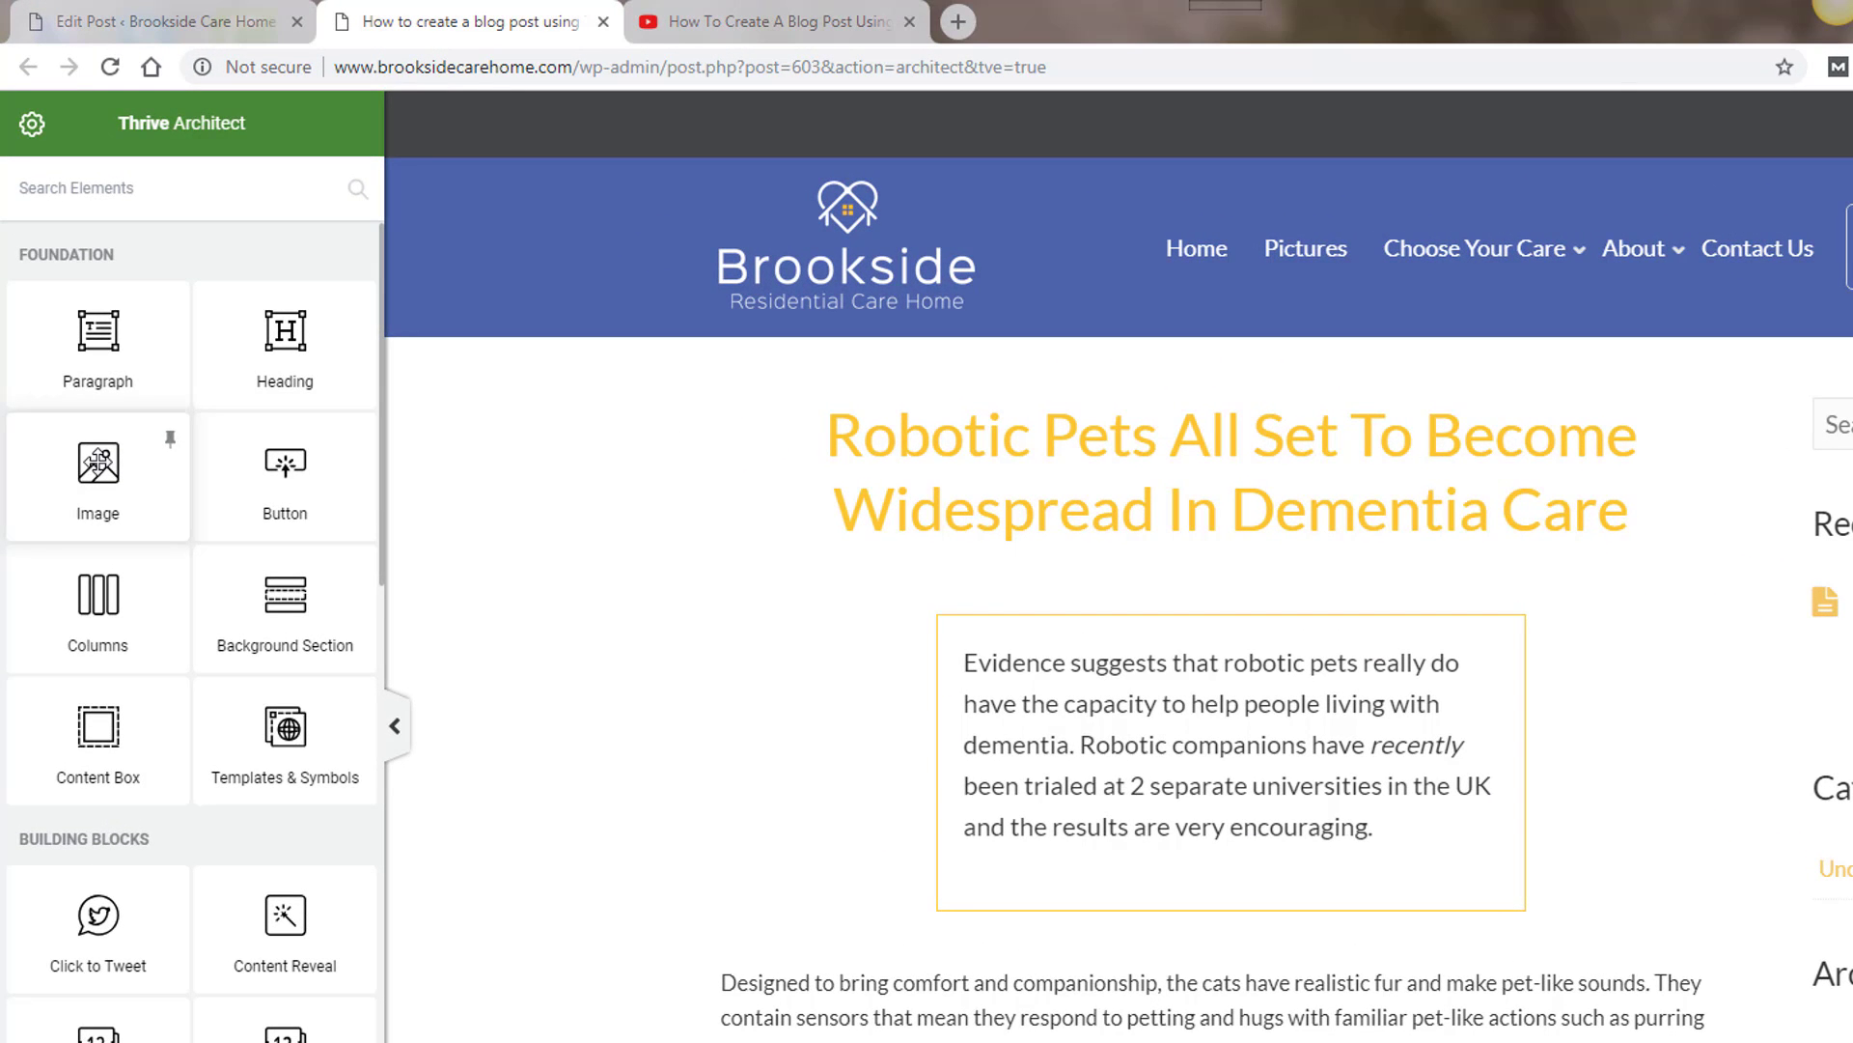
Step: Add an Image element between the post heading and the boxed intro text, picking the brick building photo from the media library
left_click_drag(100, 461, 1037, 557)
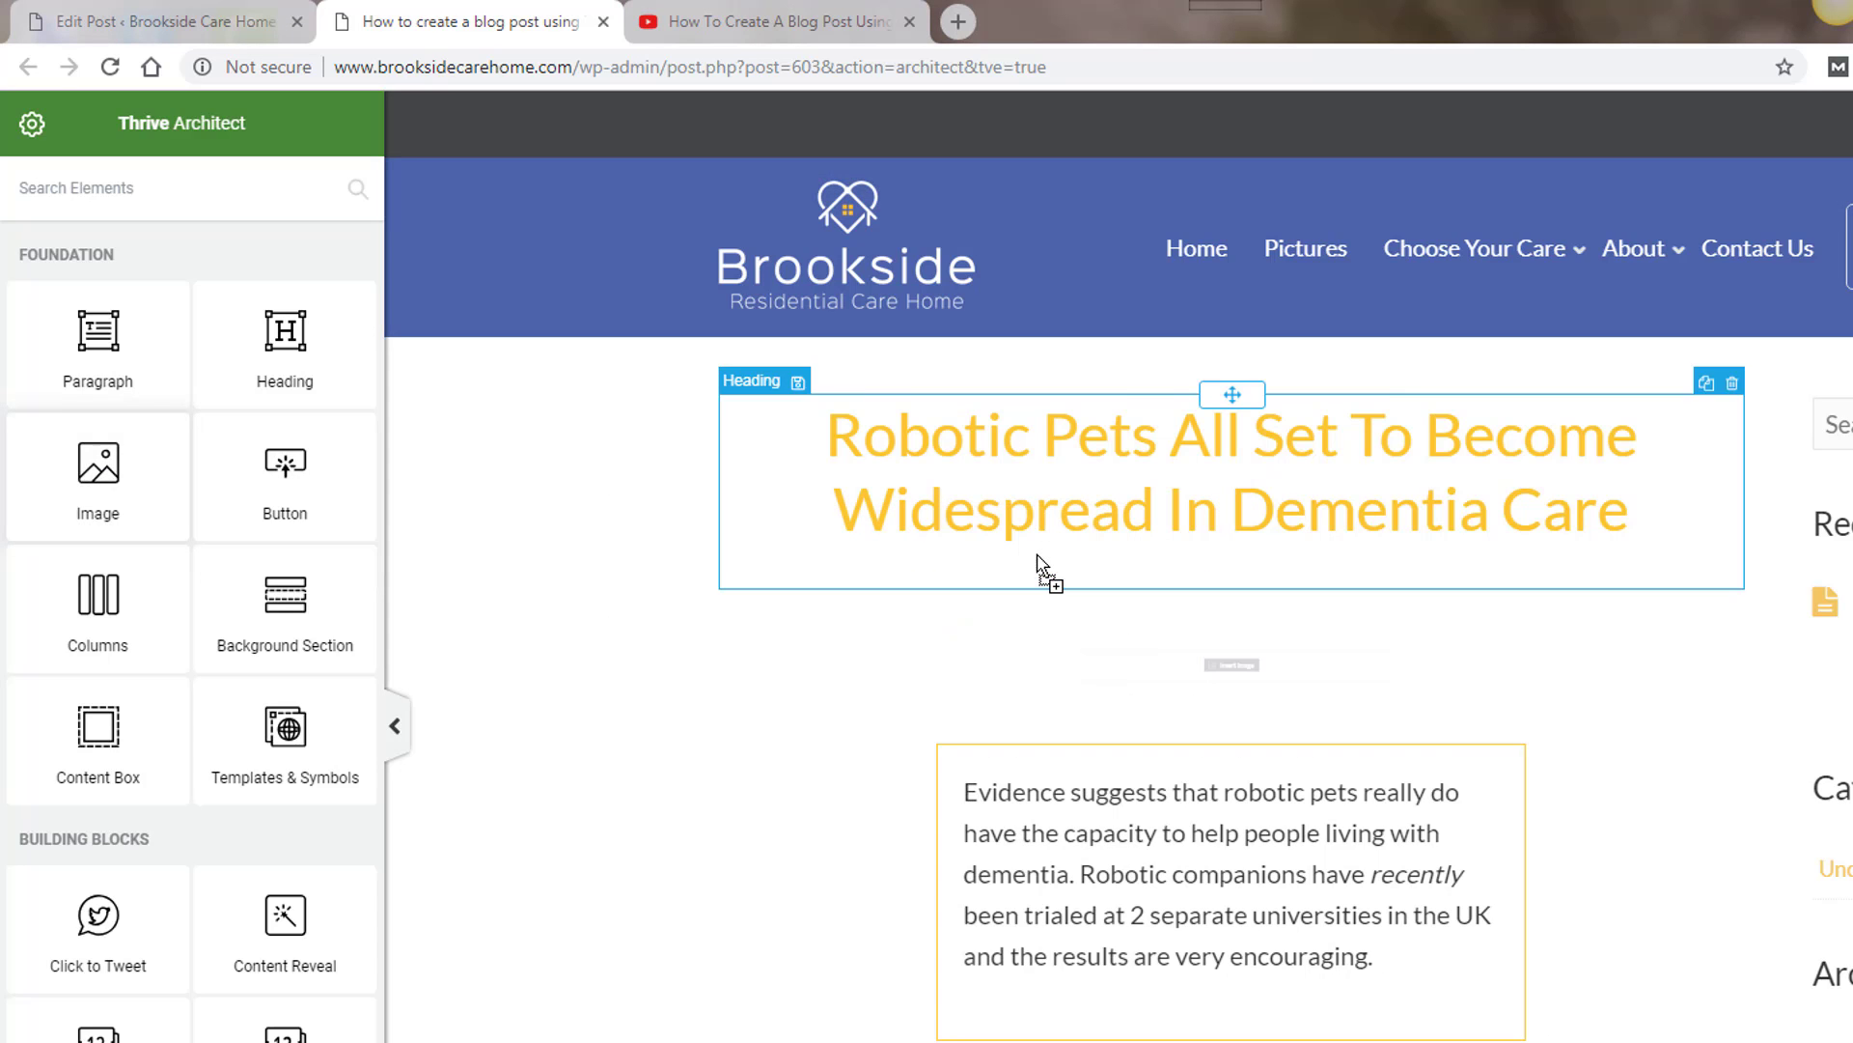
left_click(1208, 663)
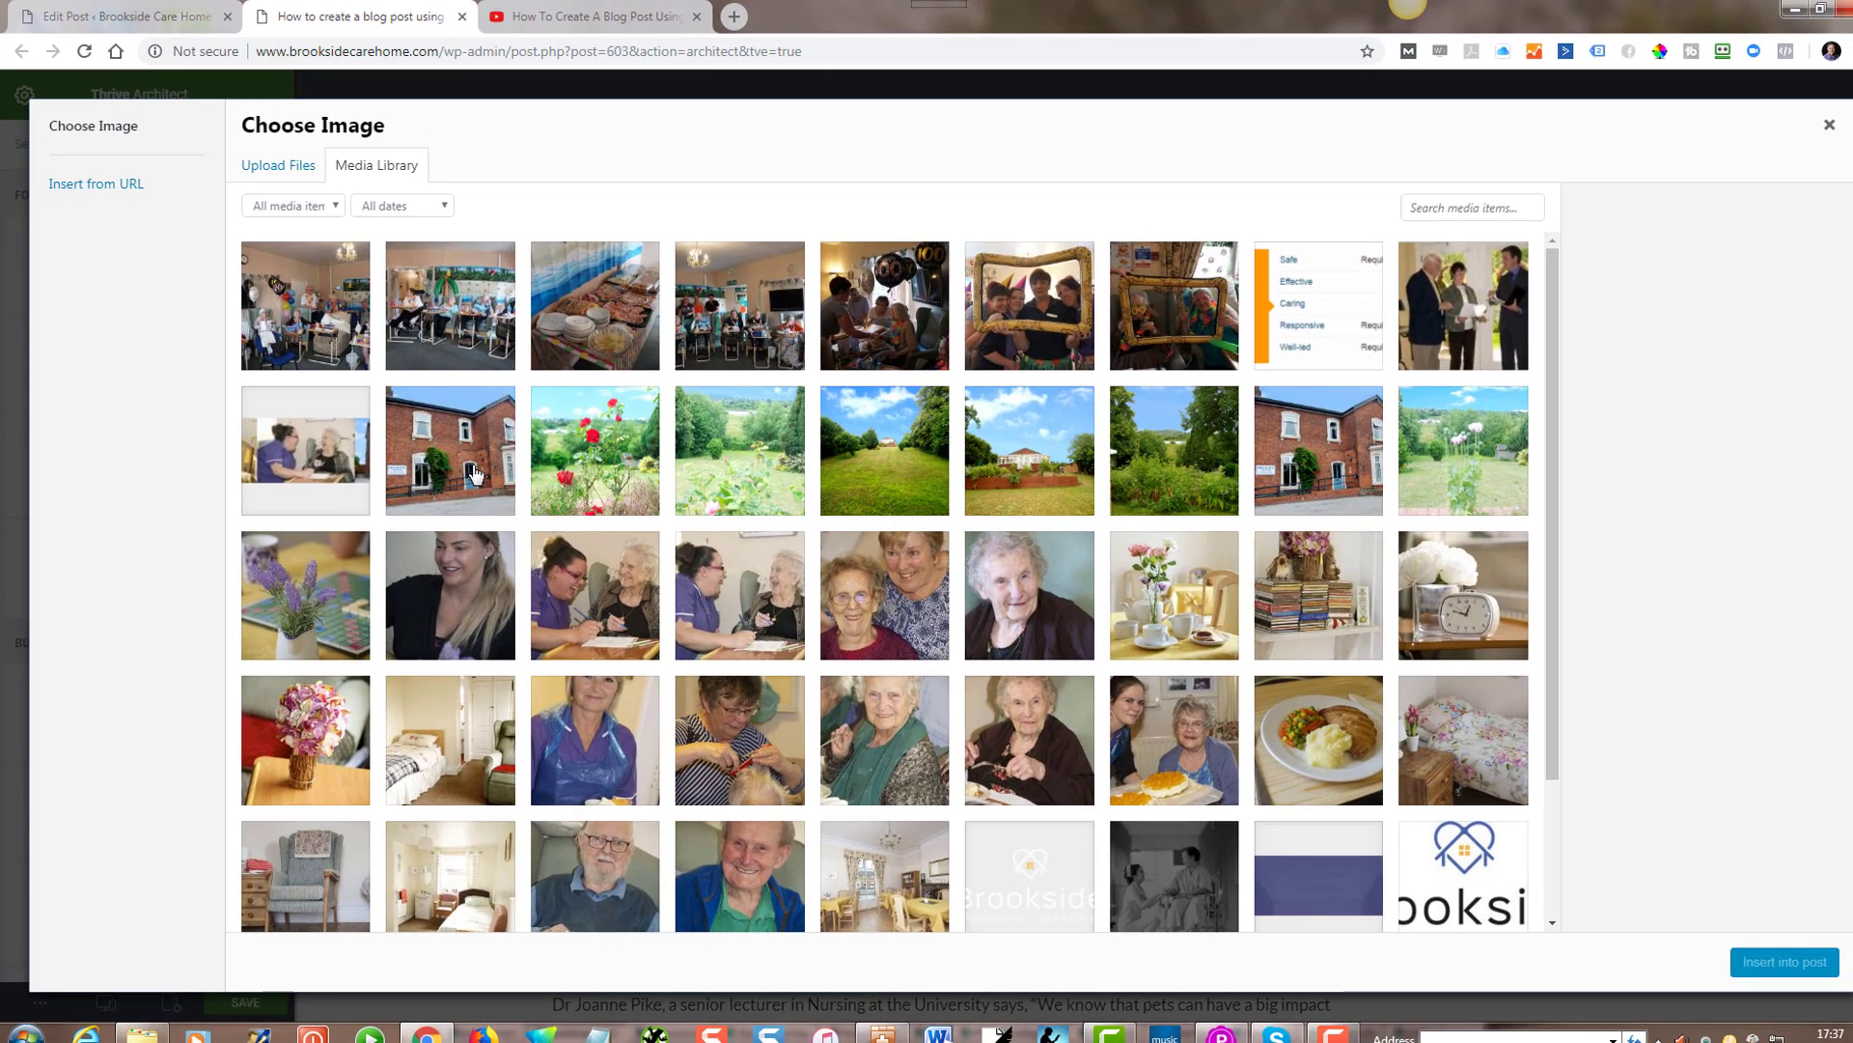
left_click(474, 473)
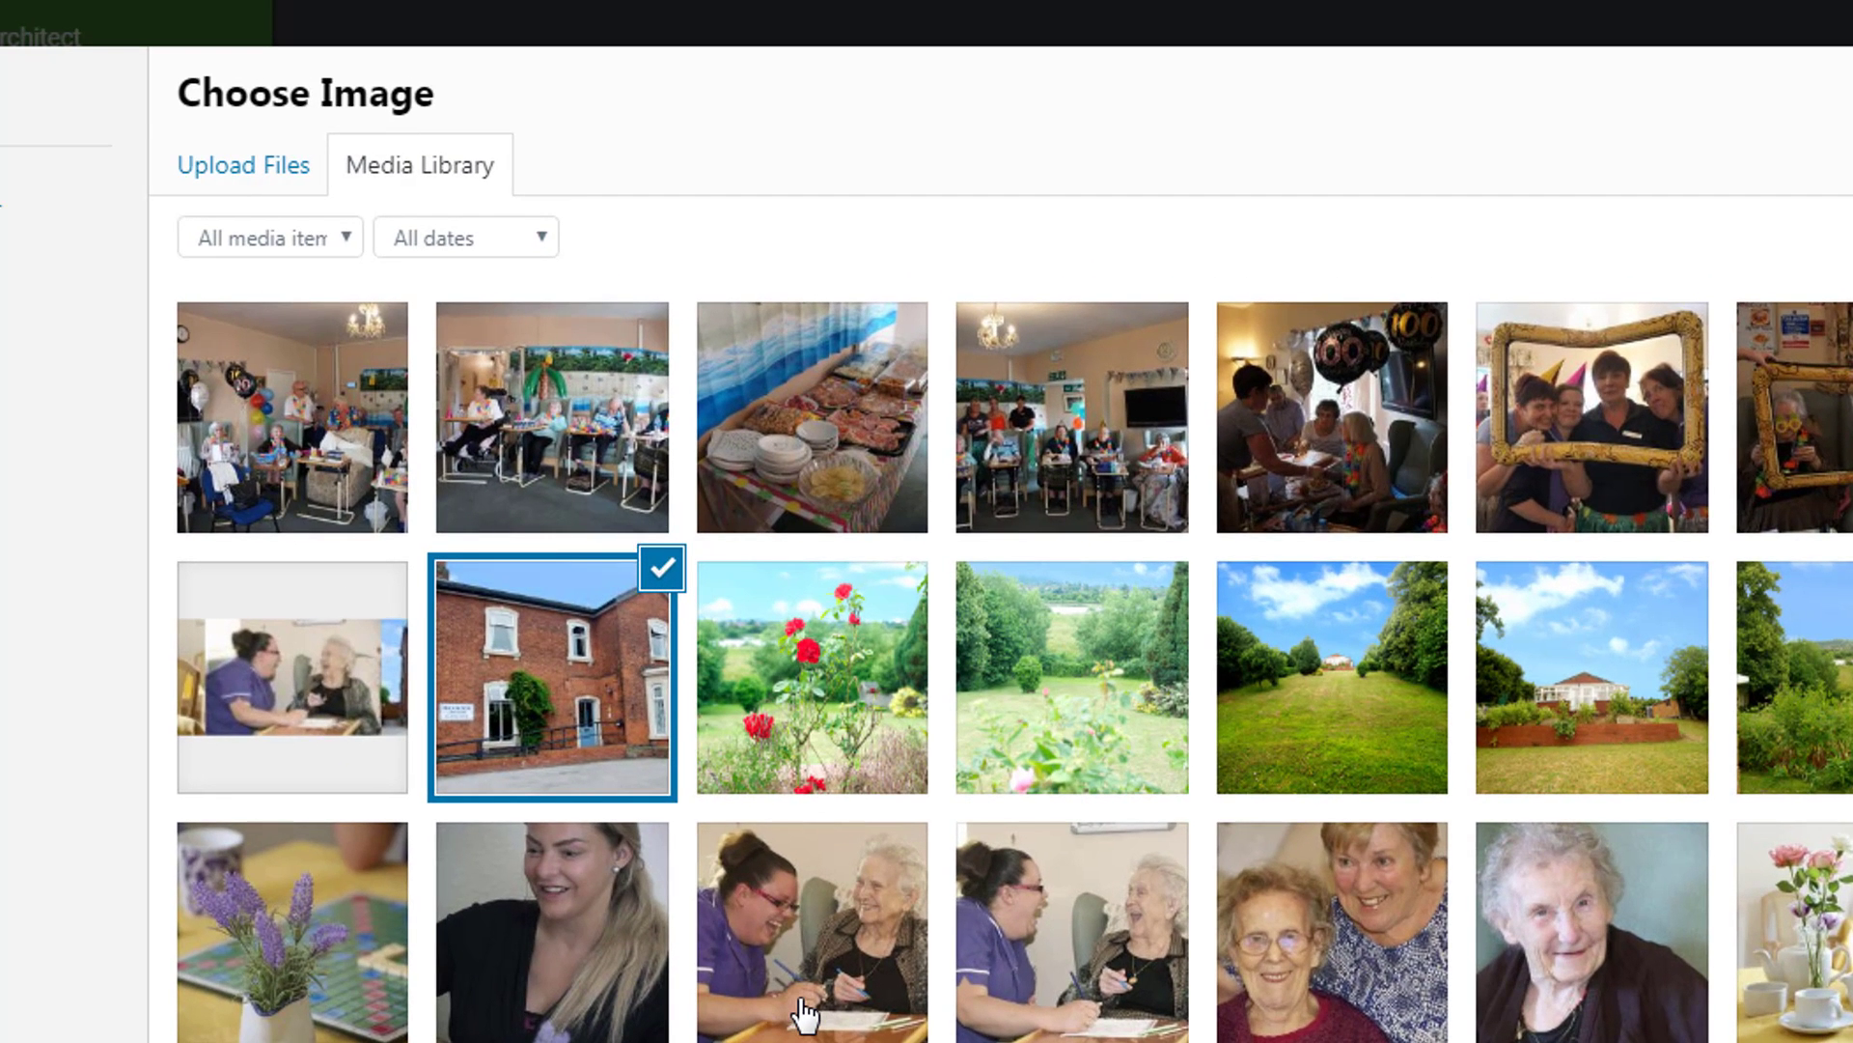
Step: Upload the "From Bridlington Lodge" photo from the Purchased Photos Care folder and insert it into the post at full size
left_click(240, 177)
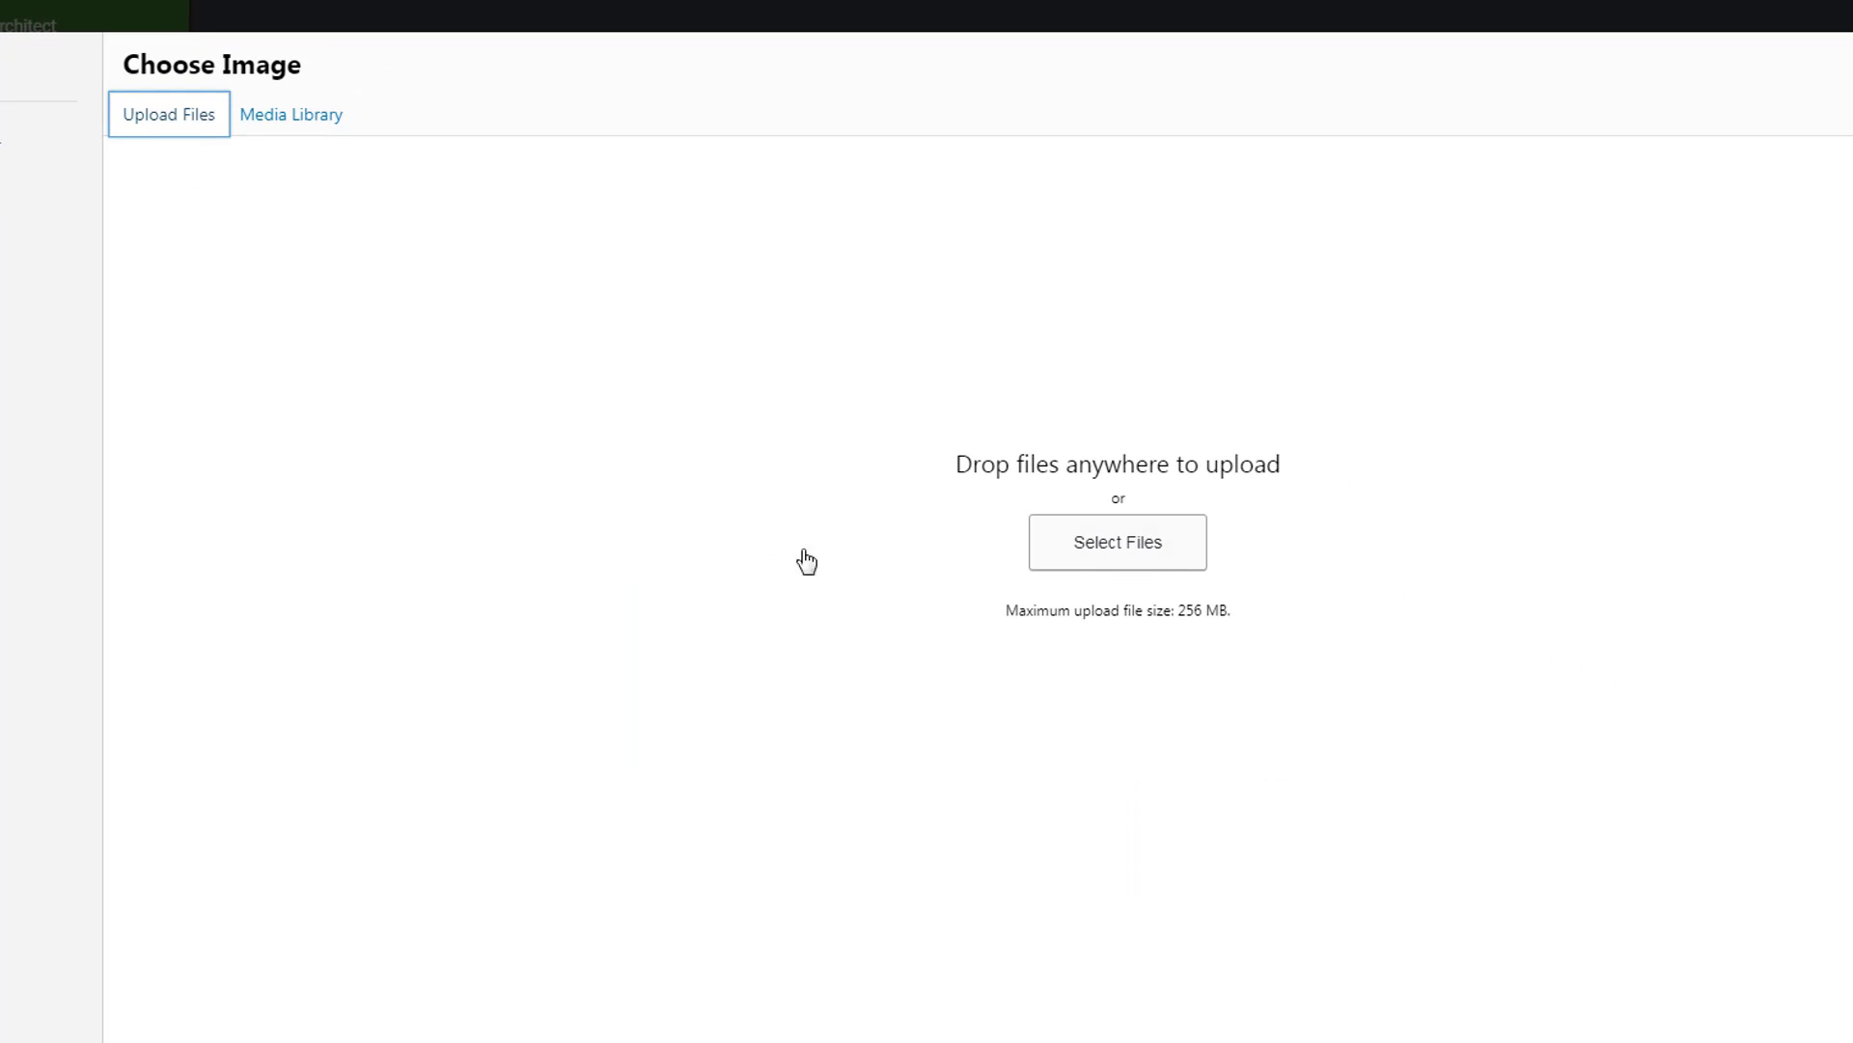
key("Tab")
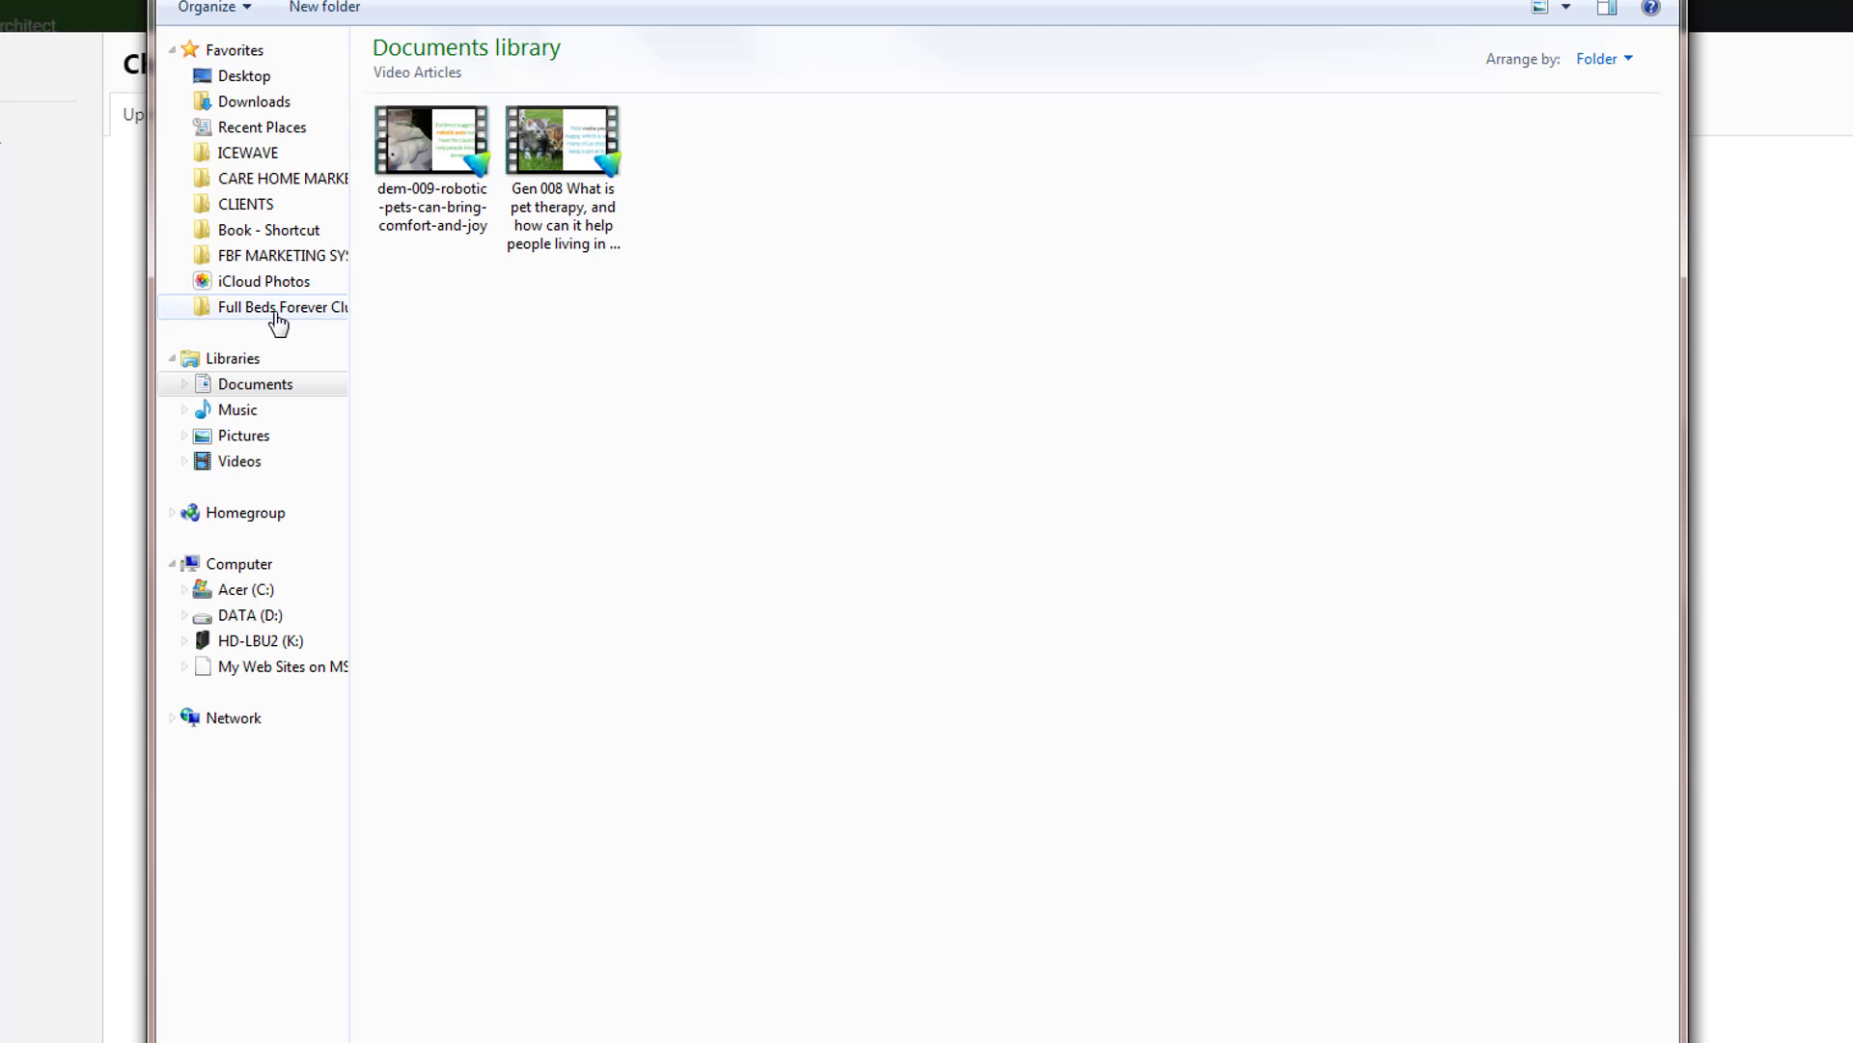
left_click(249, 152)
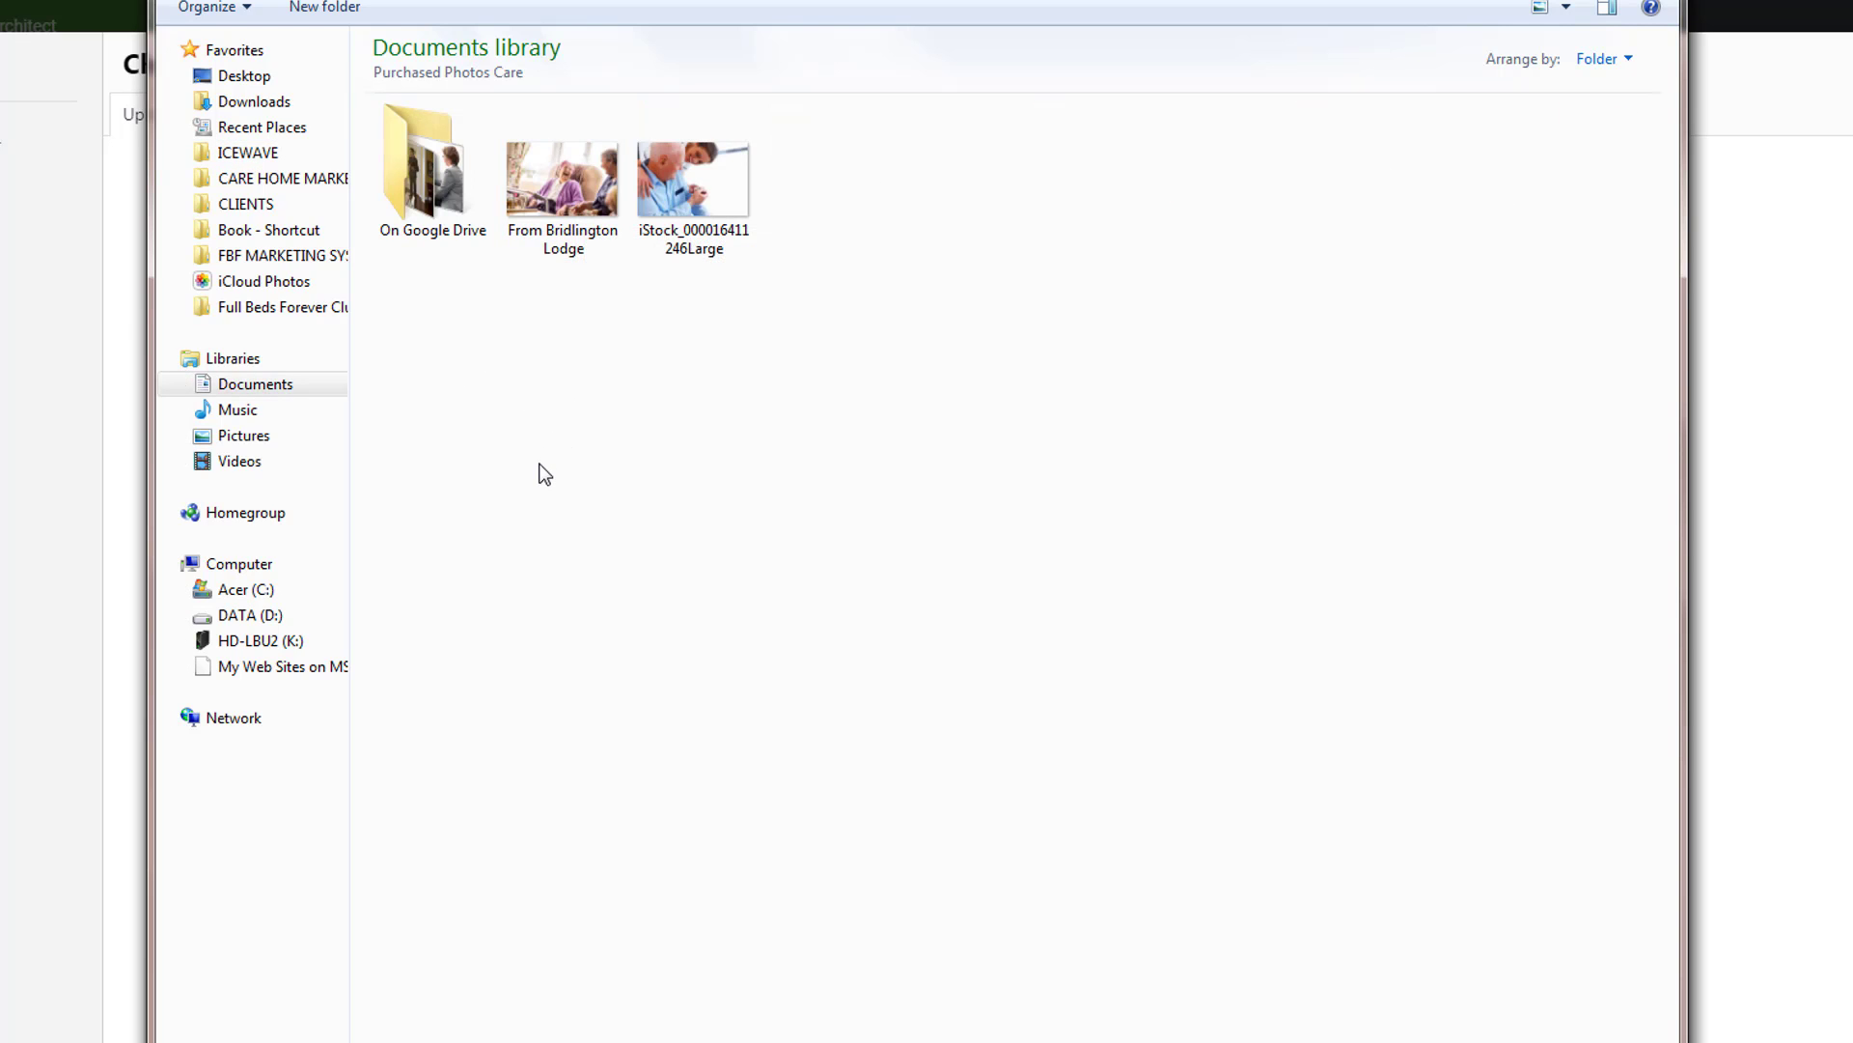
left_click(546, 201)
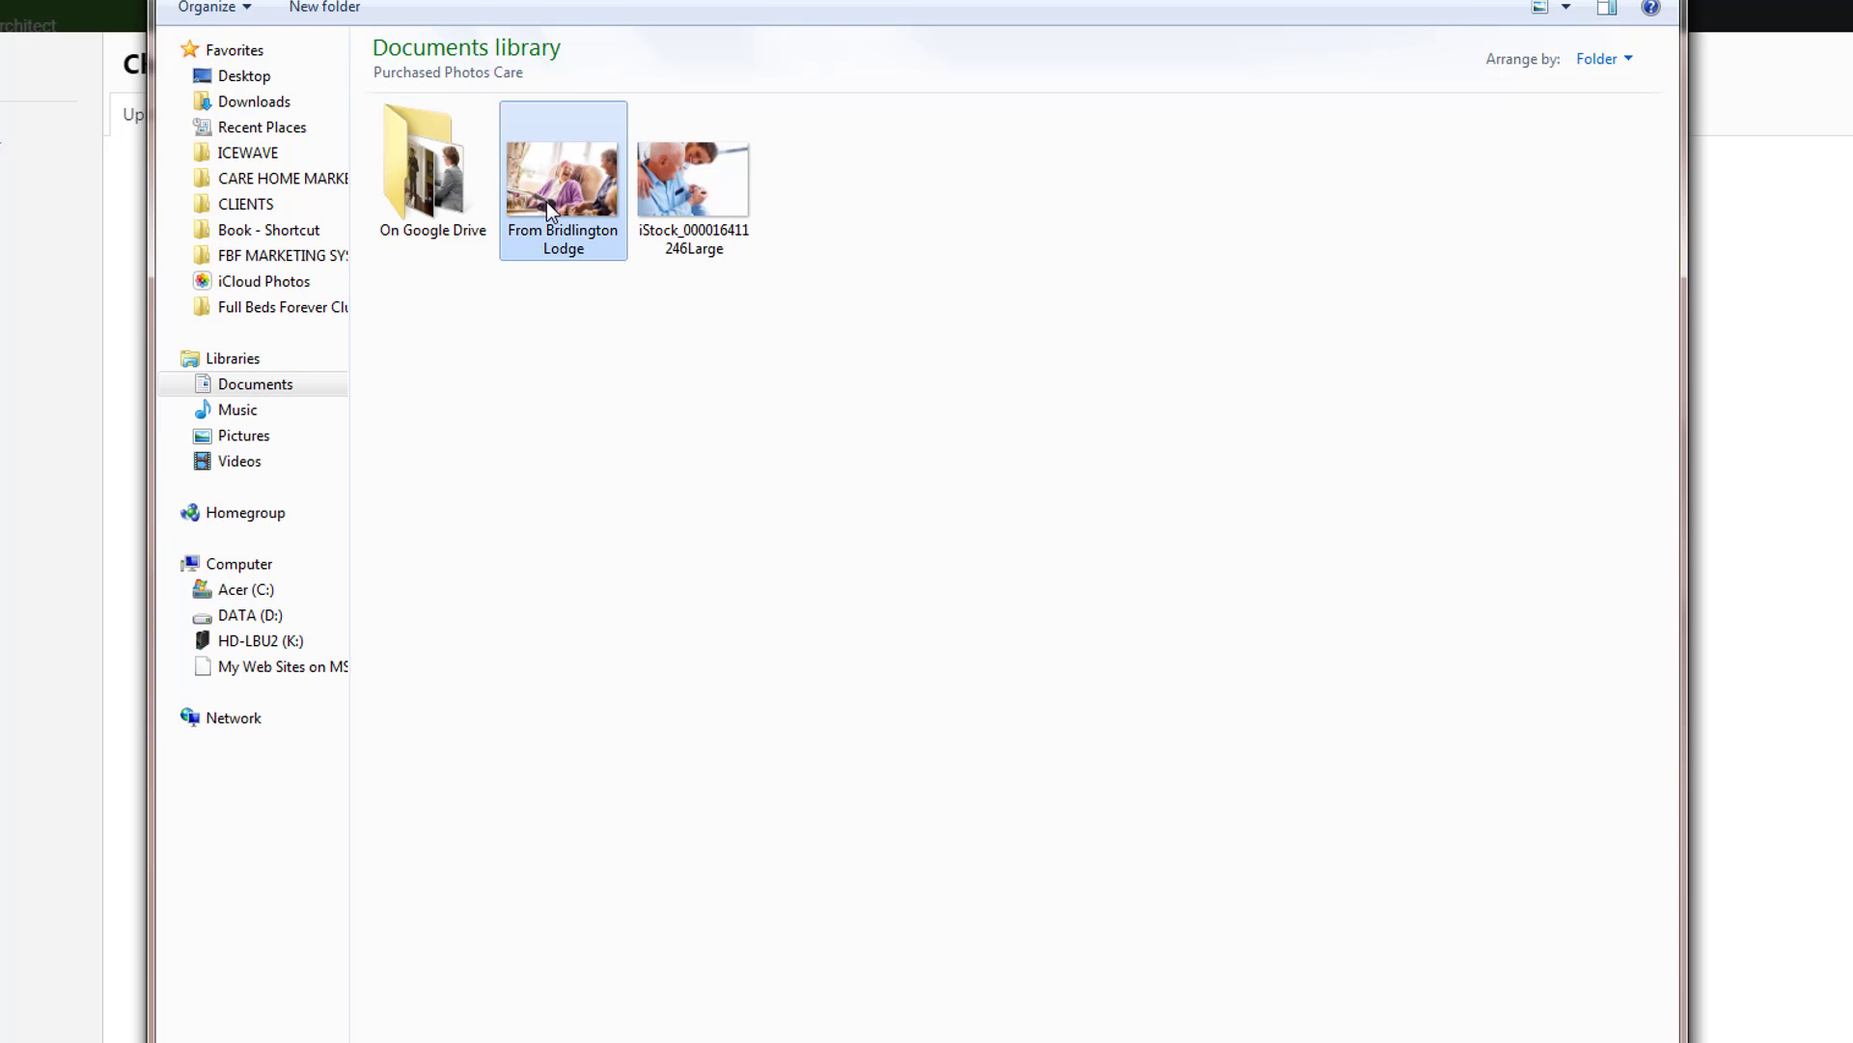
left_click(1412, 972)
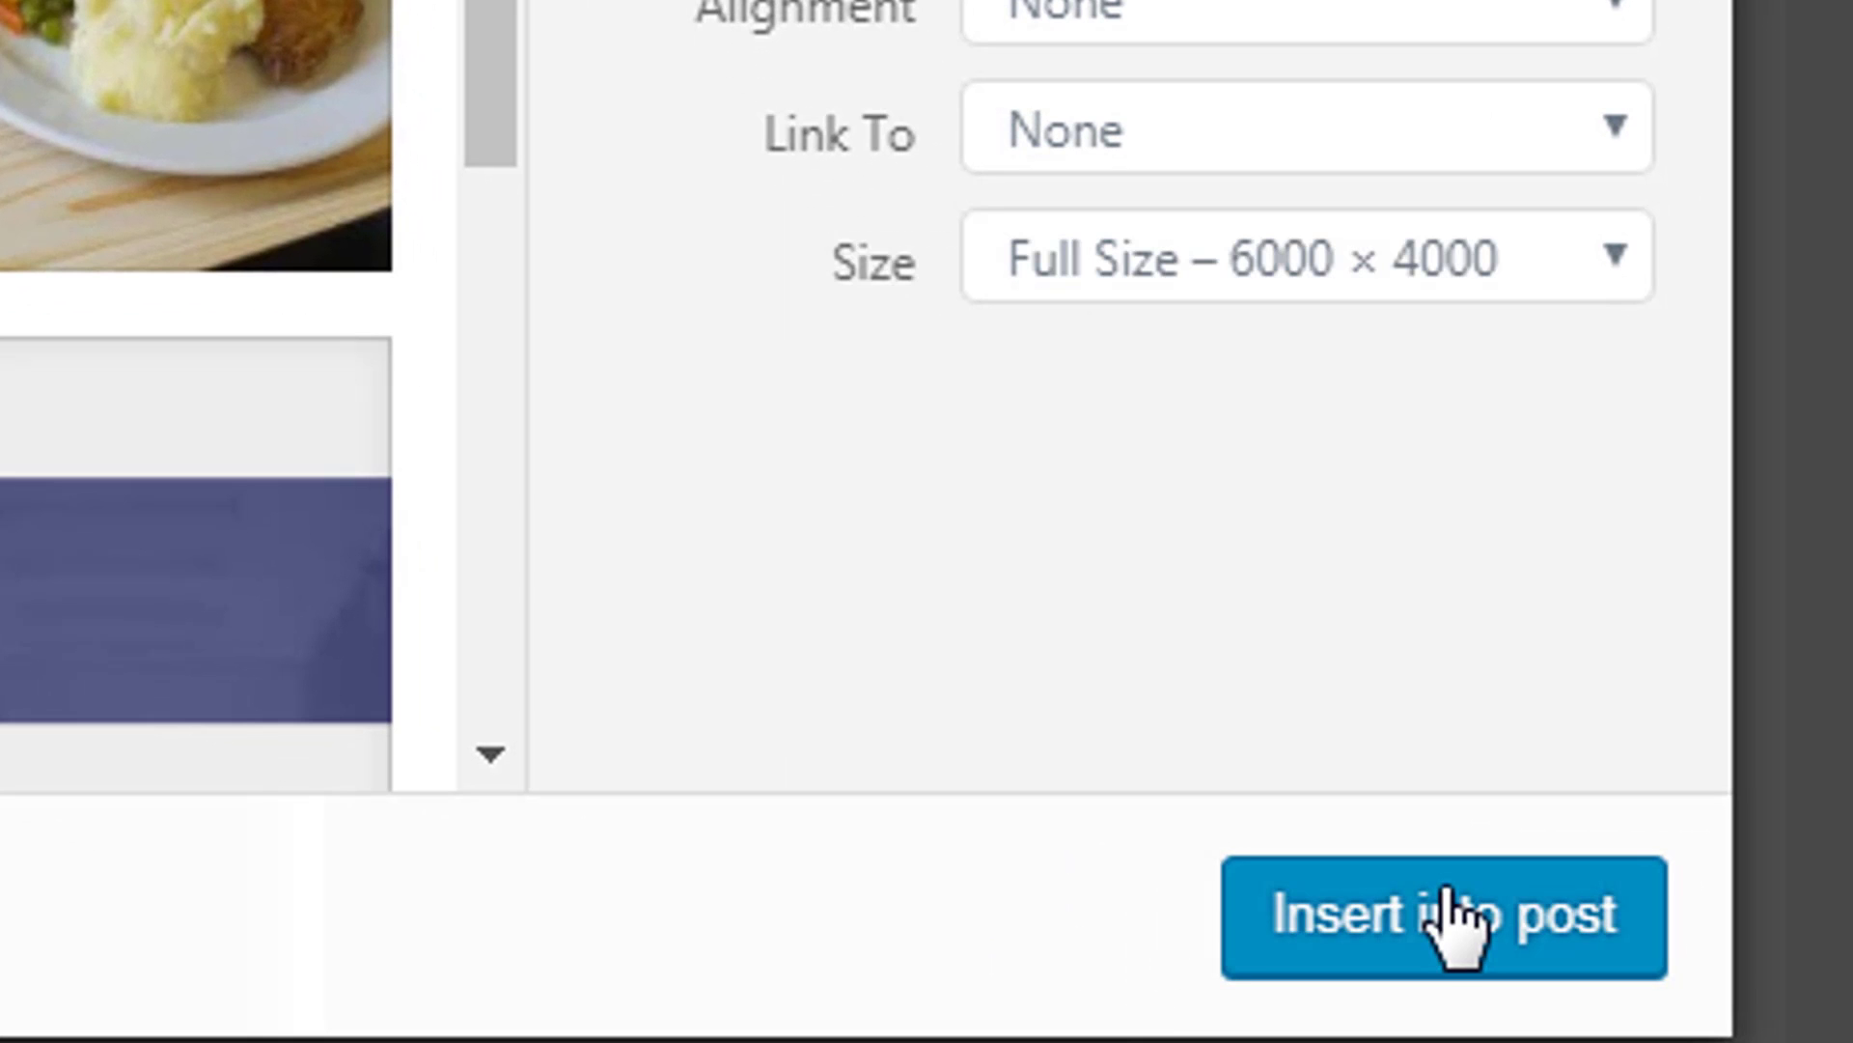
left_click(1455, 915)
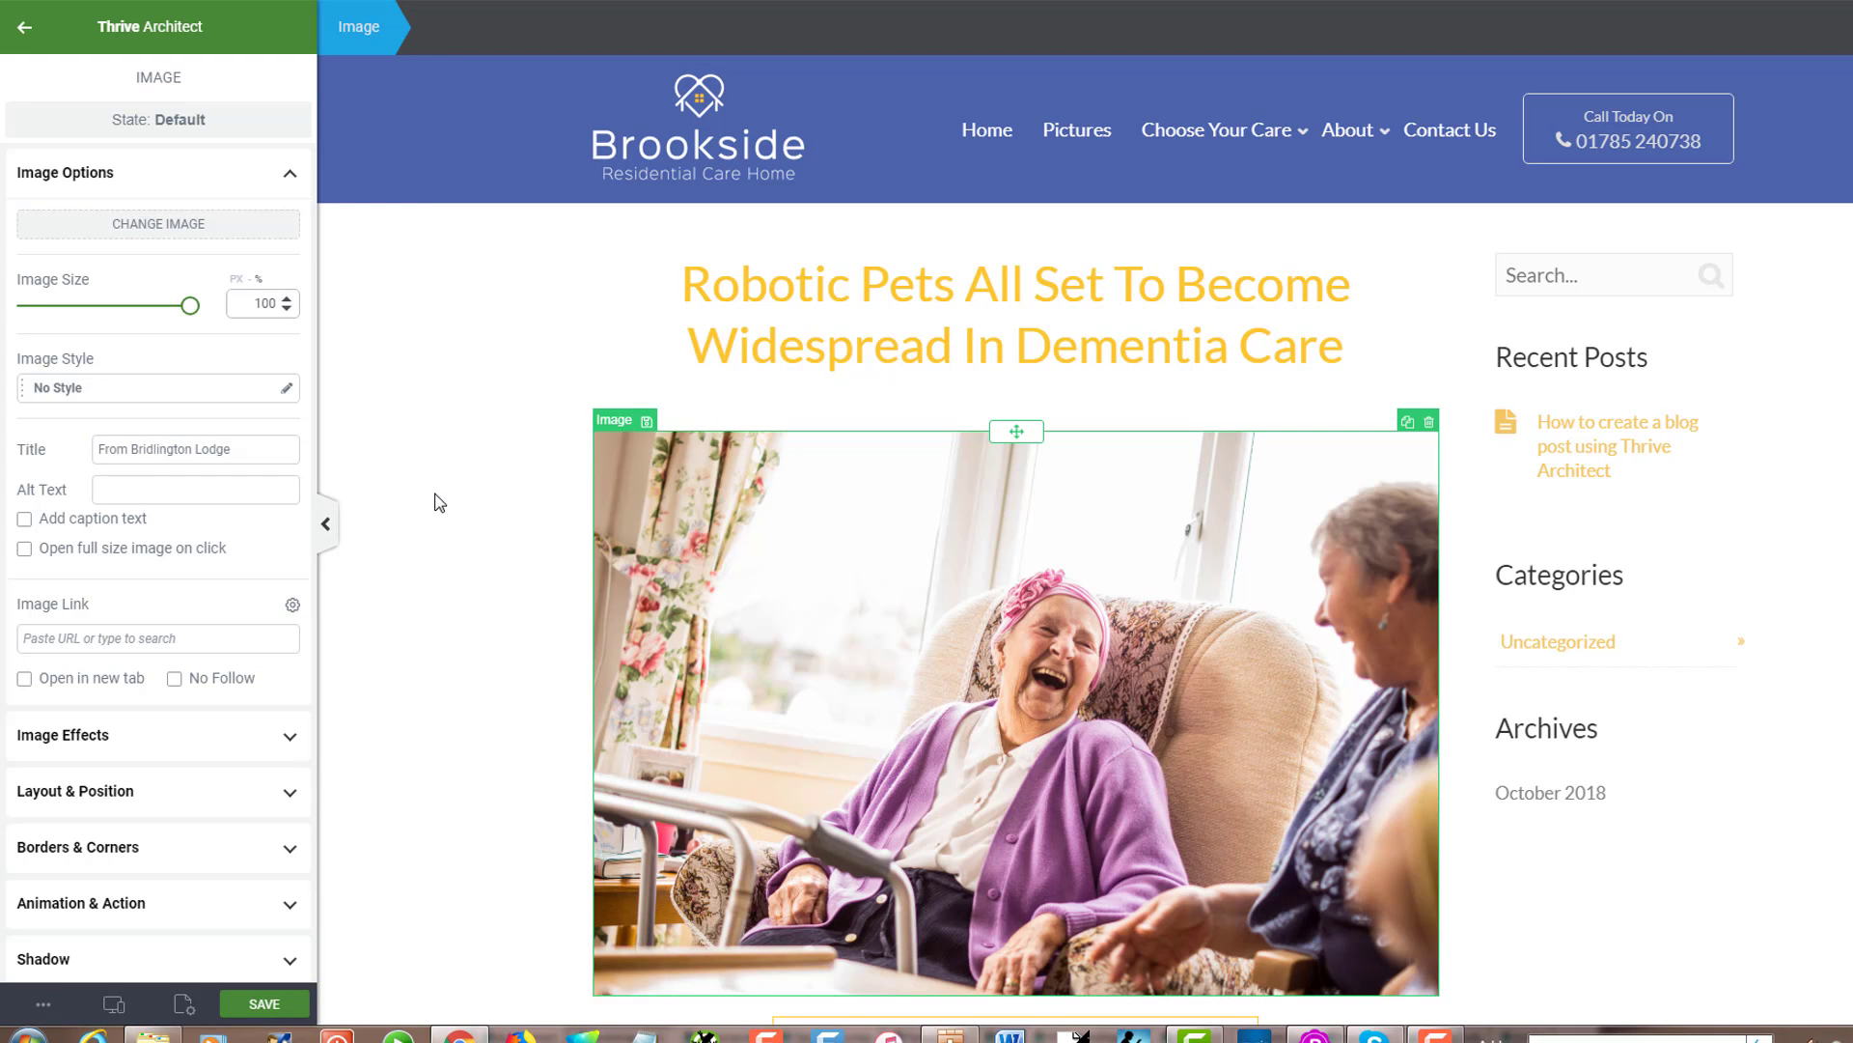
Step: Reduce the inserted photo's image size to 64%
scroll(439, 502, "down", 2)
scroll(439, 502, "up", 1)
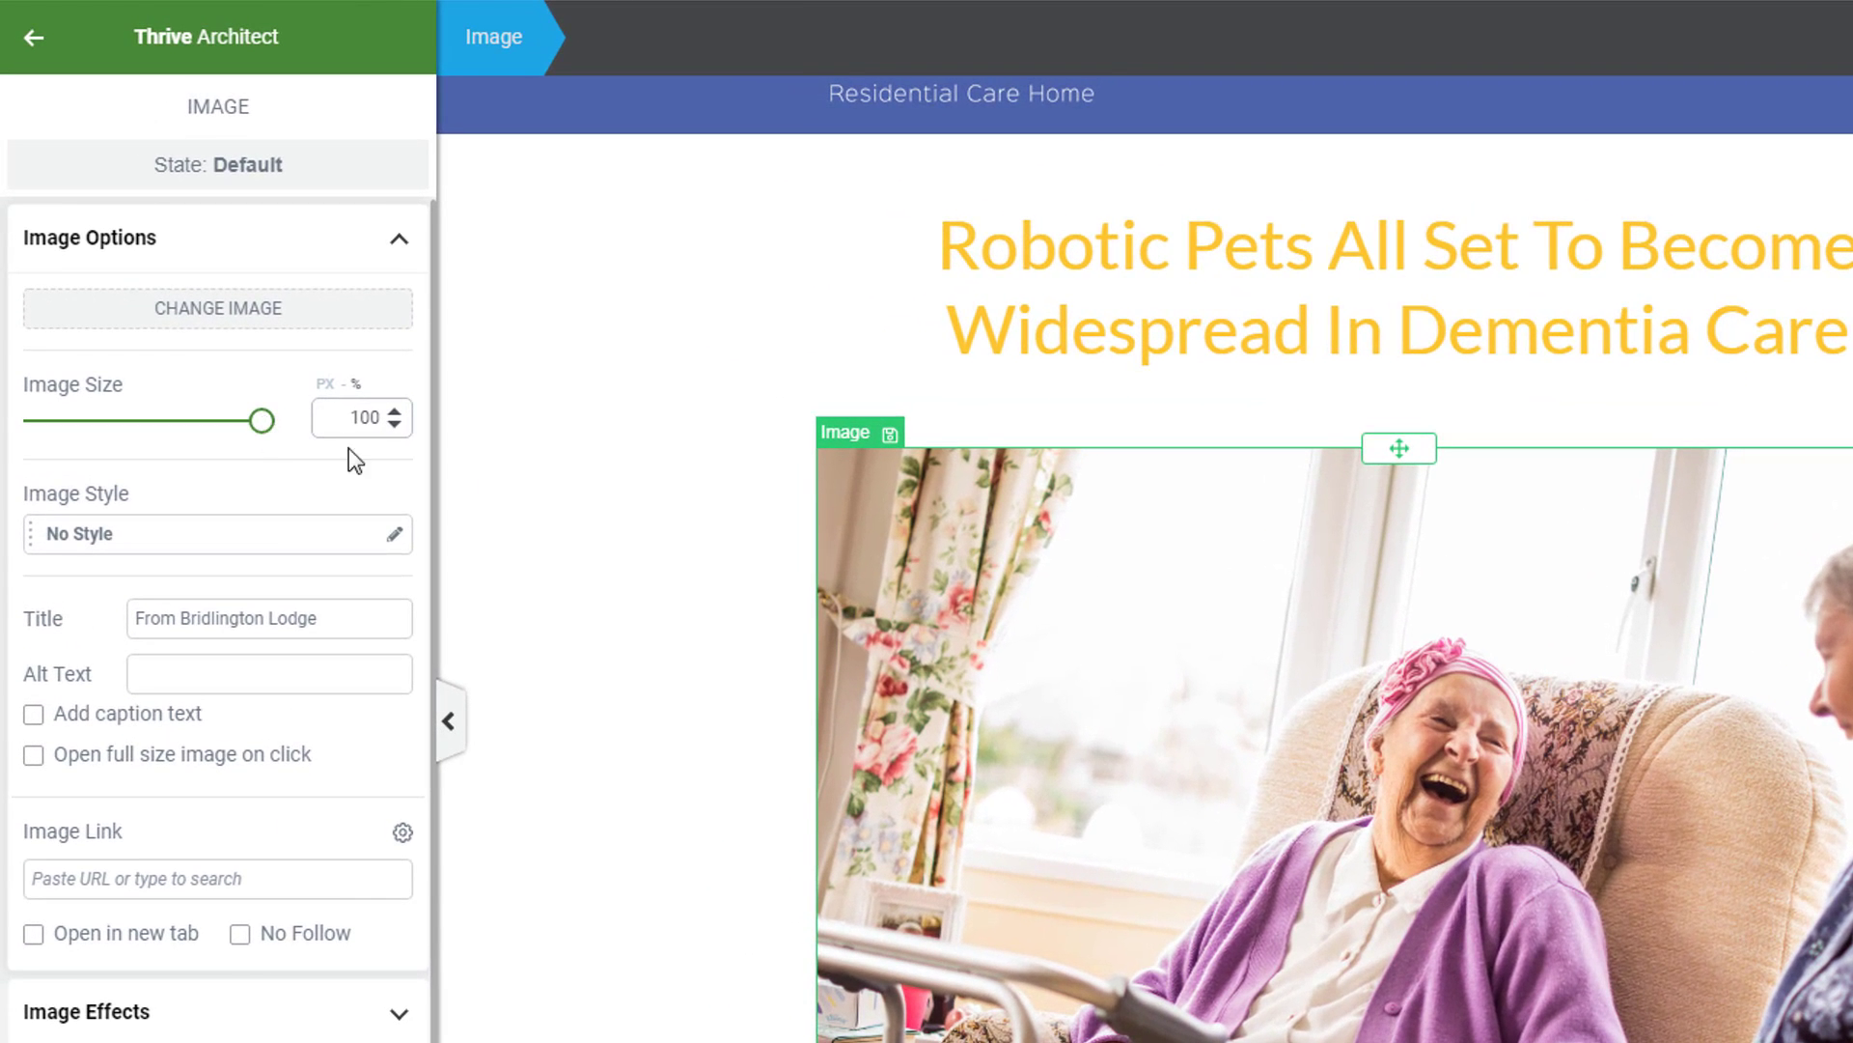
left_click_drag(262, 422, 181, 447)
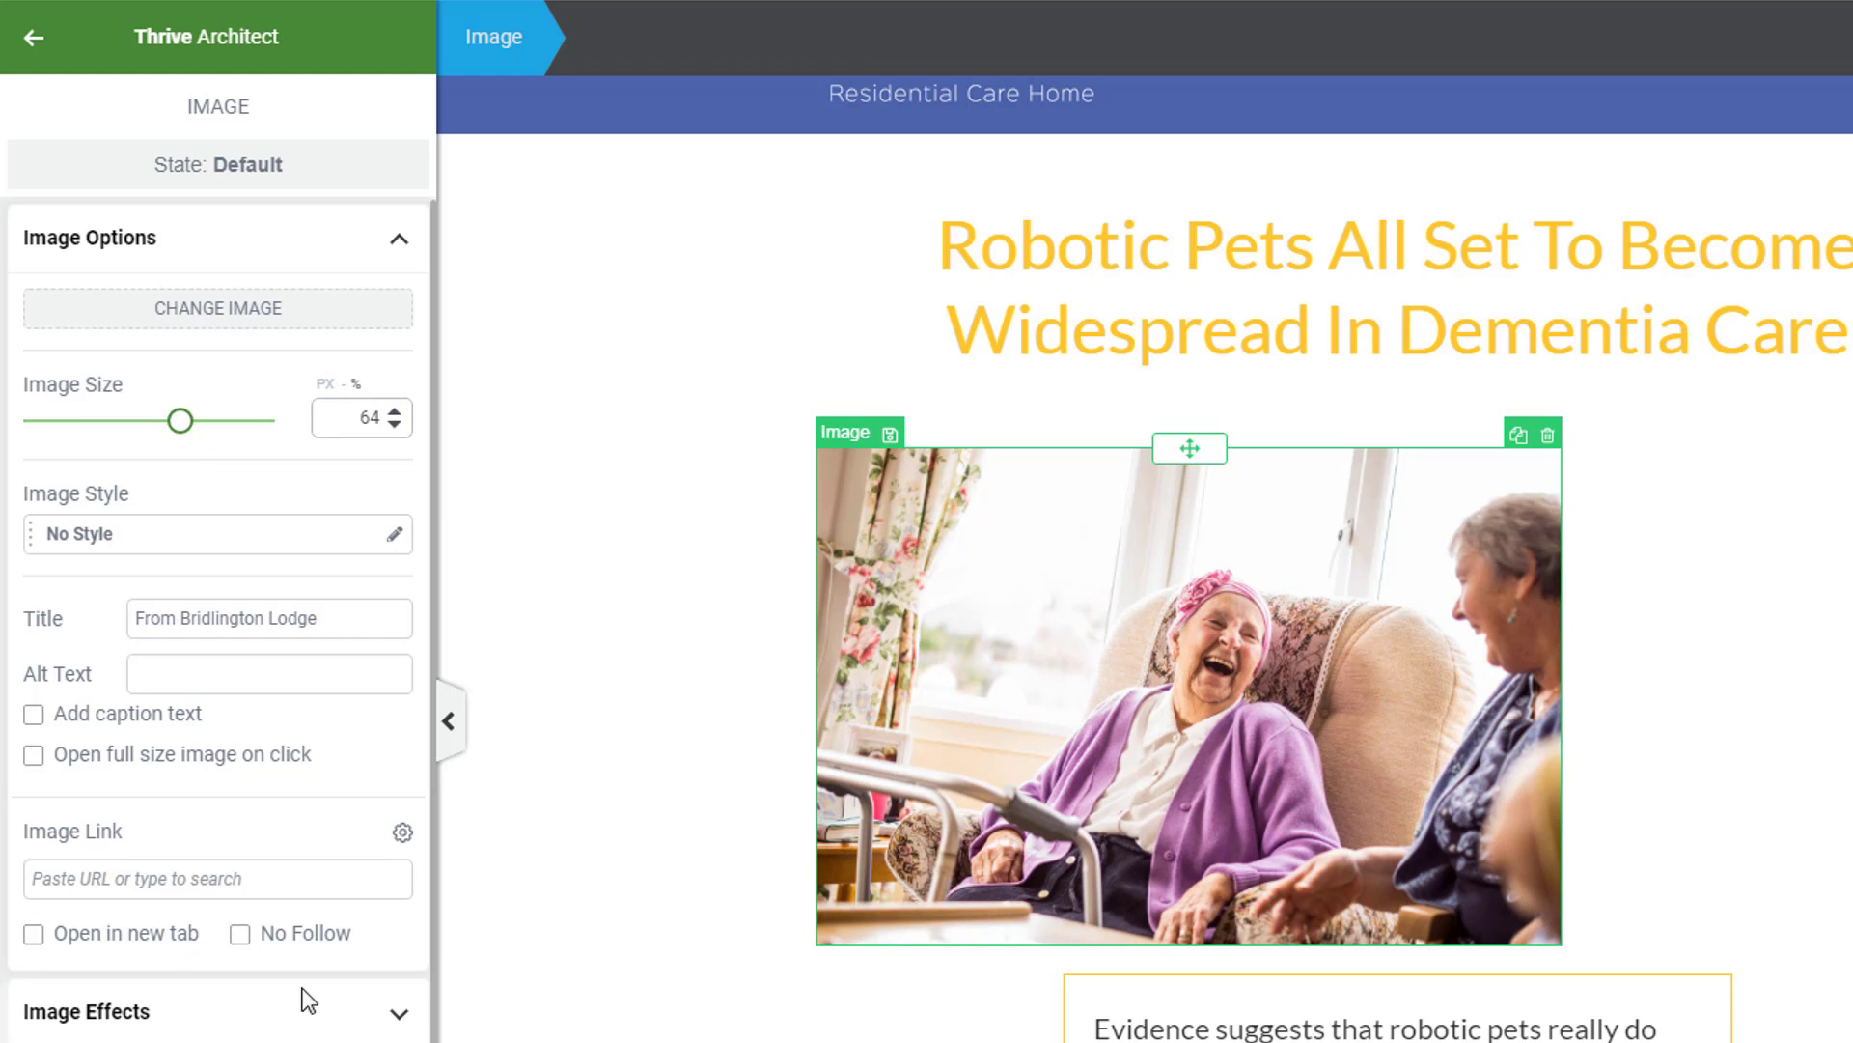
Step: Center-align the photo and set its bottom margin to 70
left_click(415, 1042)
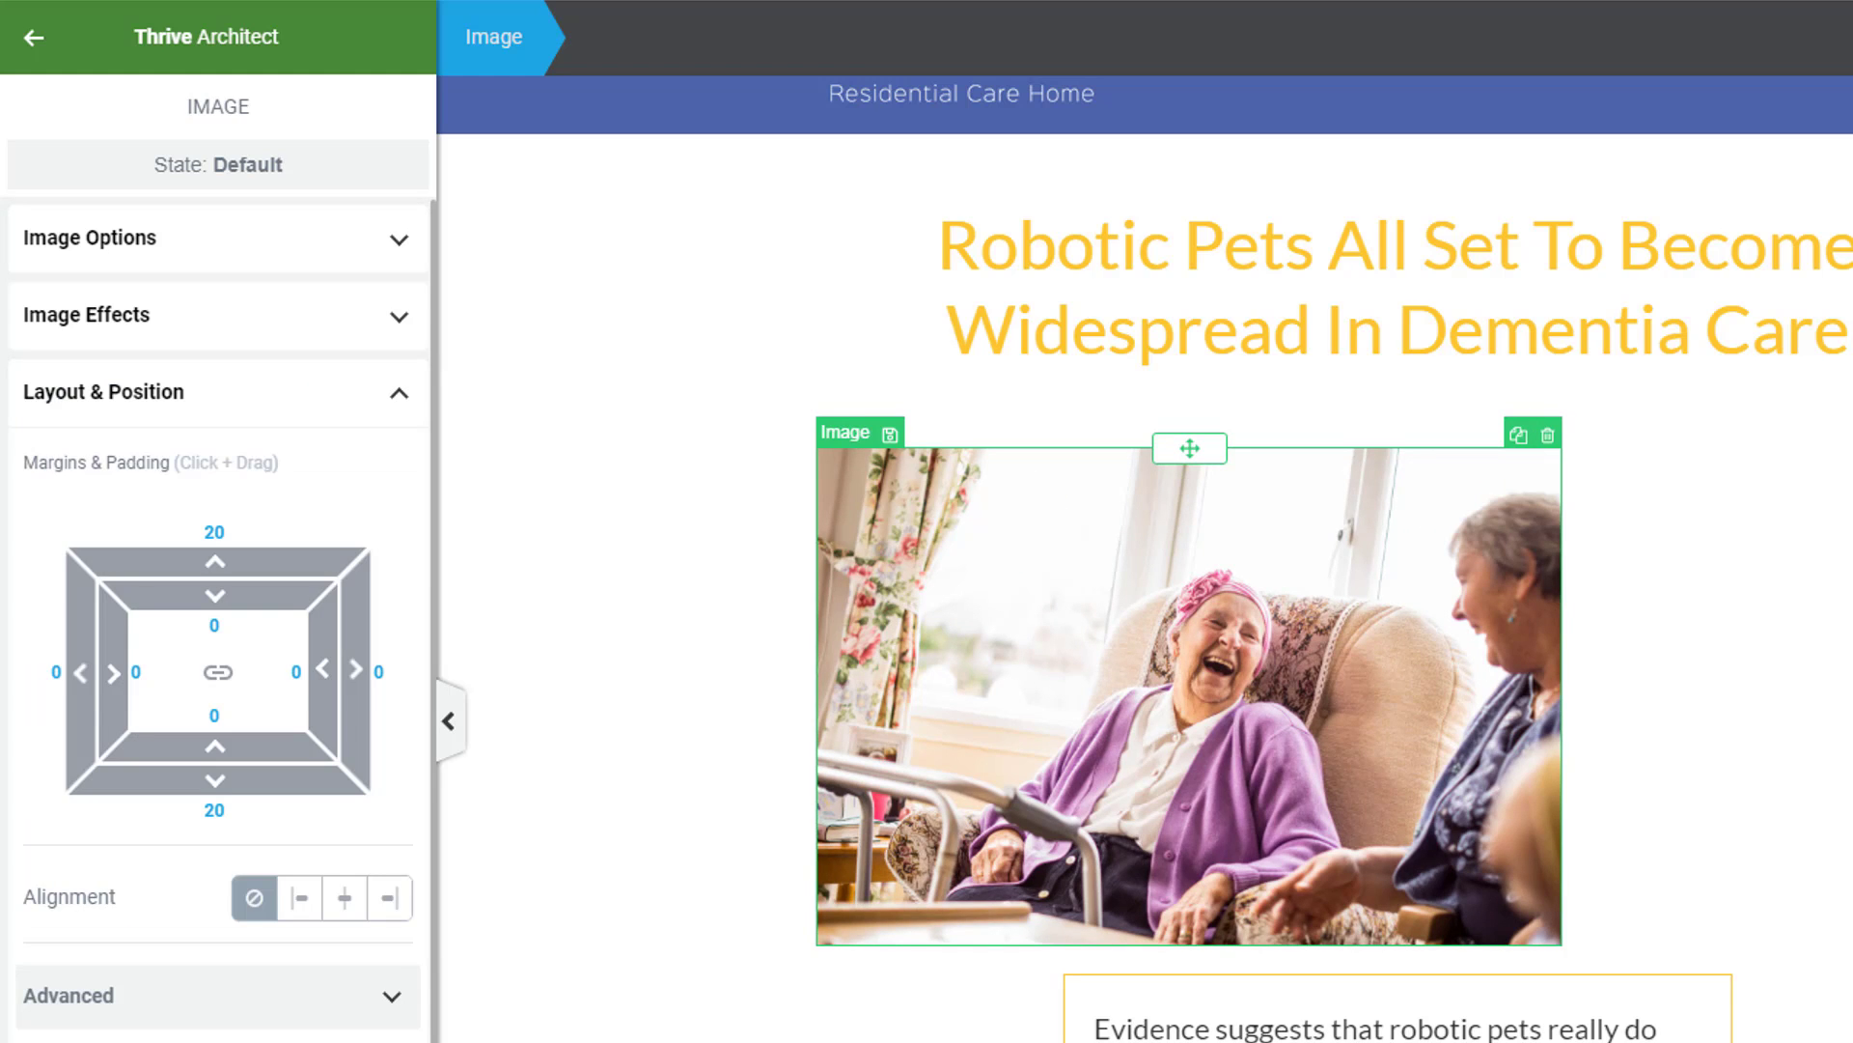
left_click(345, 901)
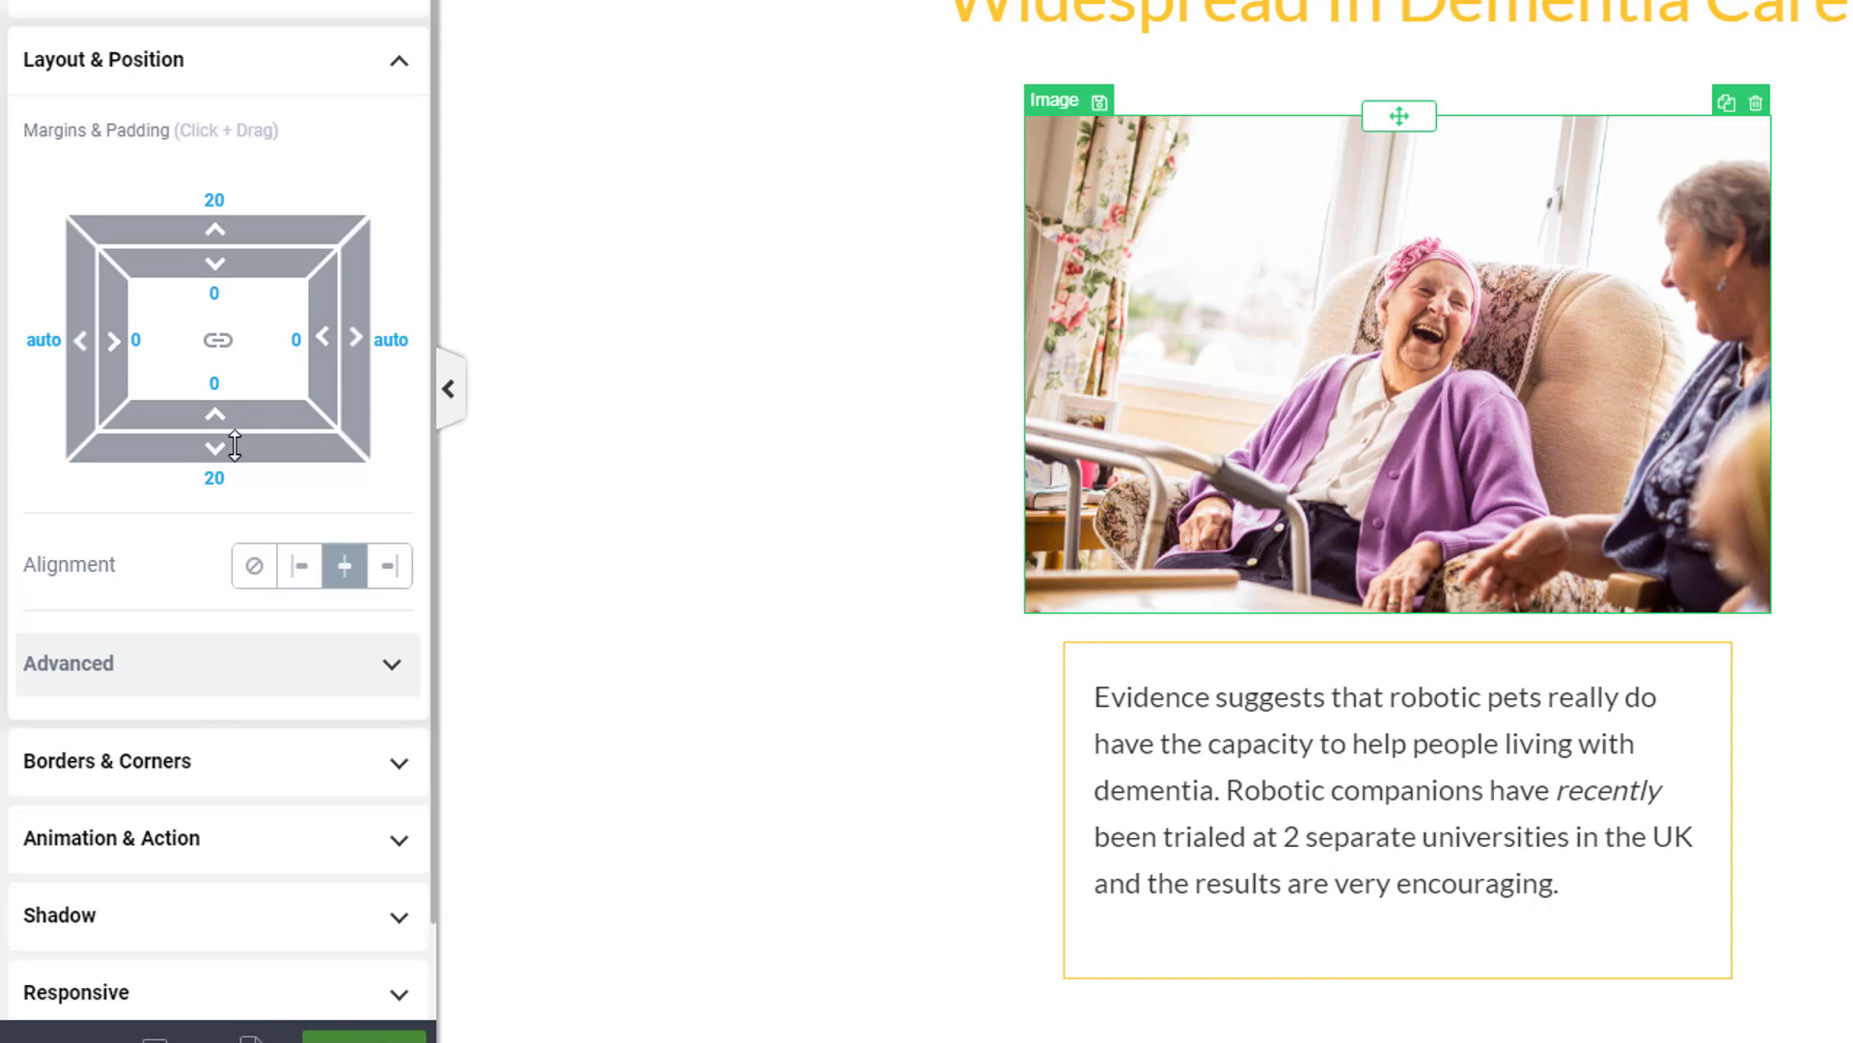
left_click_drag(220, 445, 226, 592)
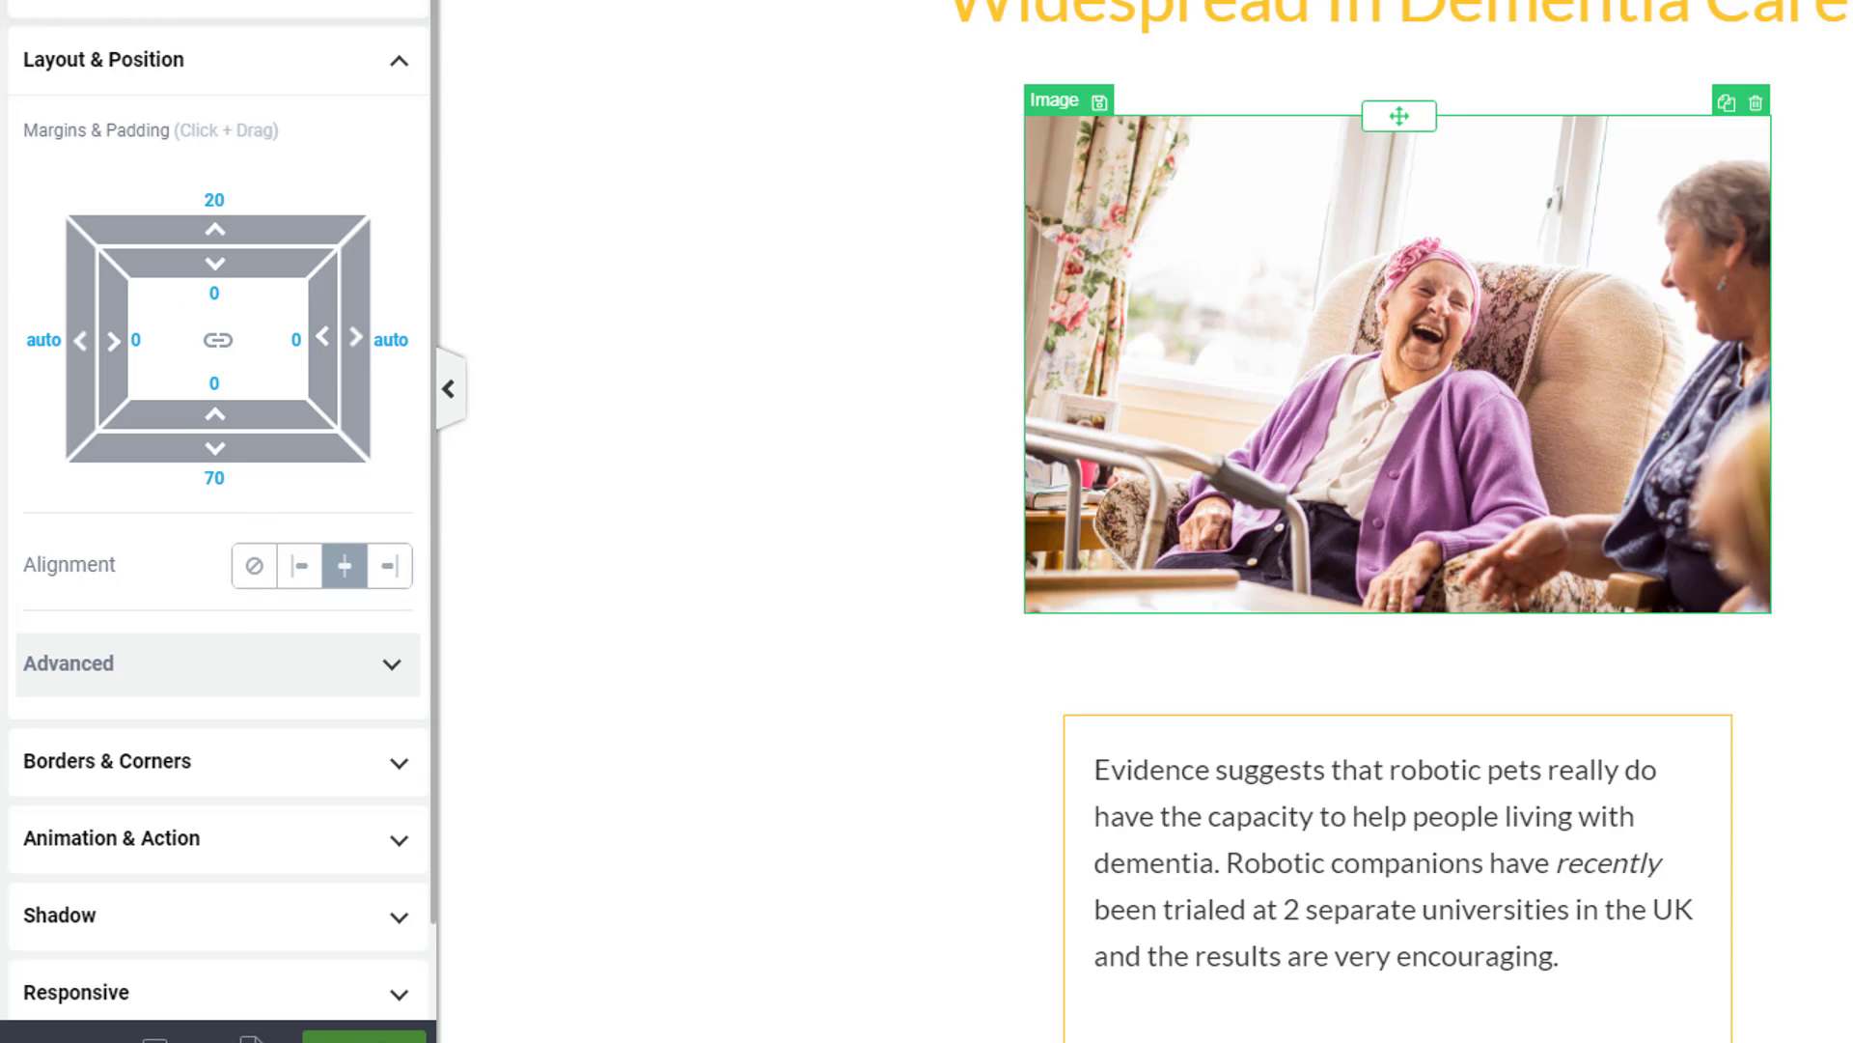
Step: Restore the photo's image size to 100%
left_click(184, 2)
left_click_drag(182, 91, 317, 100)
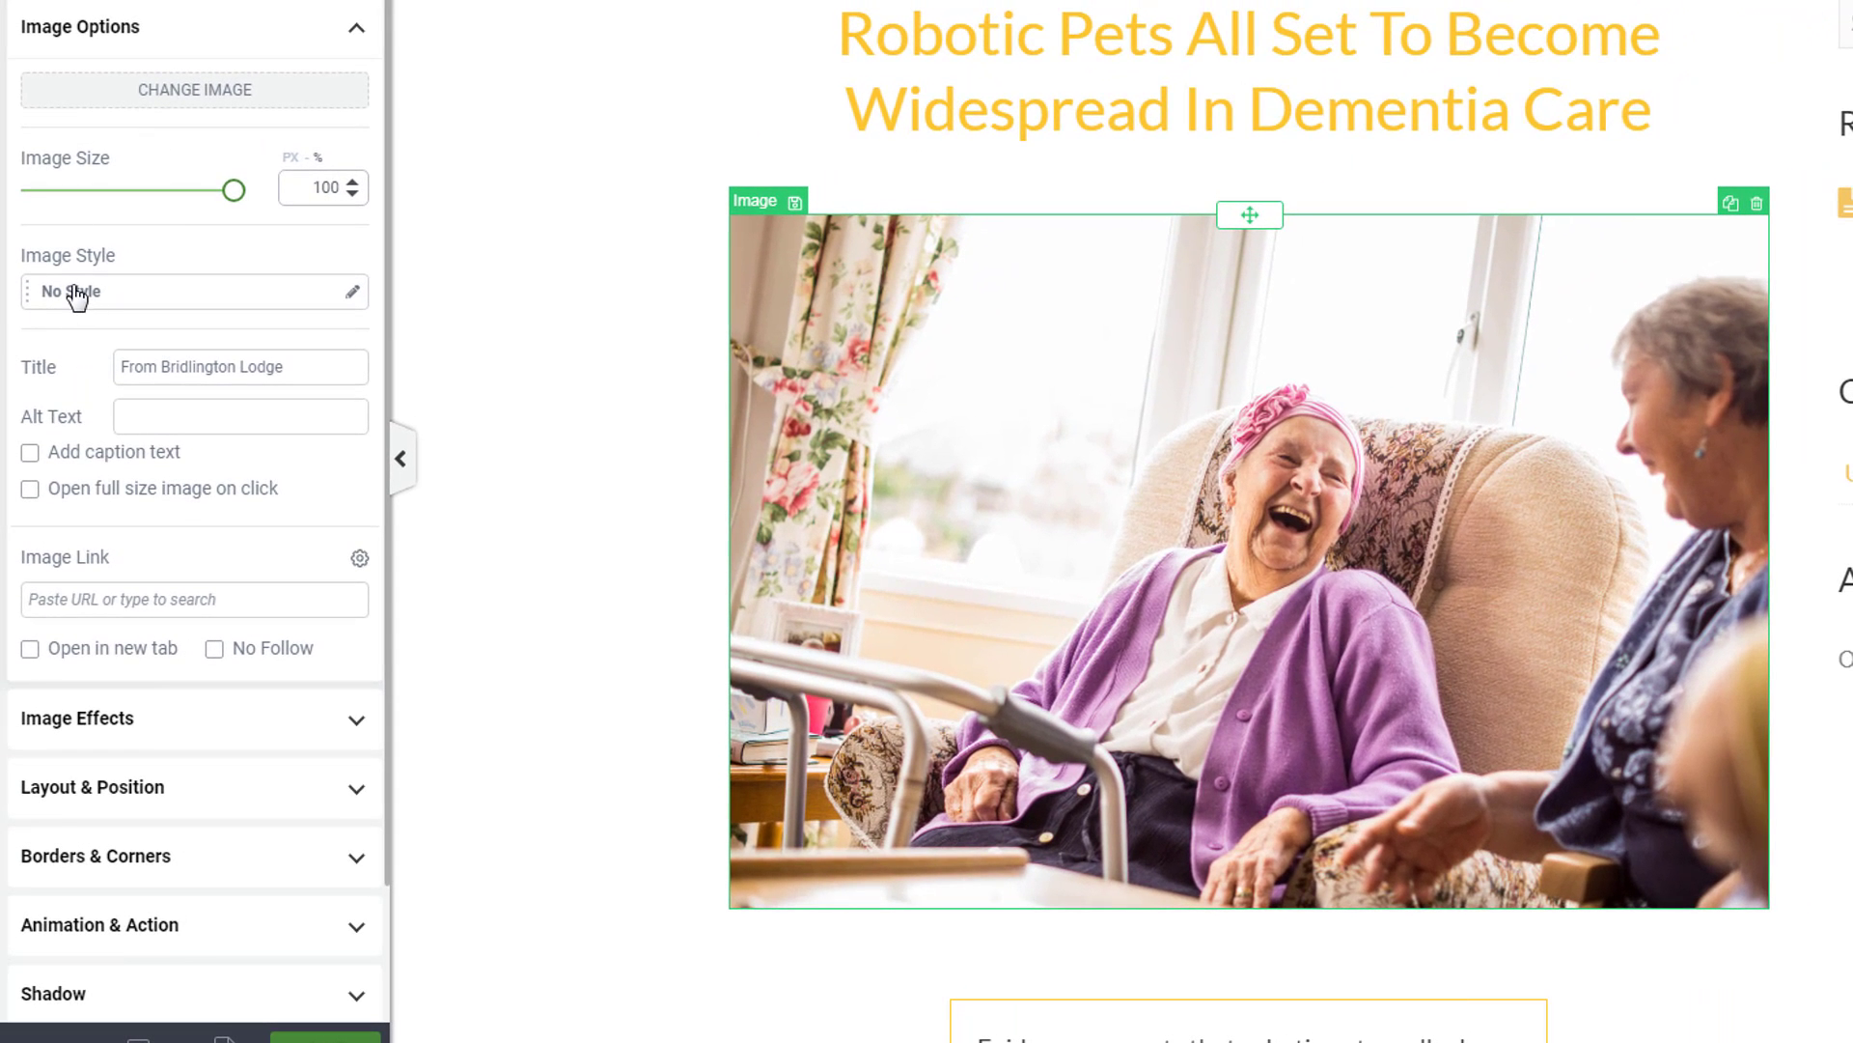
Step: Try the Dark Frame, Framed, Lifted Style 1 and Lifted Style 2 image styles on the photo
left_click(352, 293)
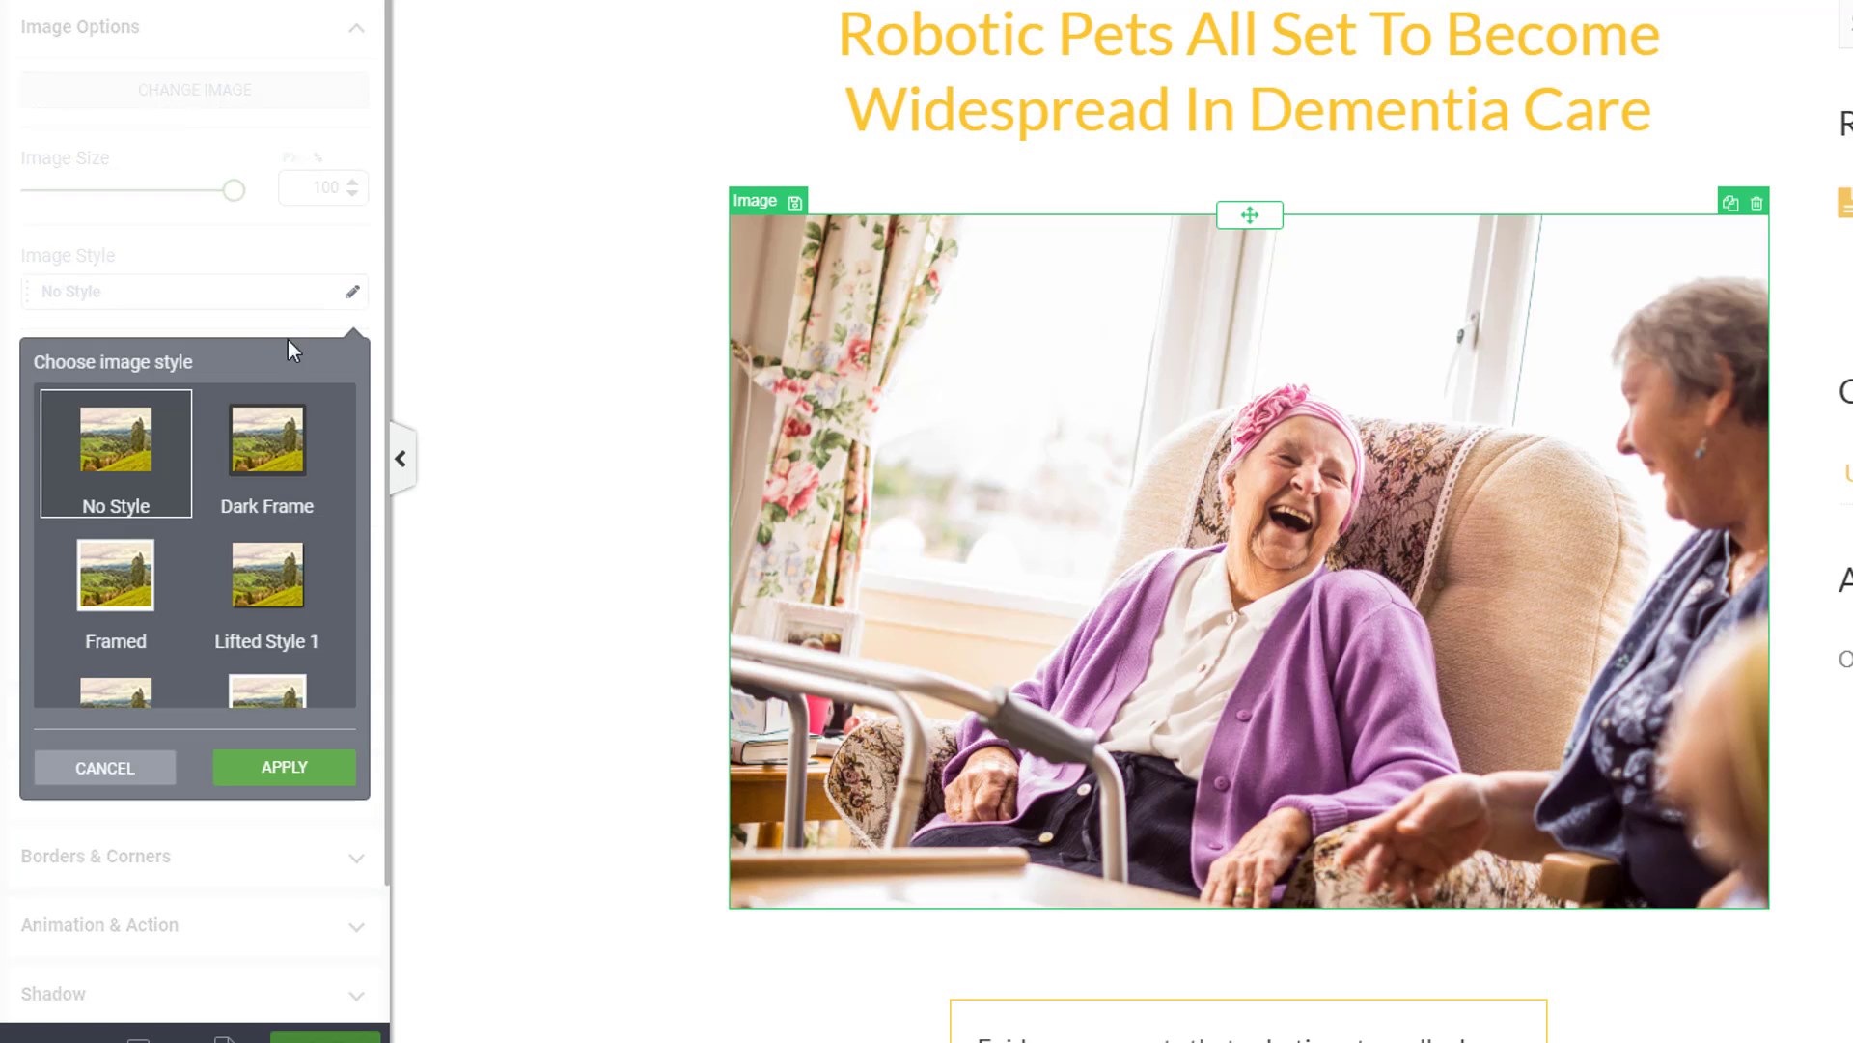
left_click(275, 444)
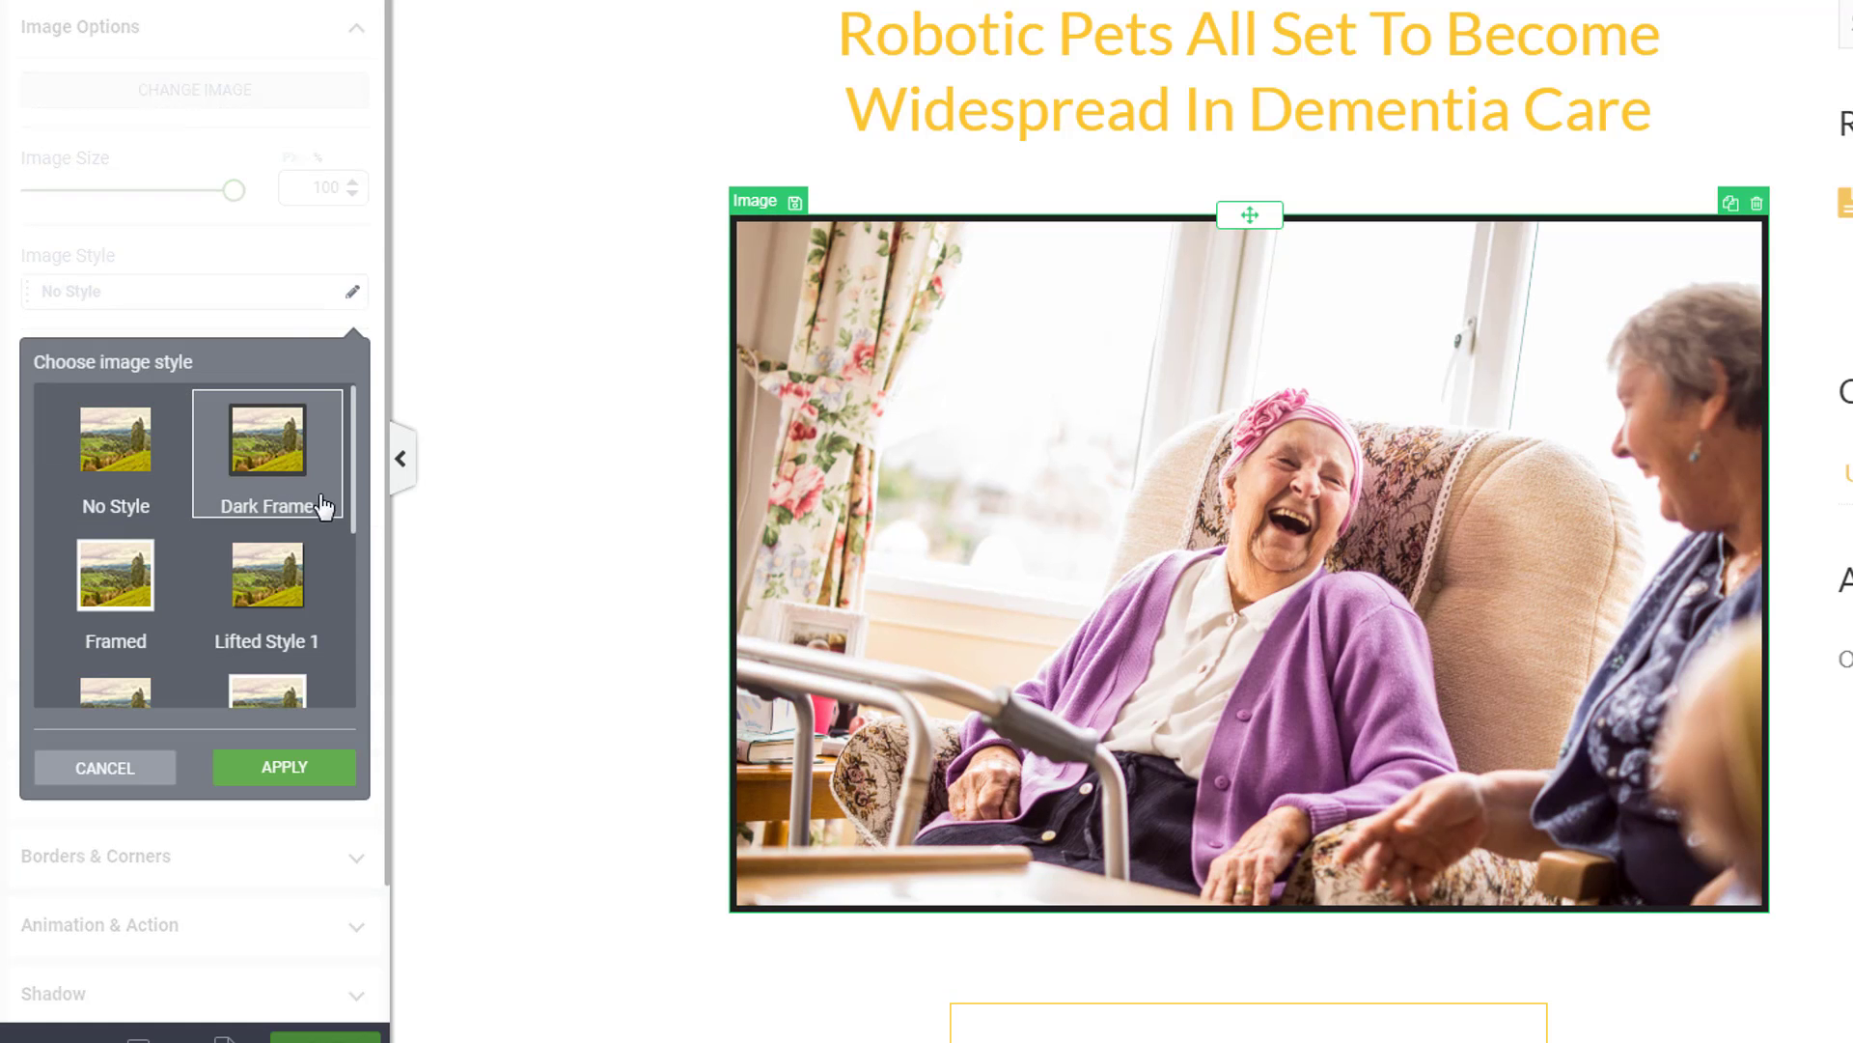
left_click(119, 584)
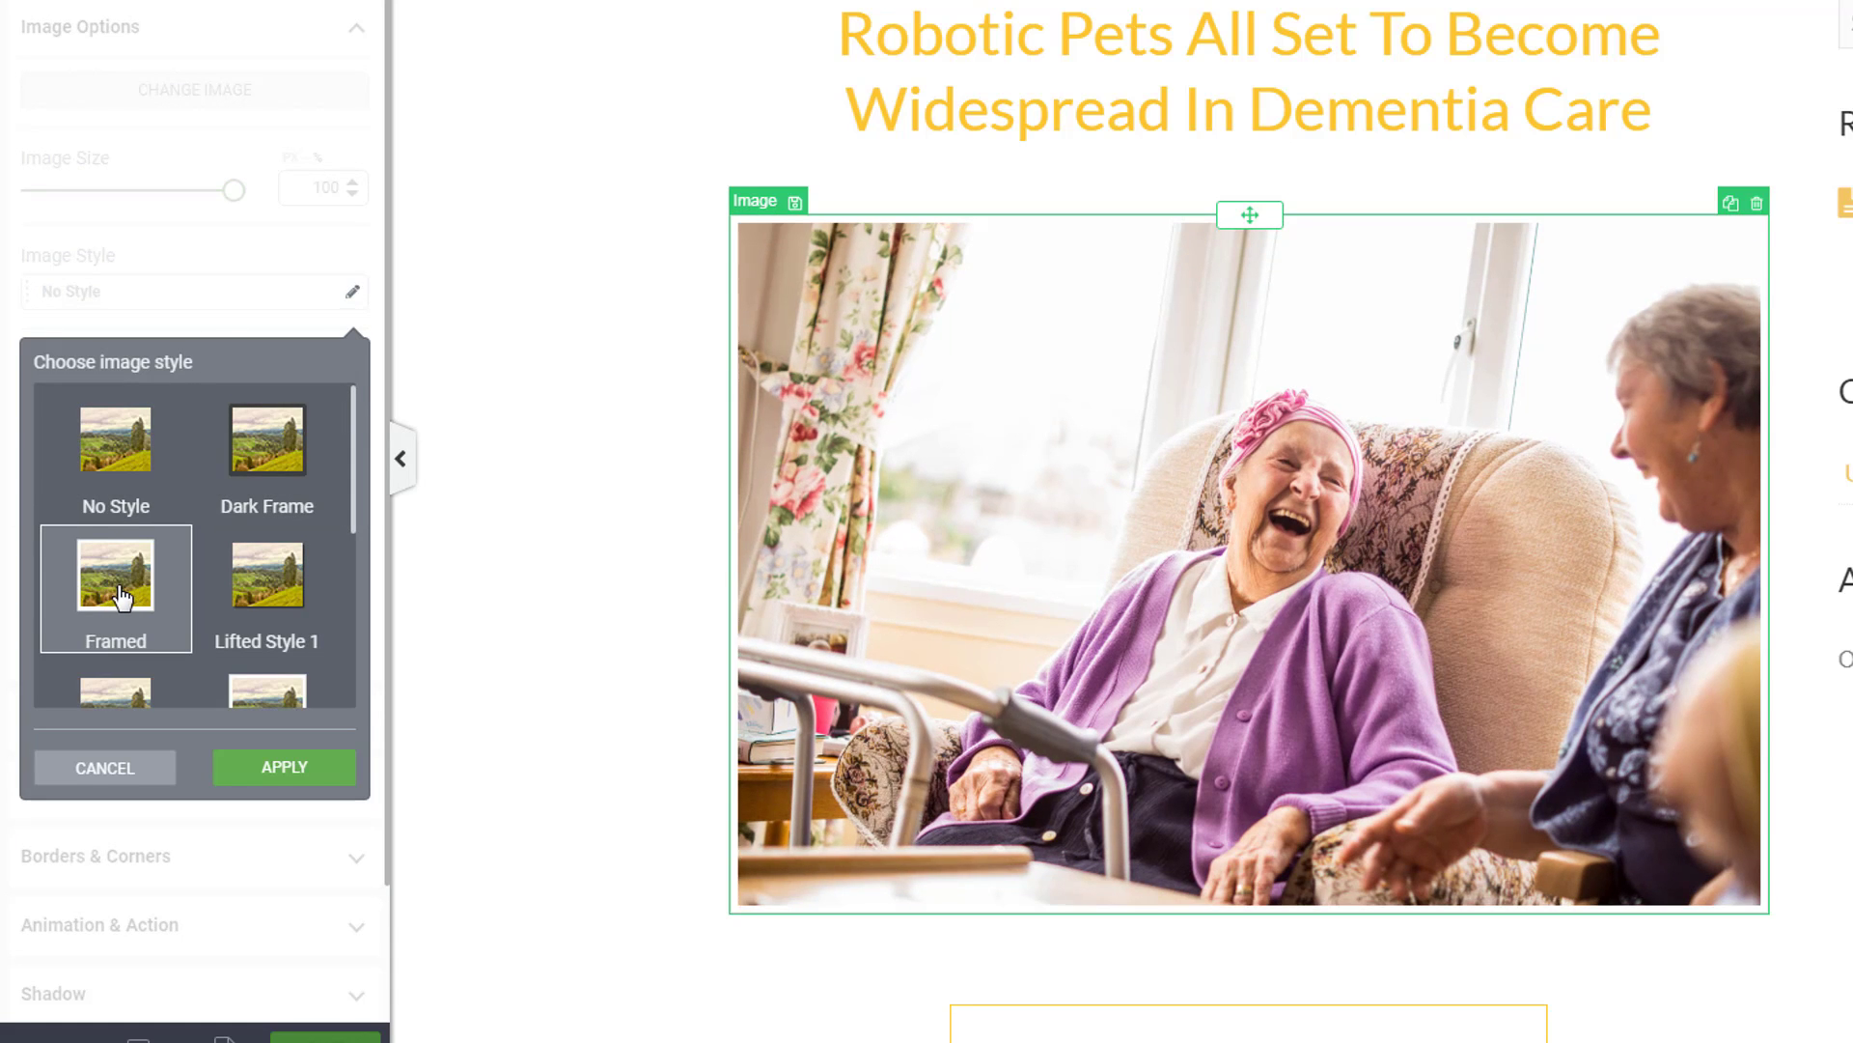
left_click_drag(350, 488, 354, 516)
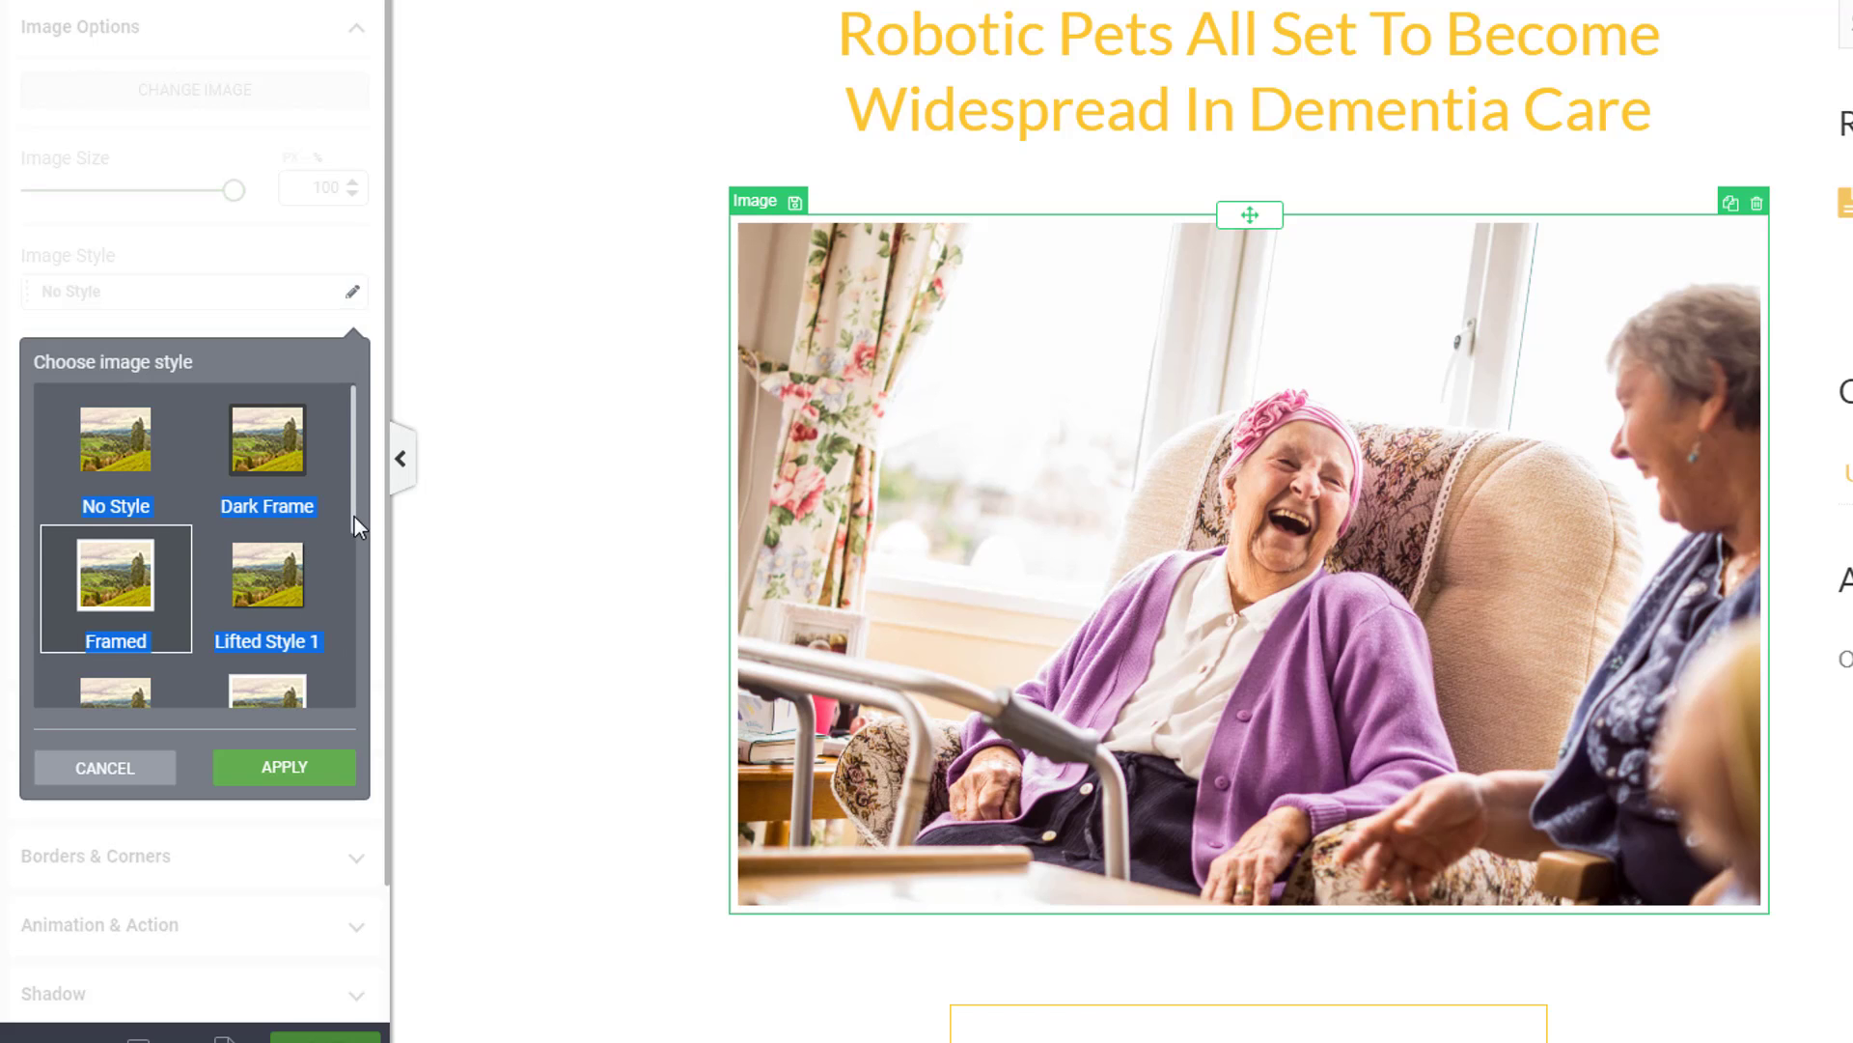
left_click(323, 609)
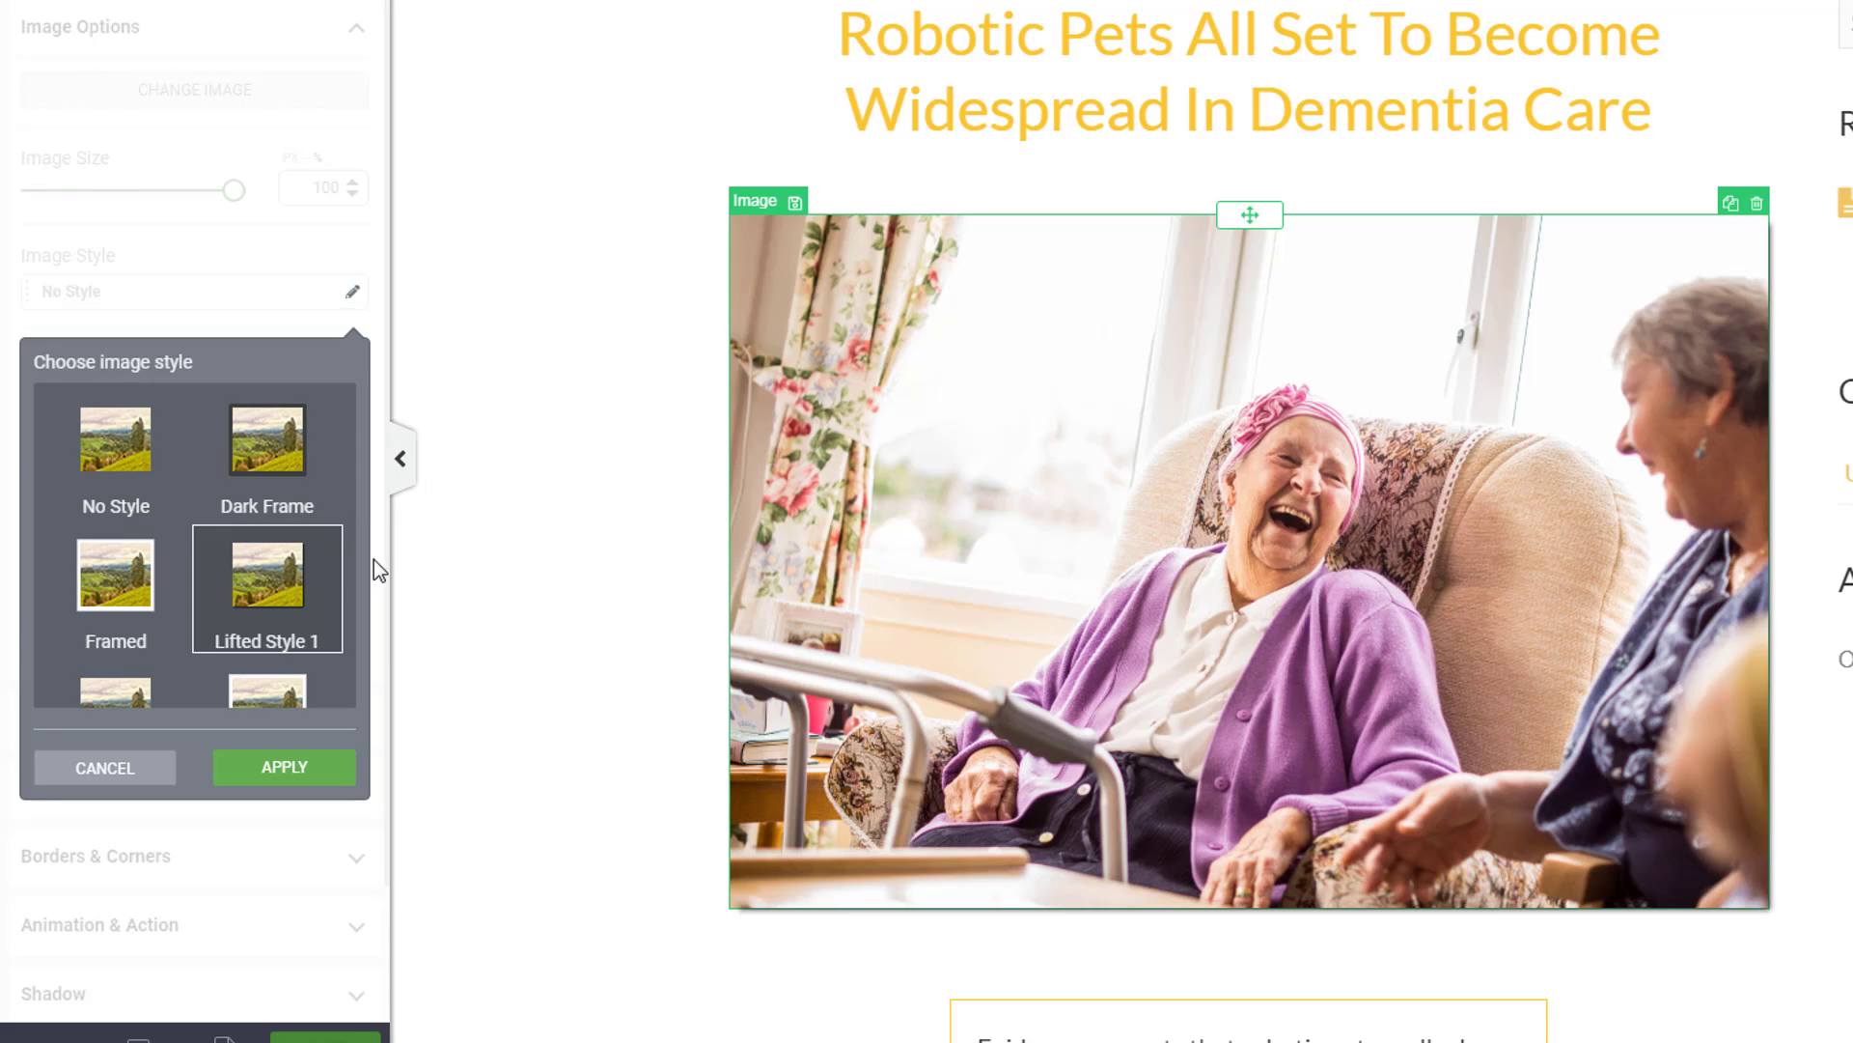
scroll(235, 570, "down", 5)
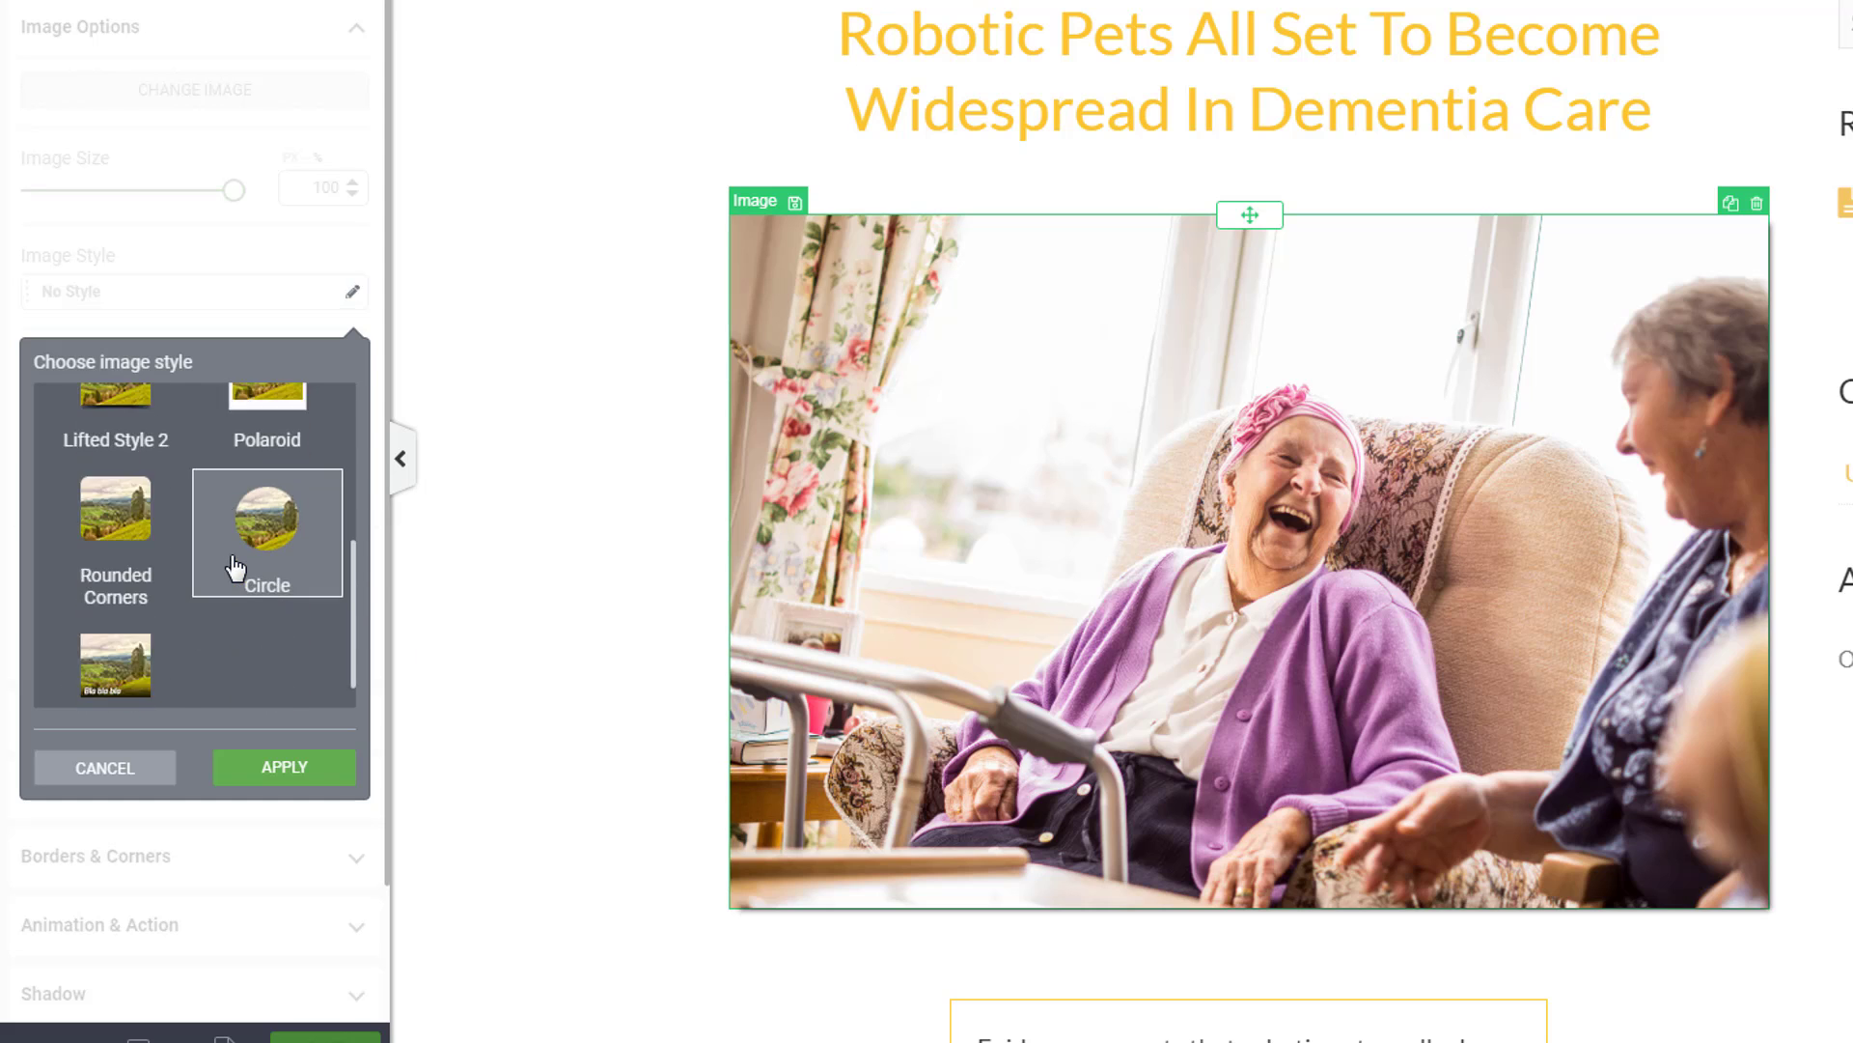
scroll(236, 577, "up", 2)
left_click(102, 502)
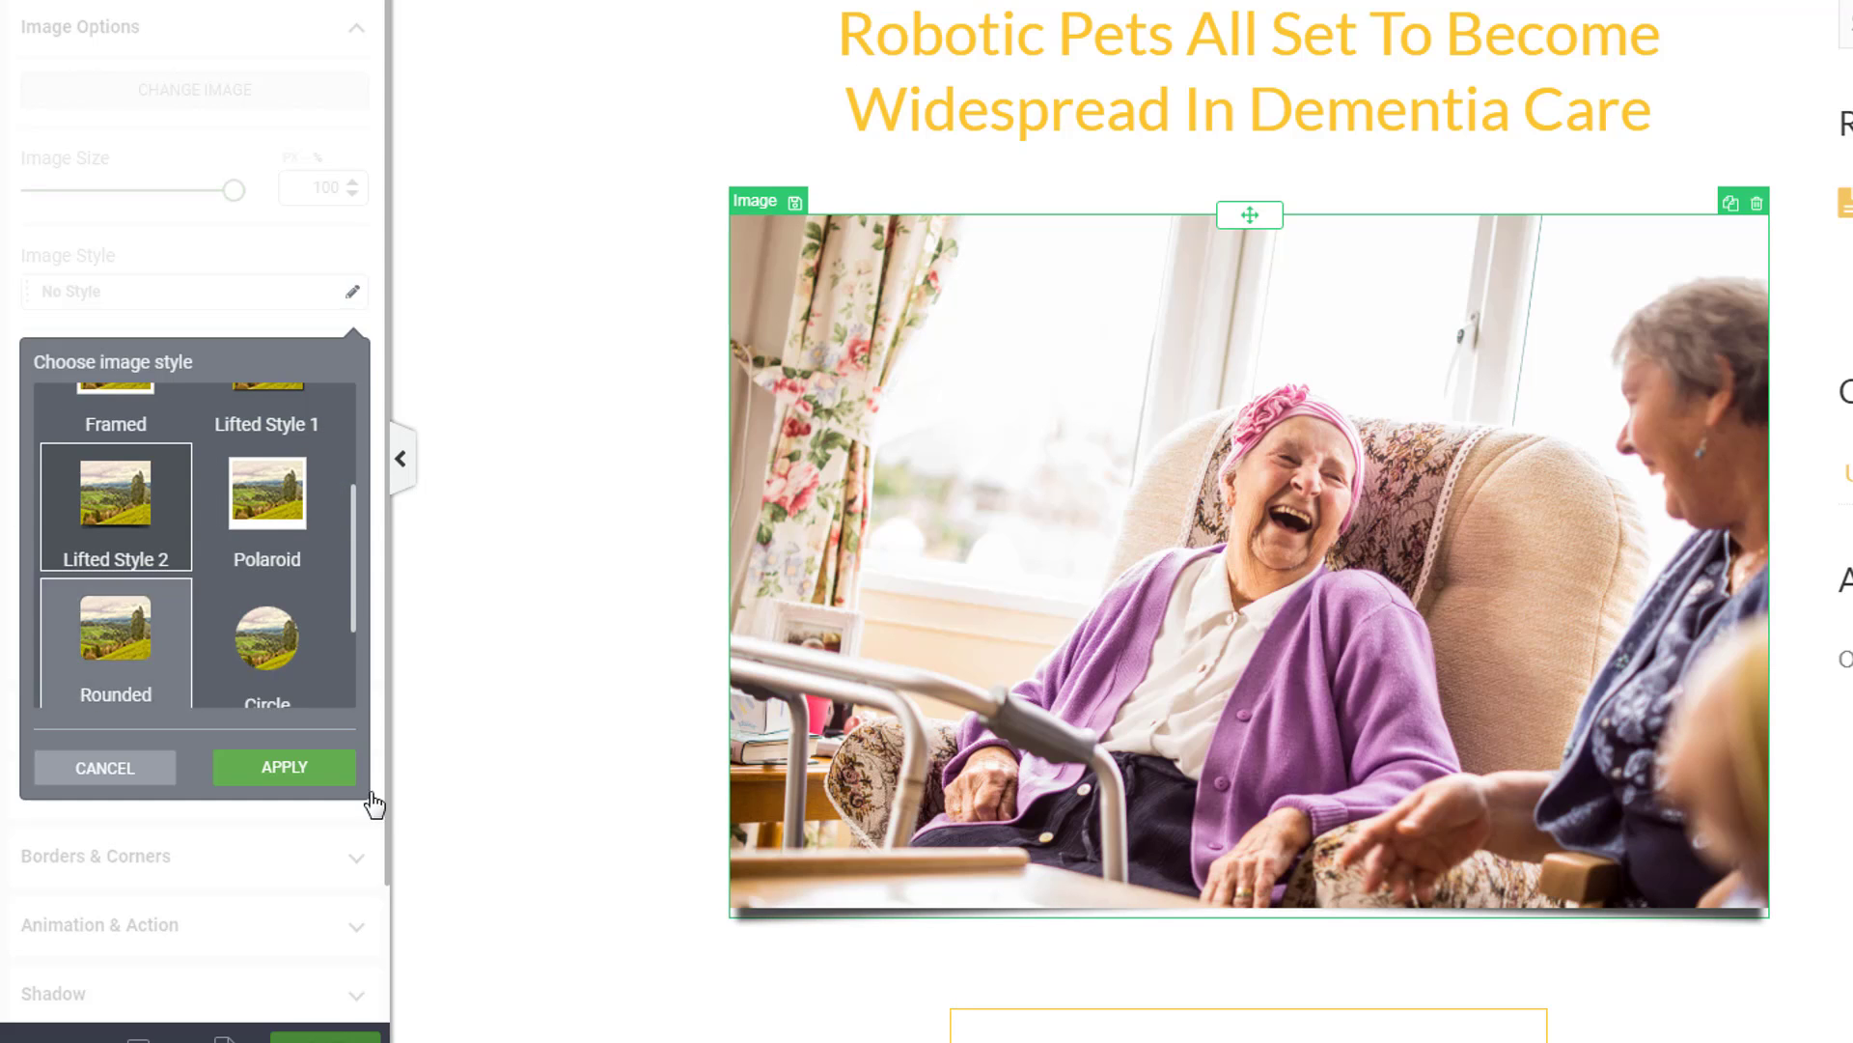
left_click(609, 996)
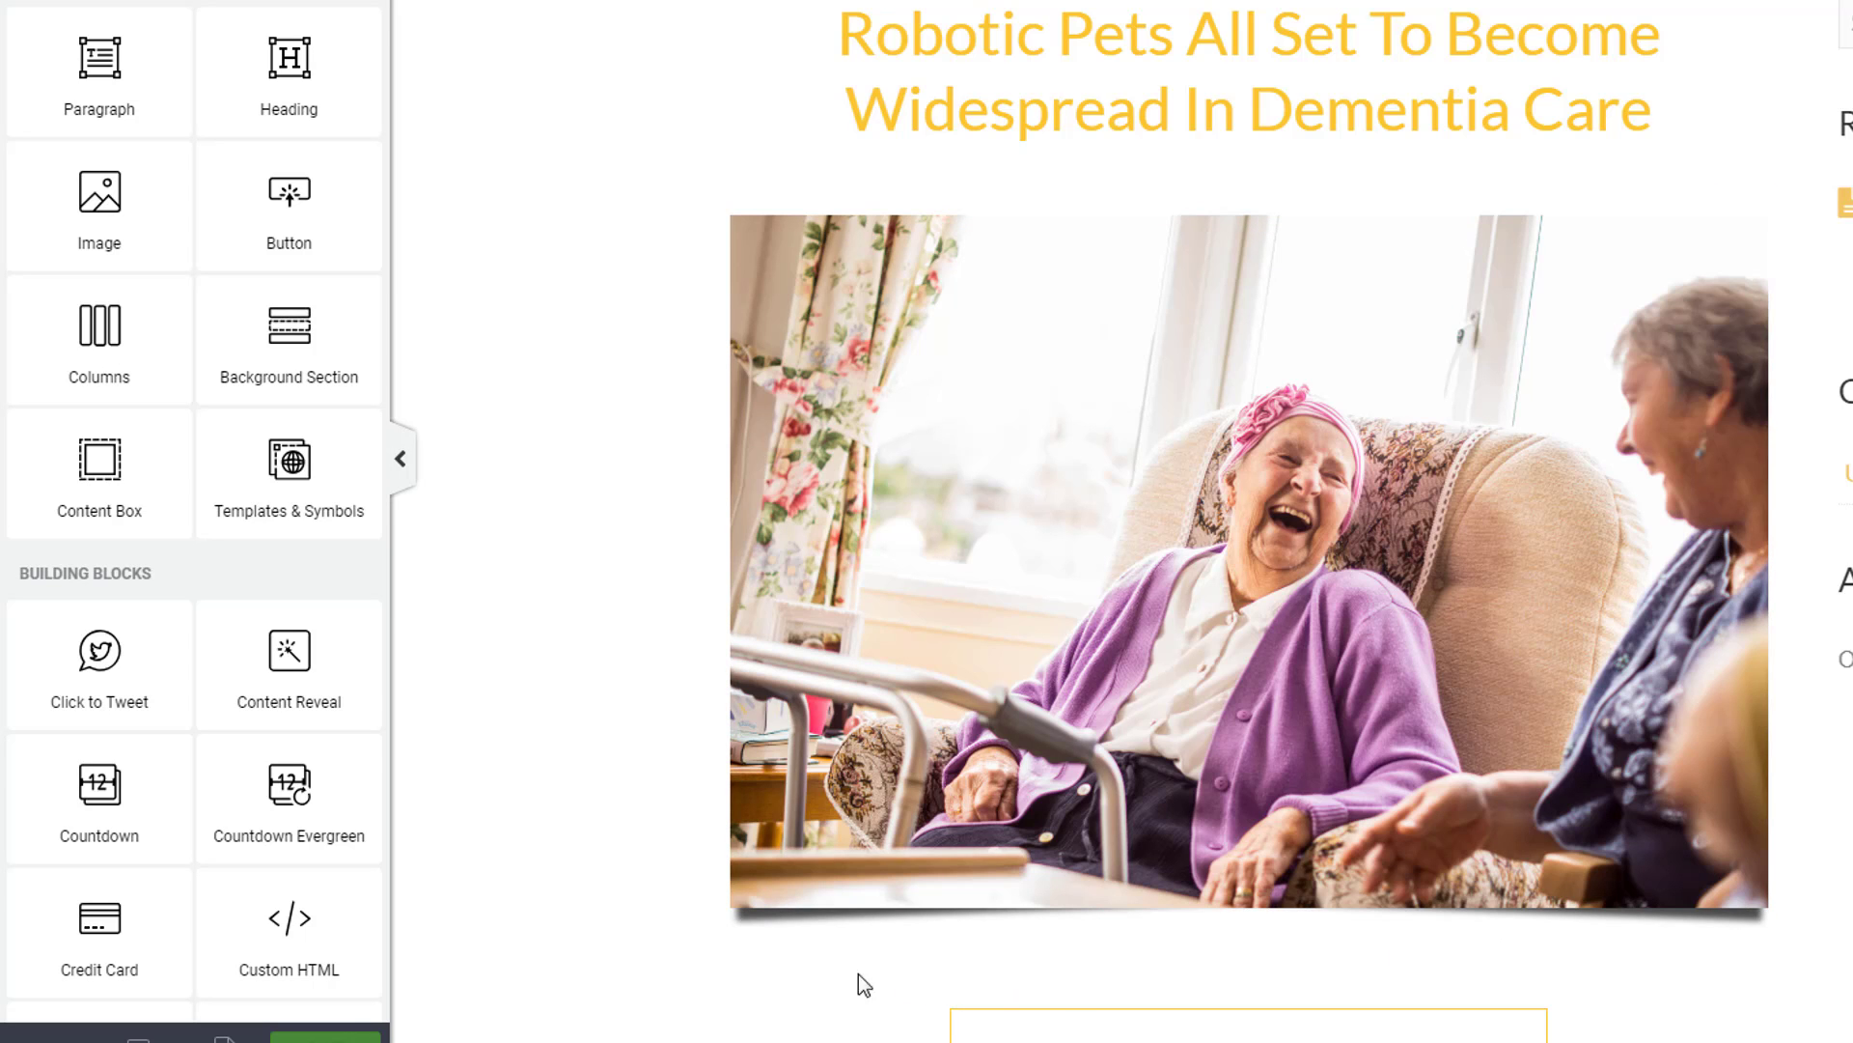
Step: Preview the Polaroid, Circle and Rounded Corners styles on the photo, and apply No Style
left_click(853, 646)
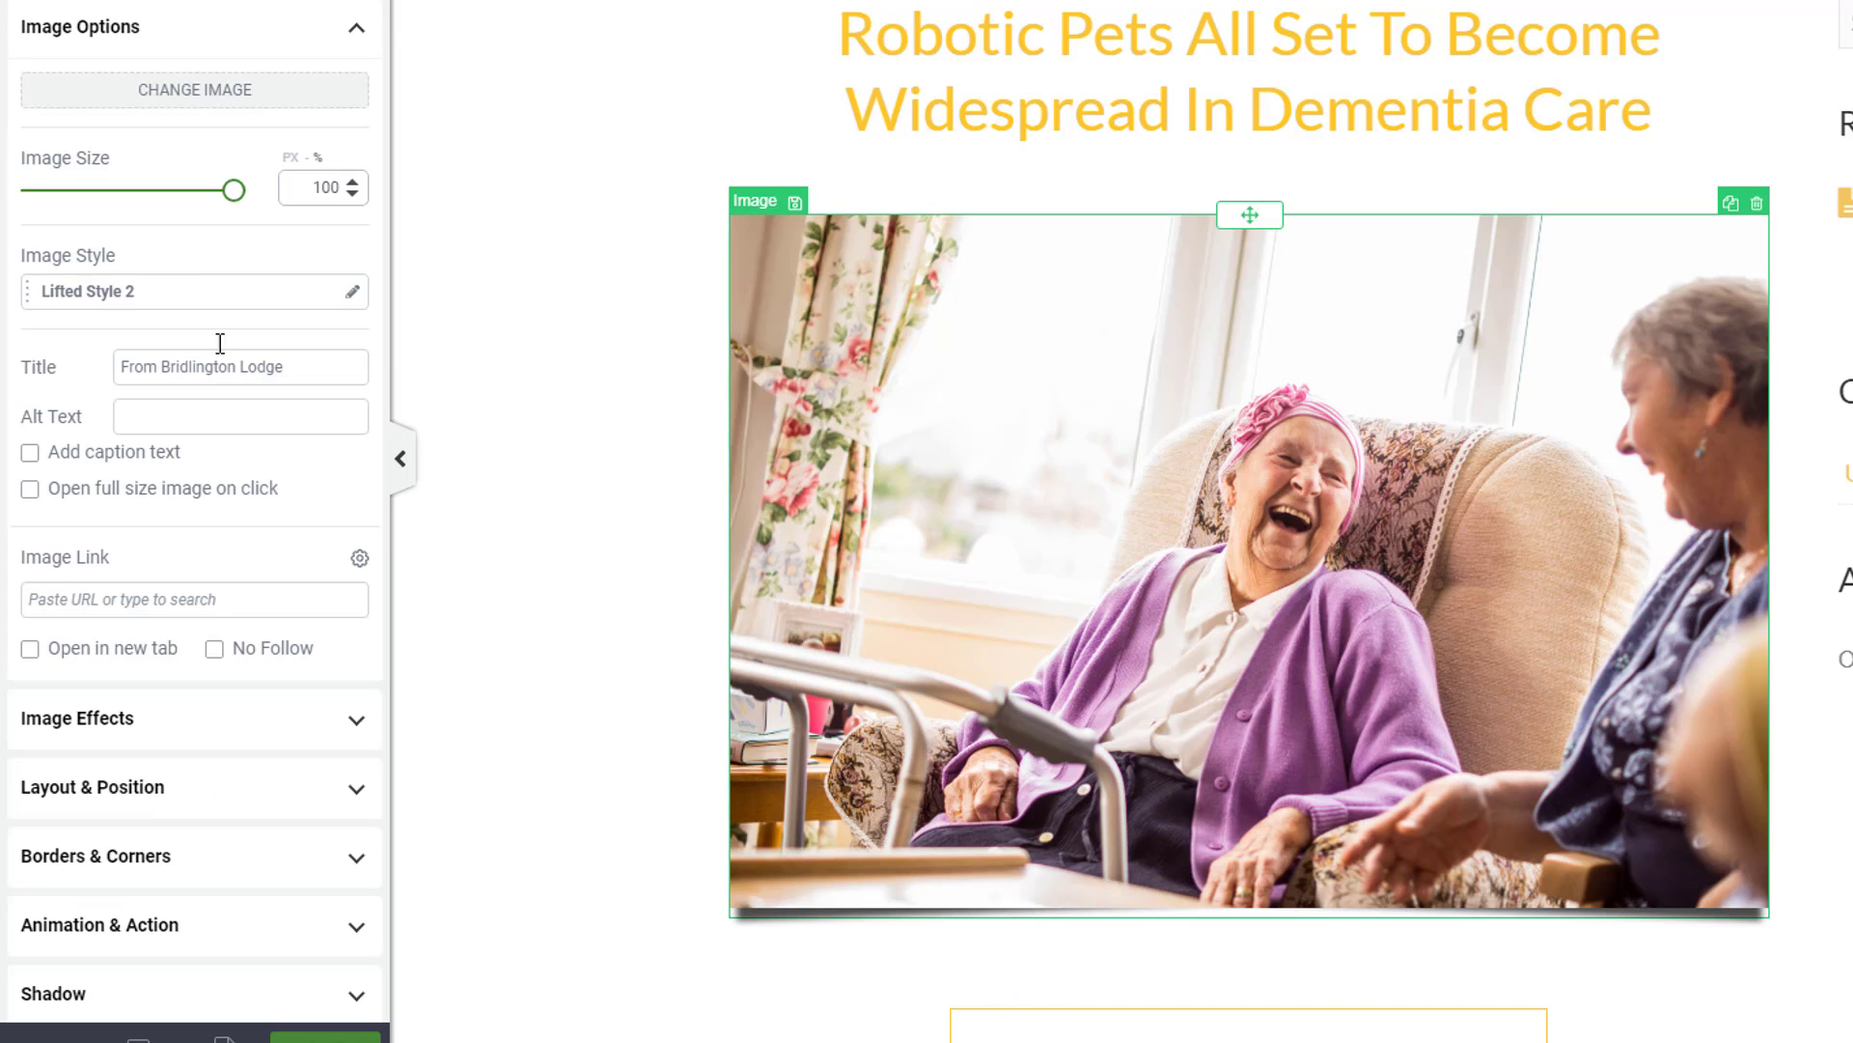
left_click(104, 295)
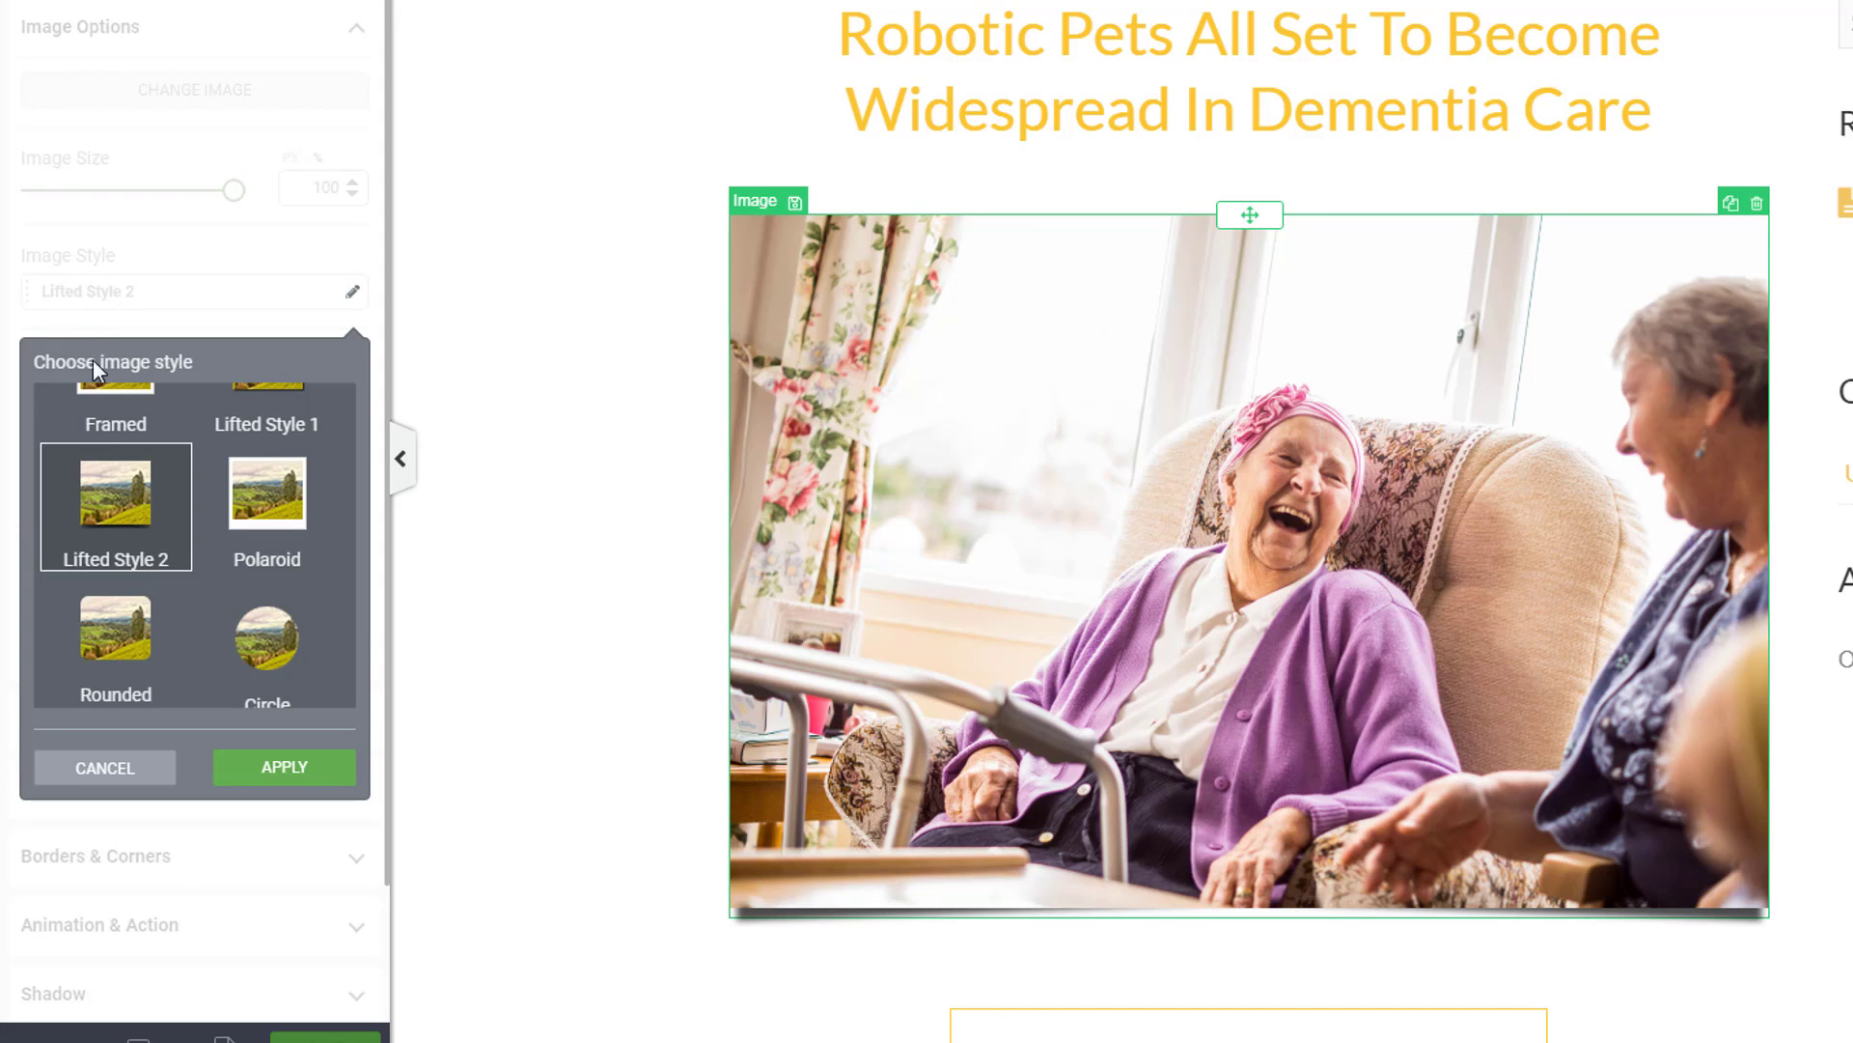
left_click(253, 521)
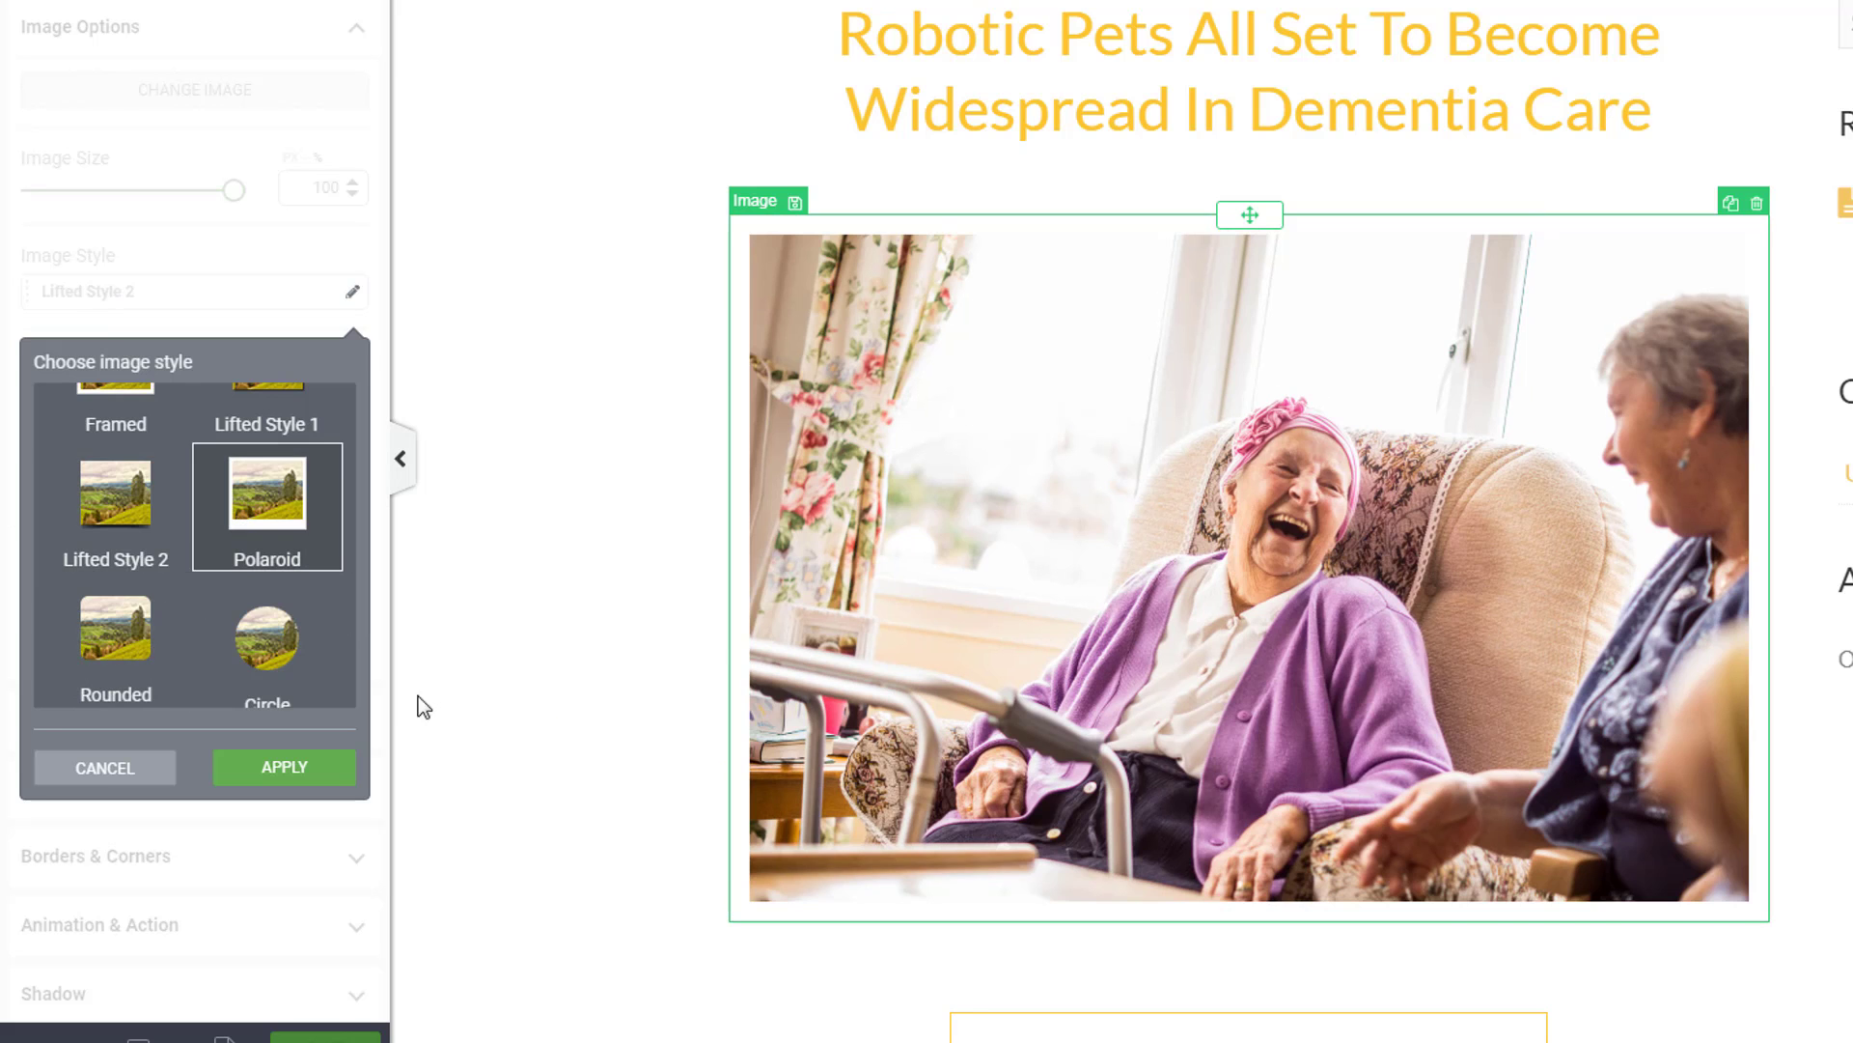
left_click(266, 639)
left_click(130, 653)
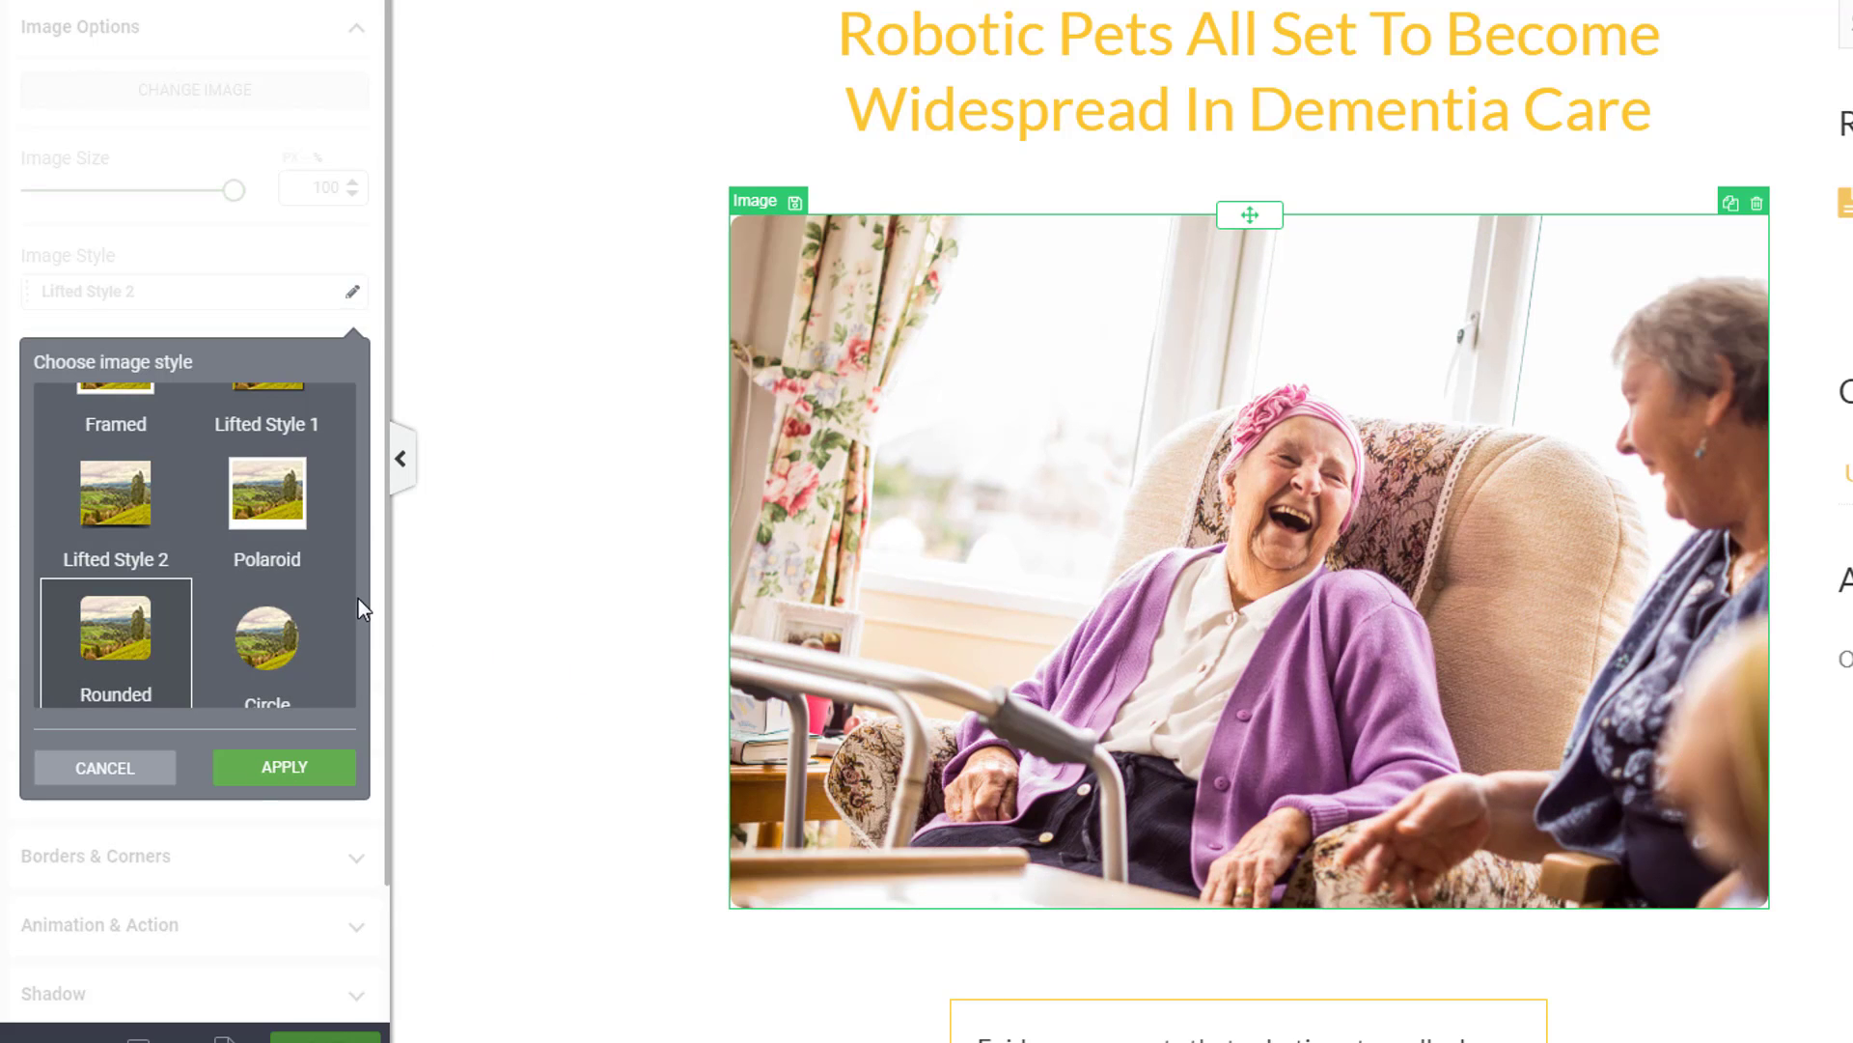
left_click_drag(355, 521, 355, 442)
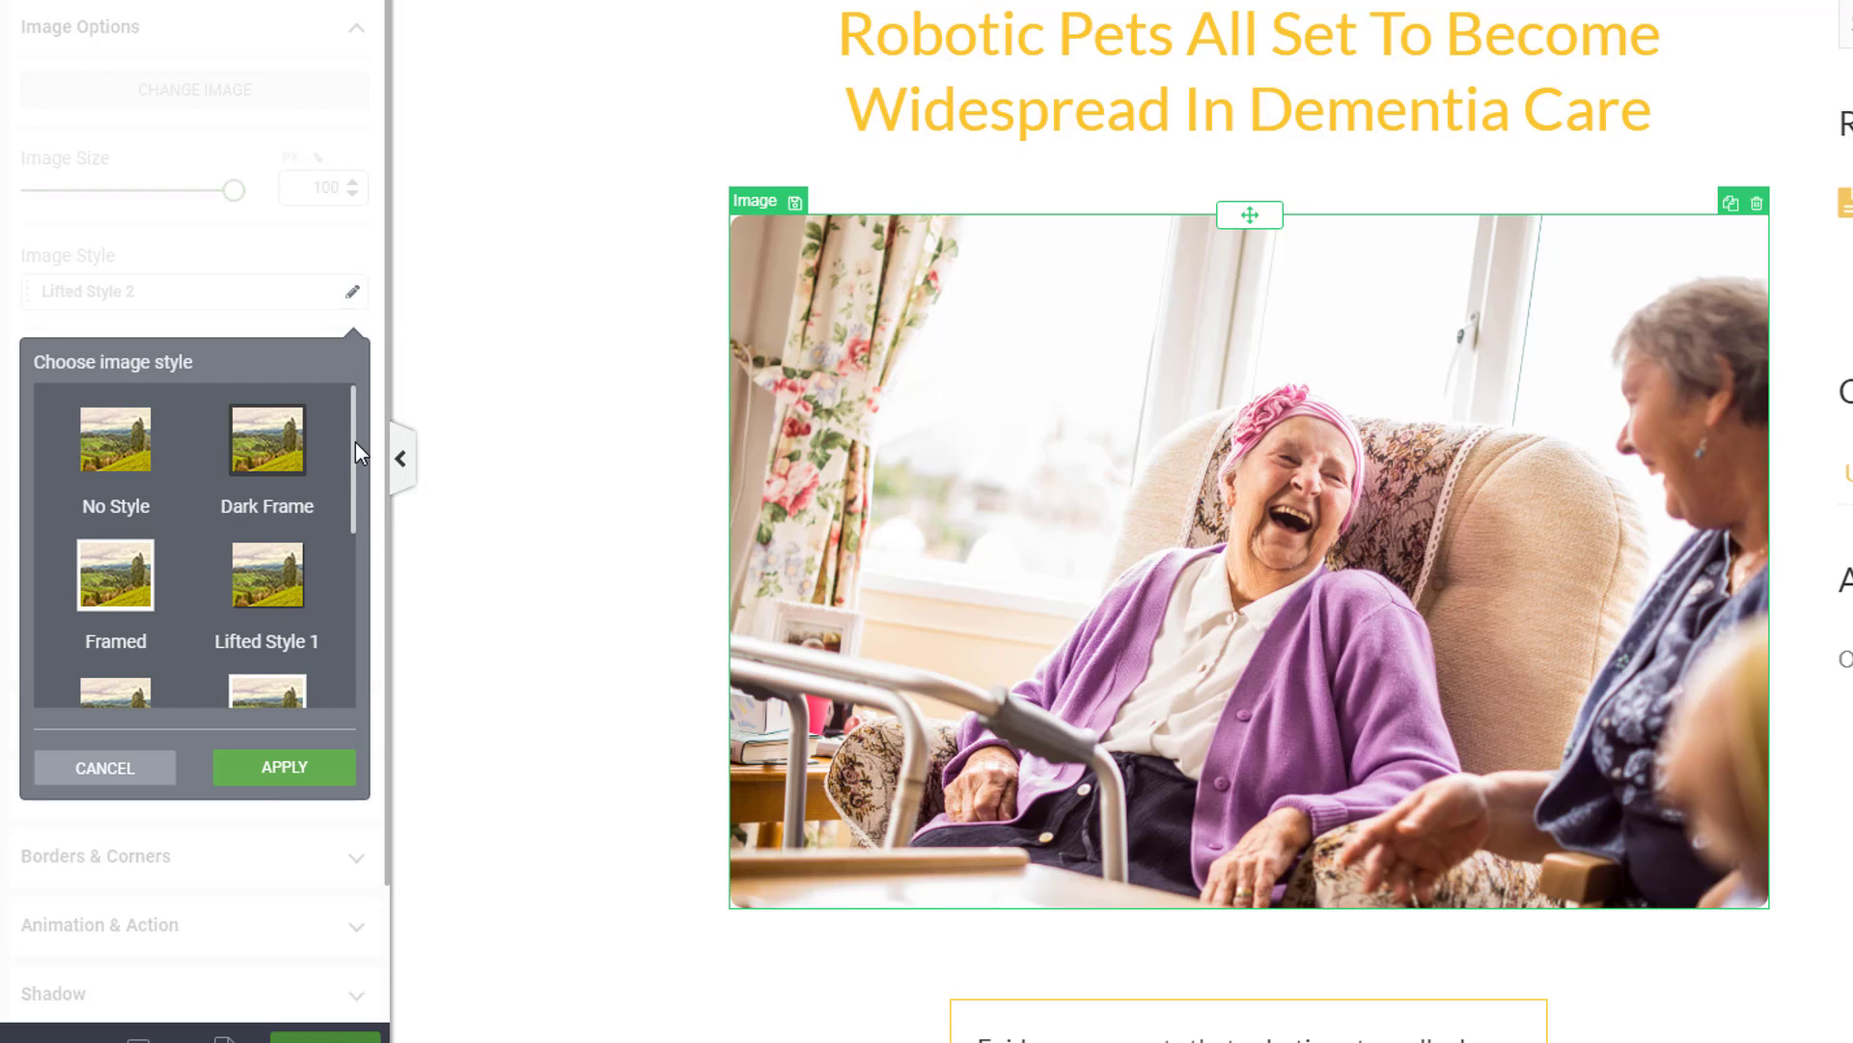
left_click(130, 468)
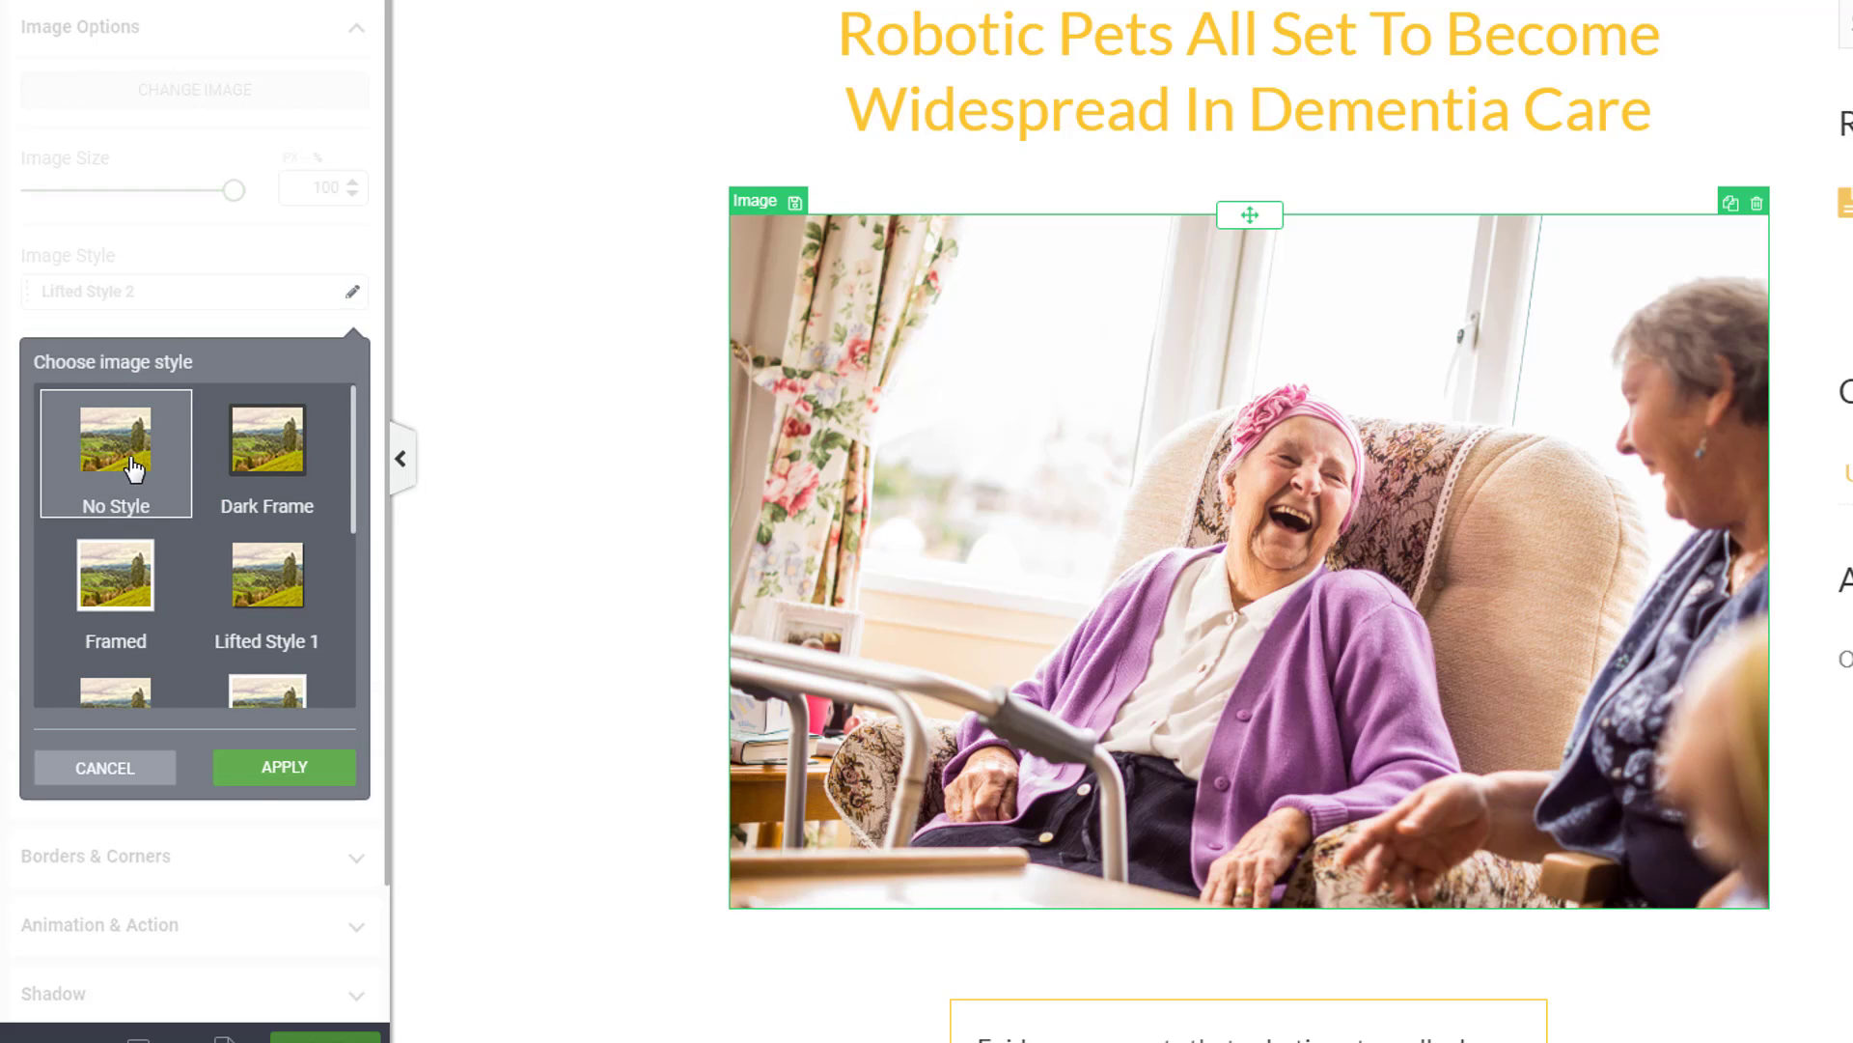
left_click(253, 769)
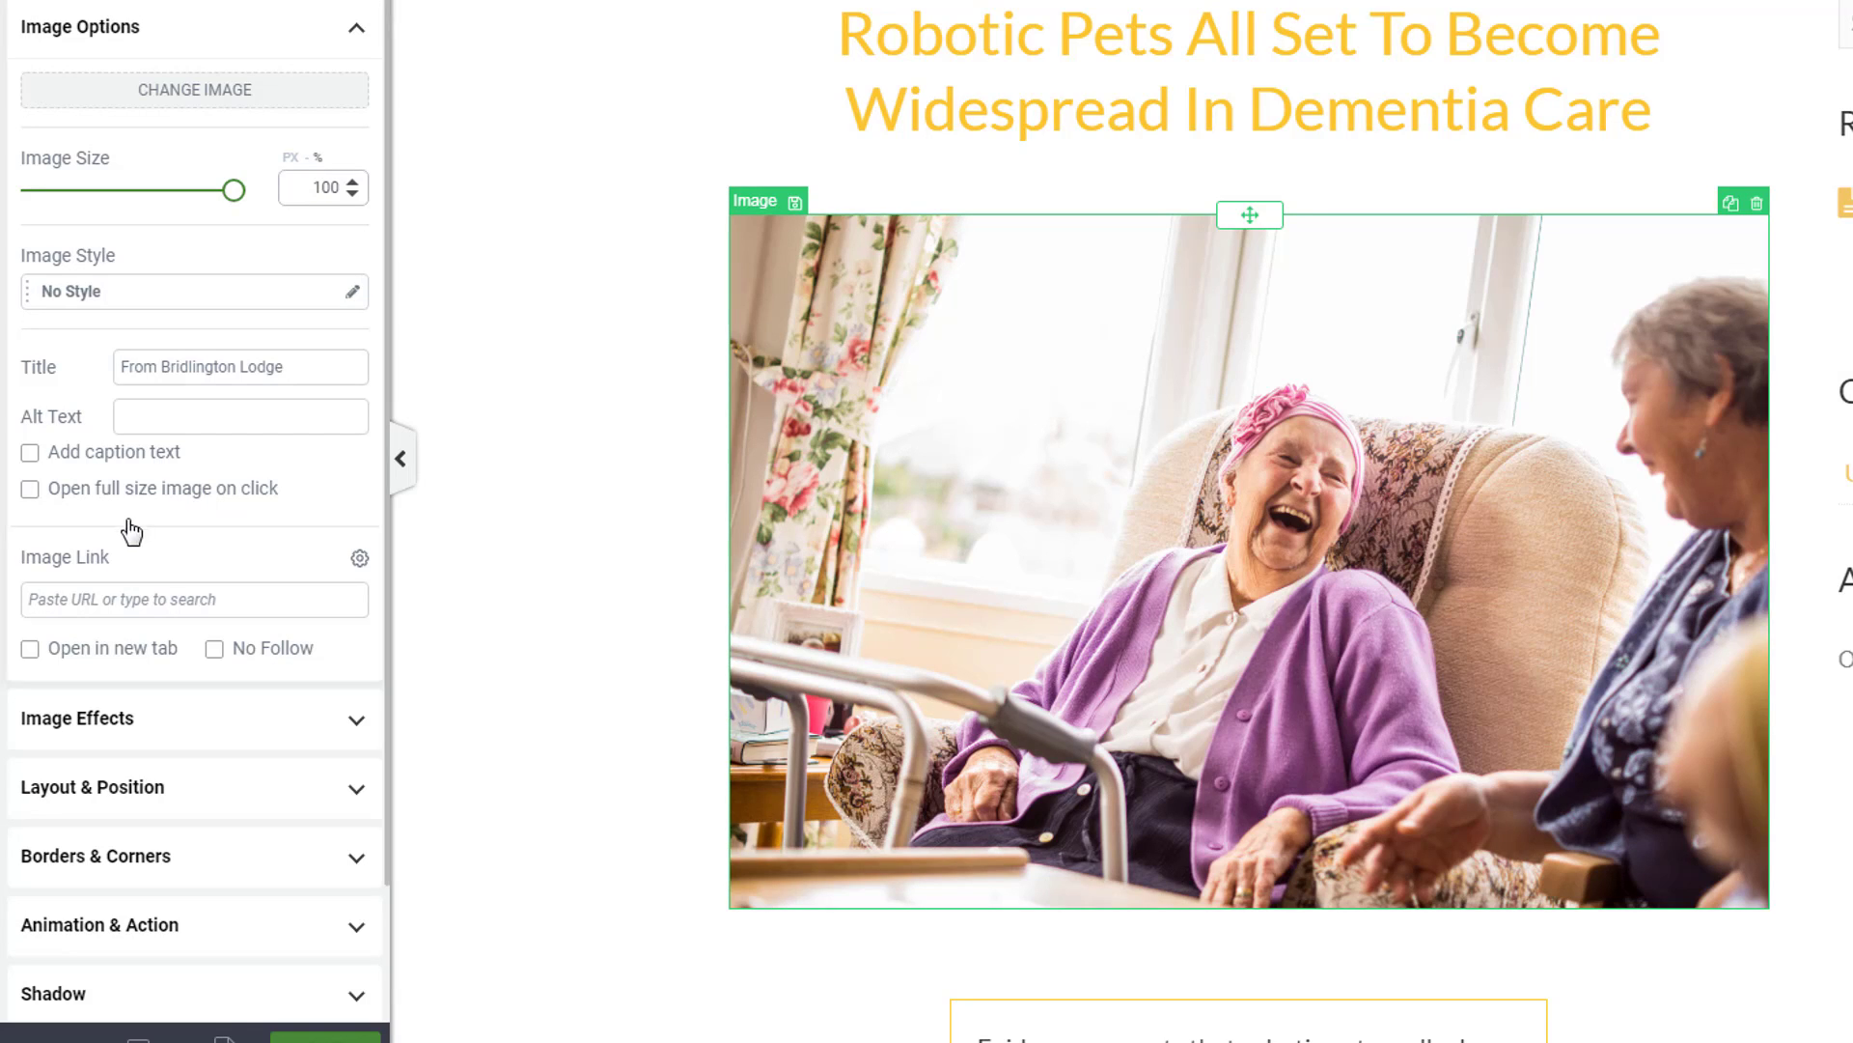
Step: Add the caption "One of our laughing residents" to the photo and set its font size to 24 px
left_click(30, 453)
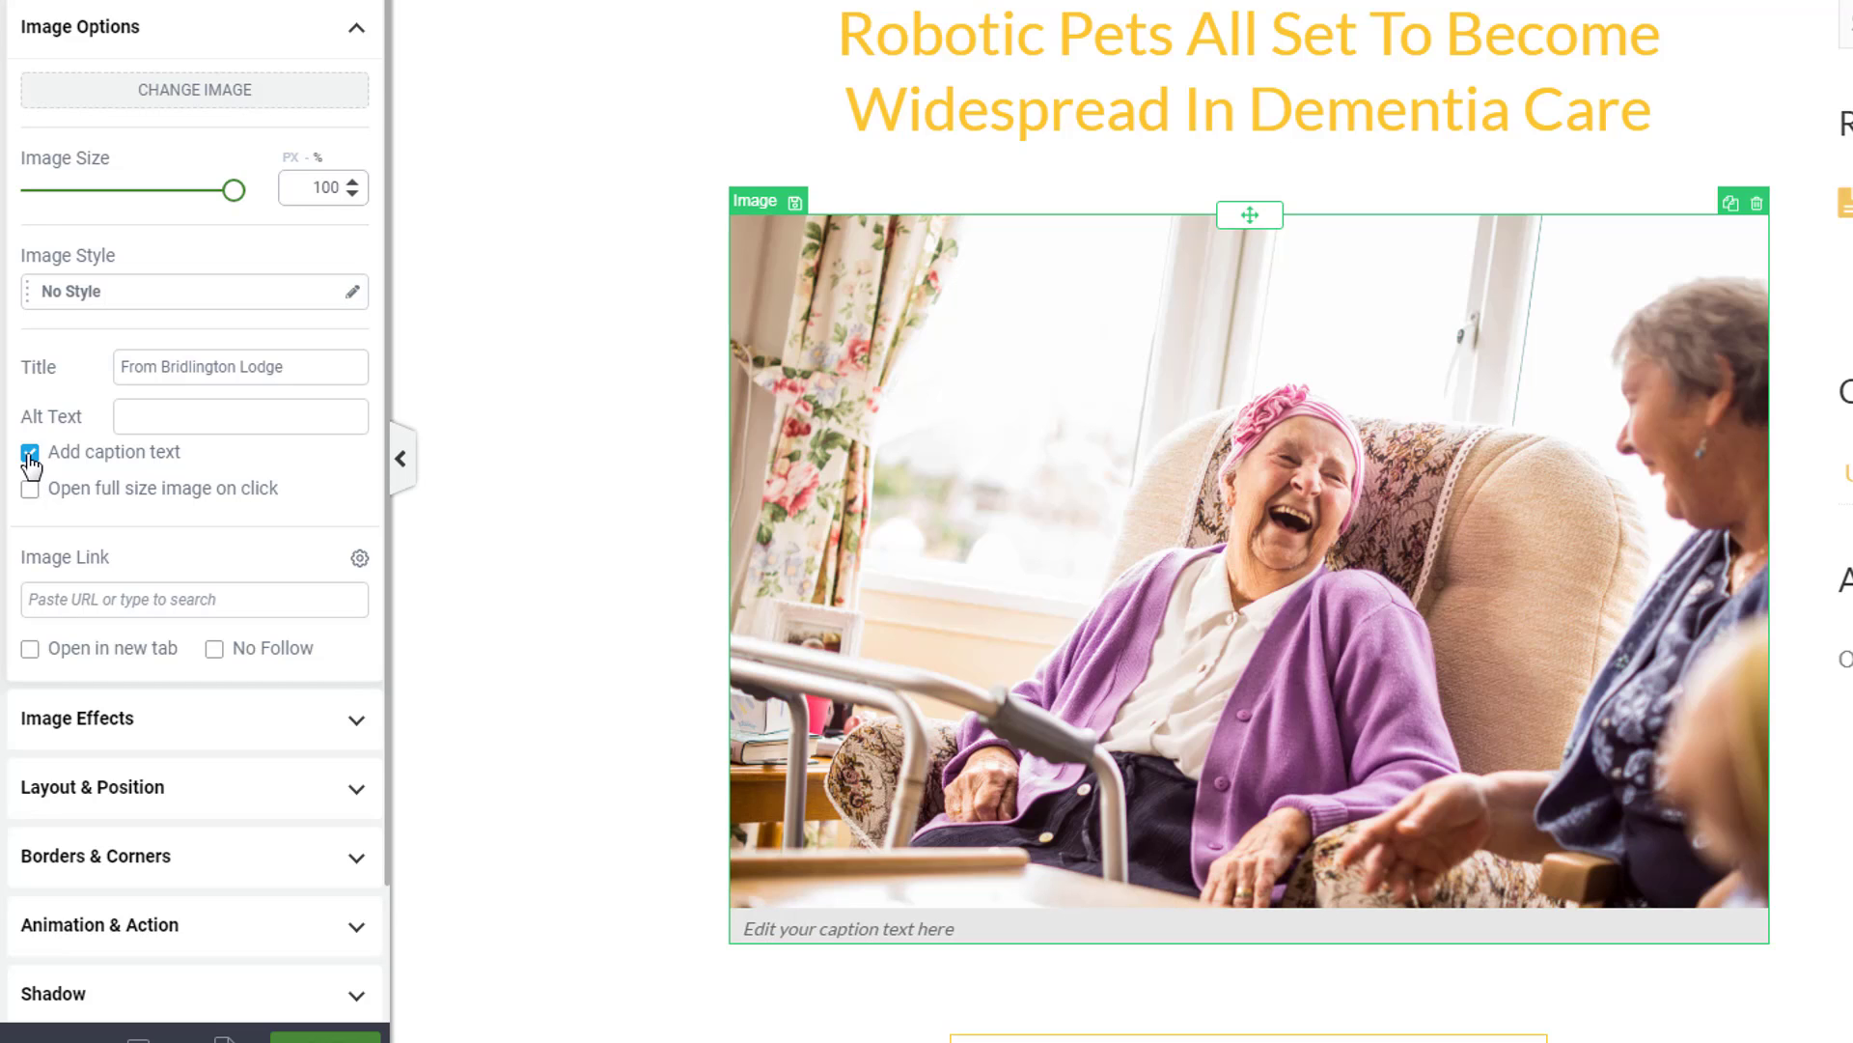
left_click(821, 929)
left_click_drag(967, 929, 710, 950)
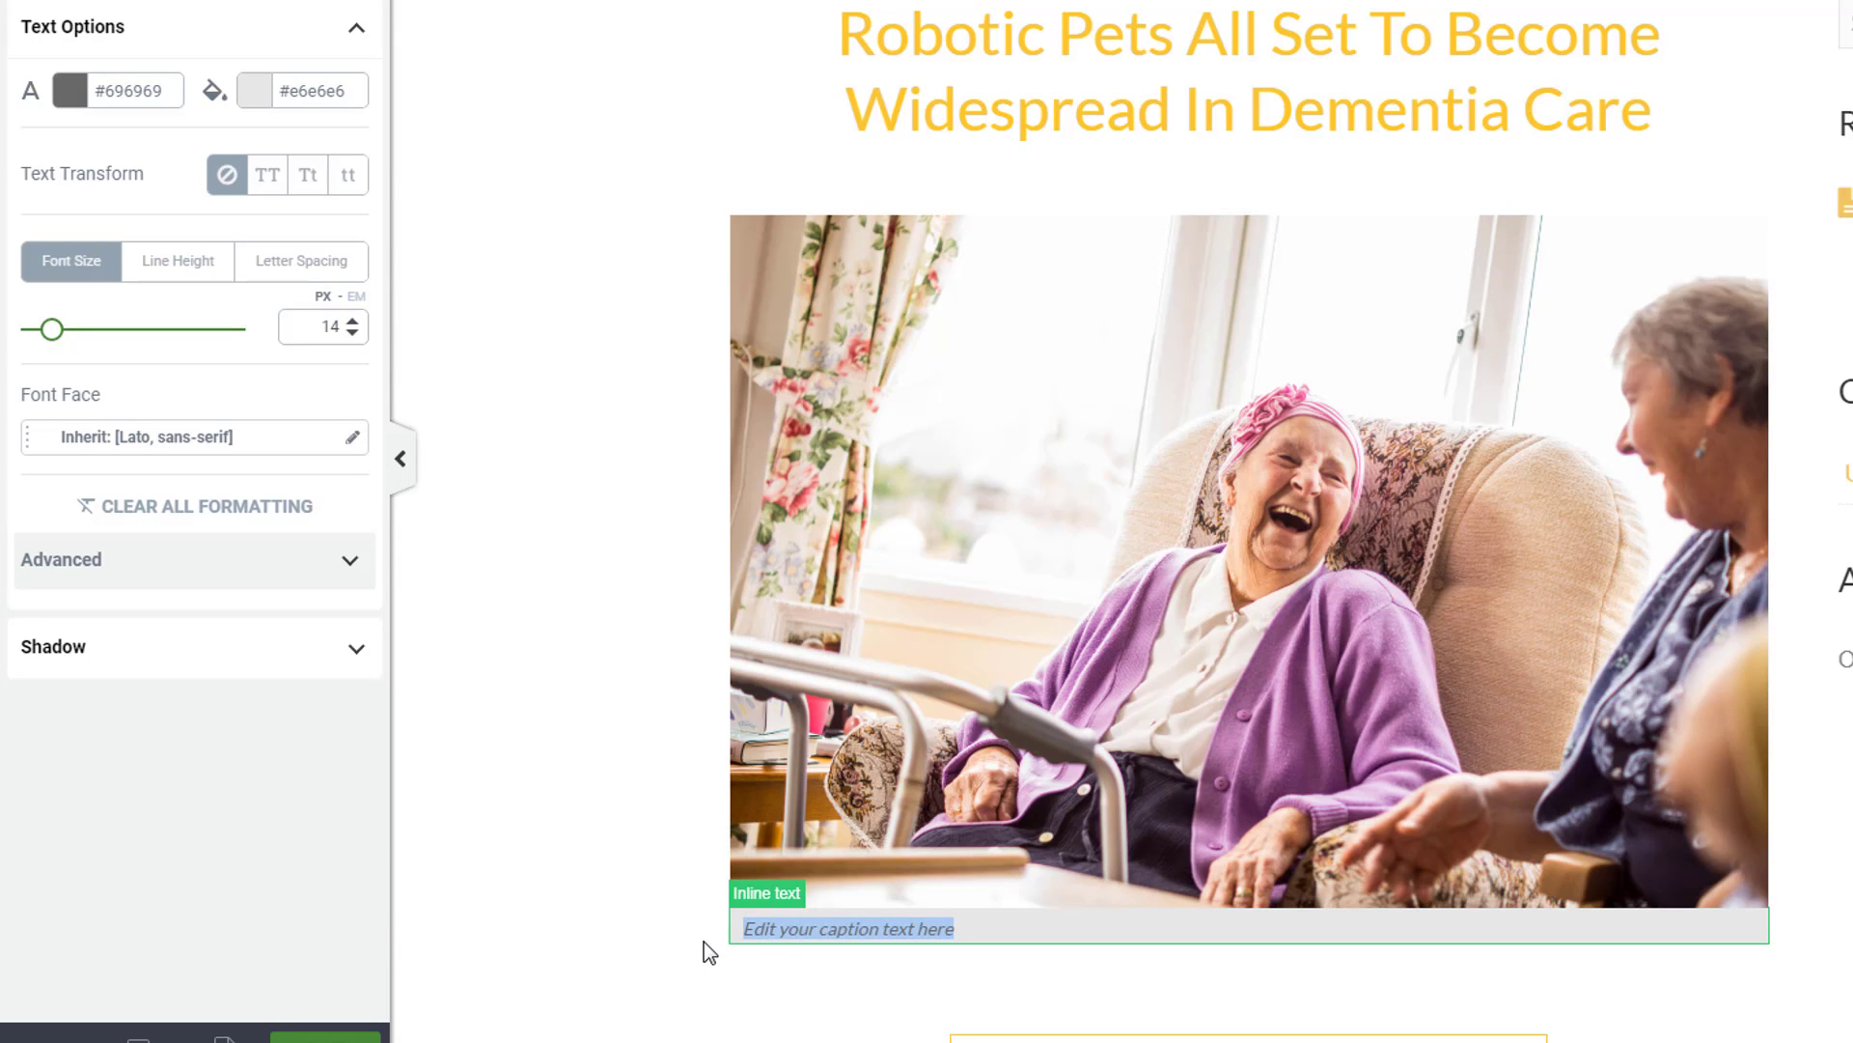
type("O")
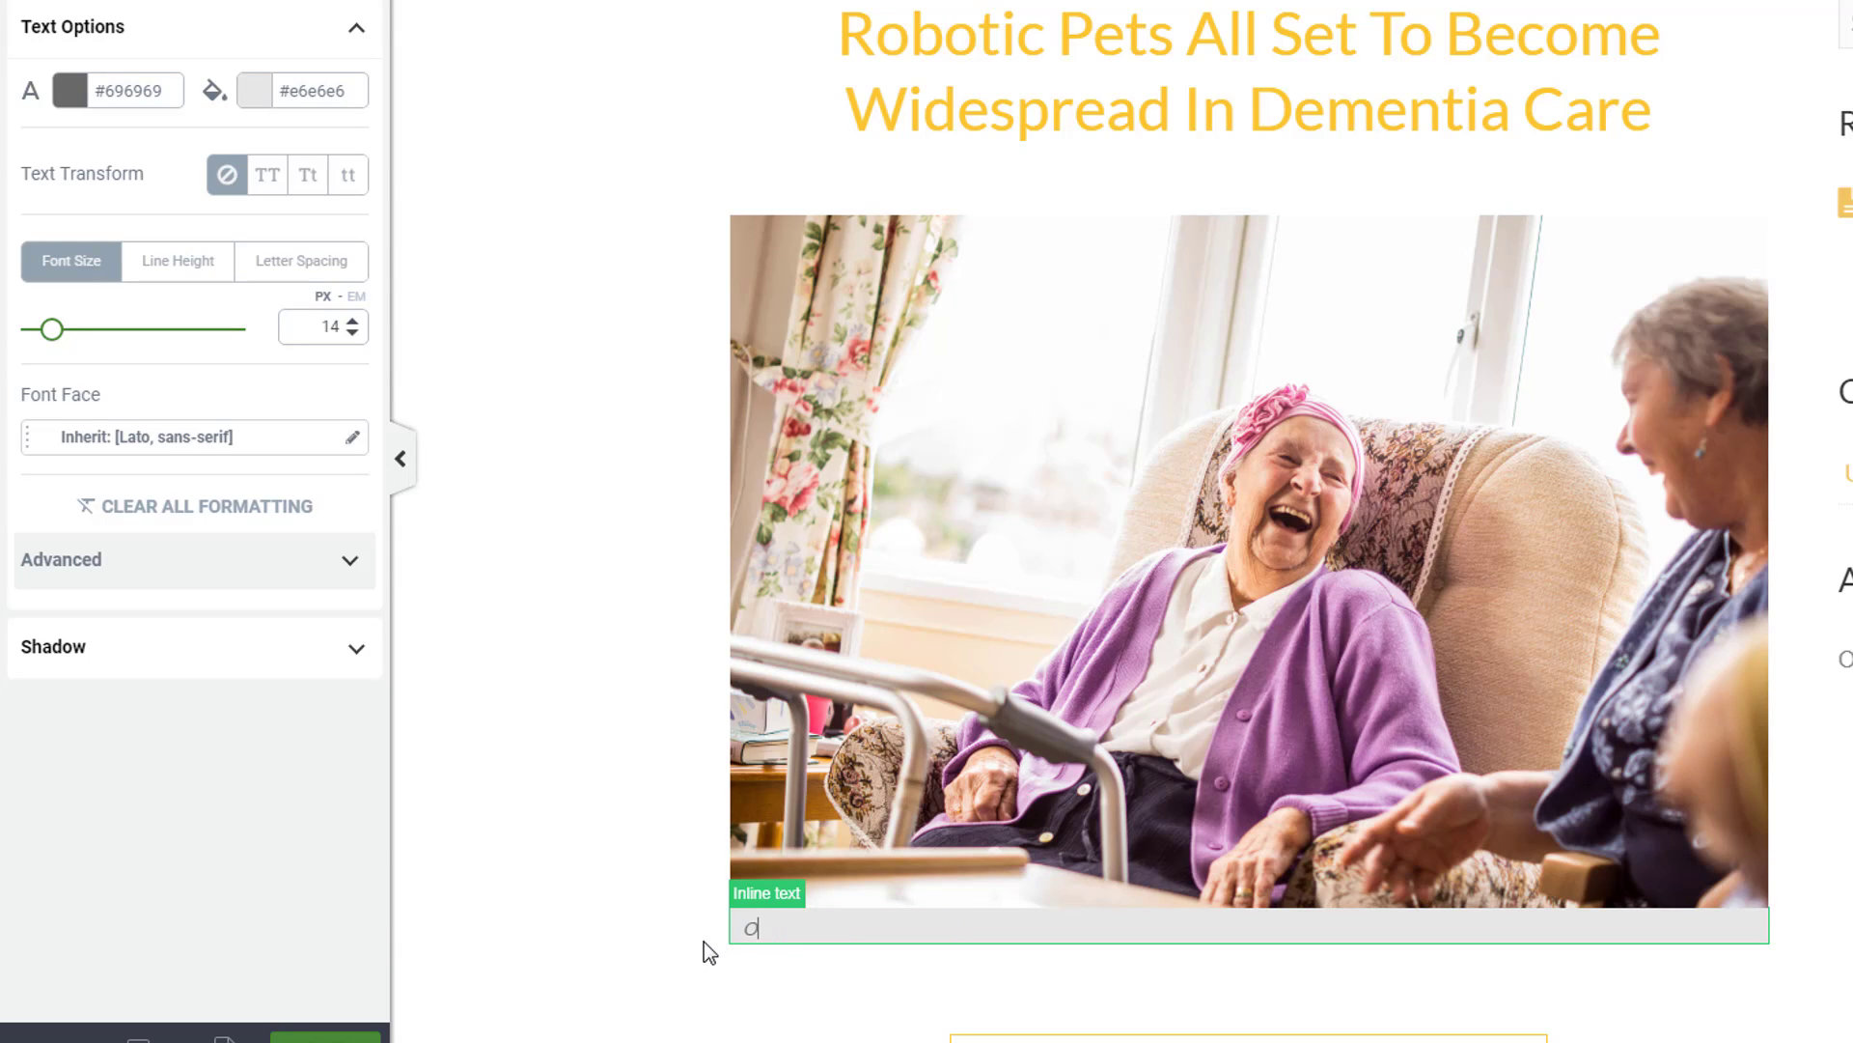
type("ne of our laughing residents")
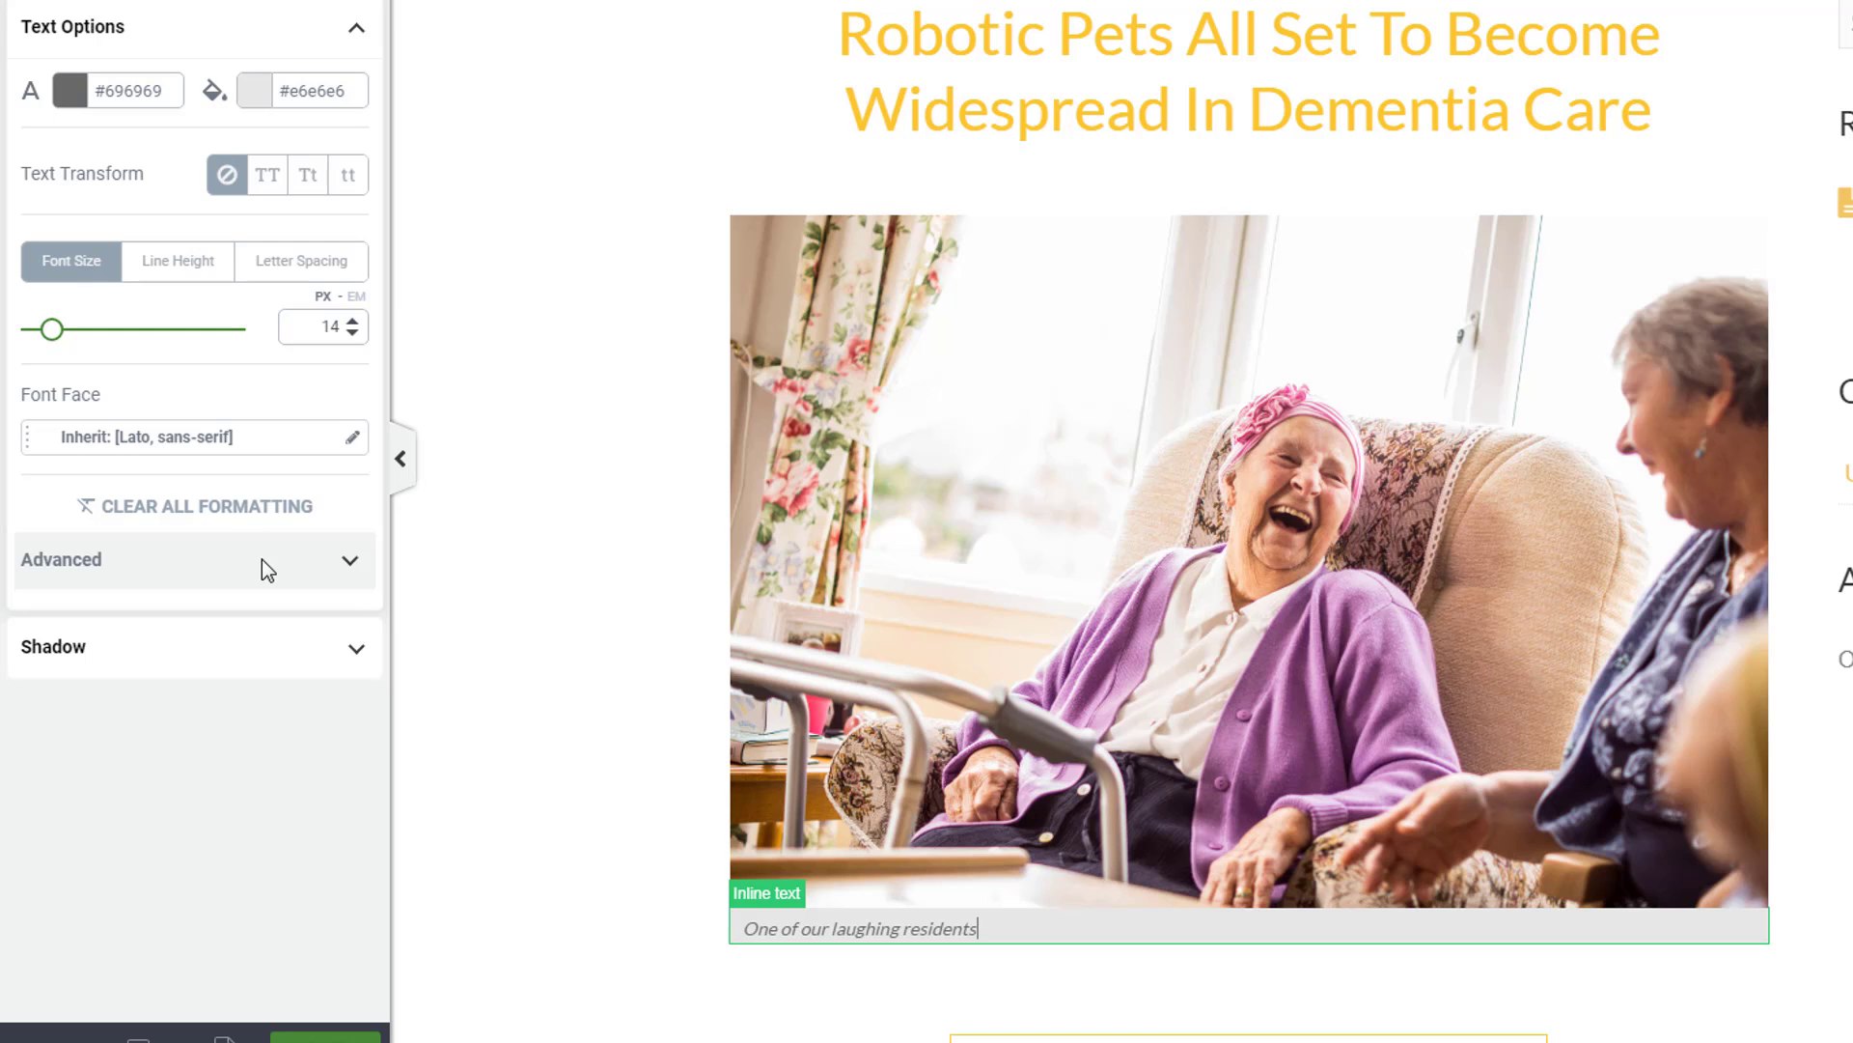
mouse_move(51, 329)
left_mouse_down()
mouse_move(101, 338)
mouse_move(68, 340)
left_mouse_up()
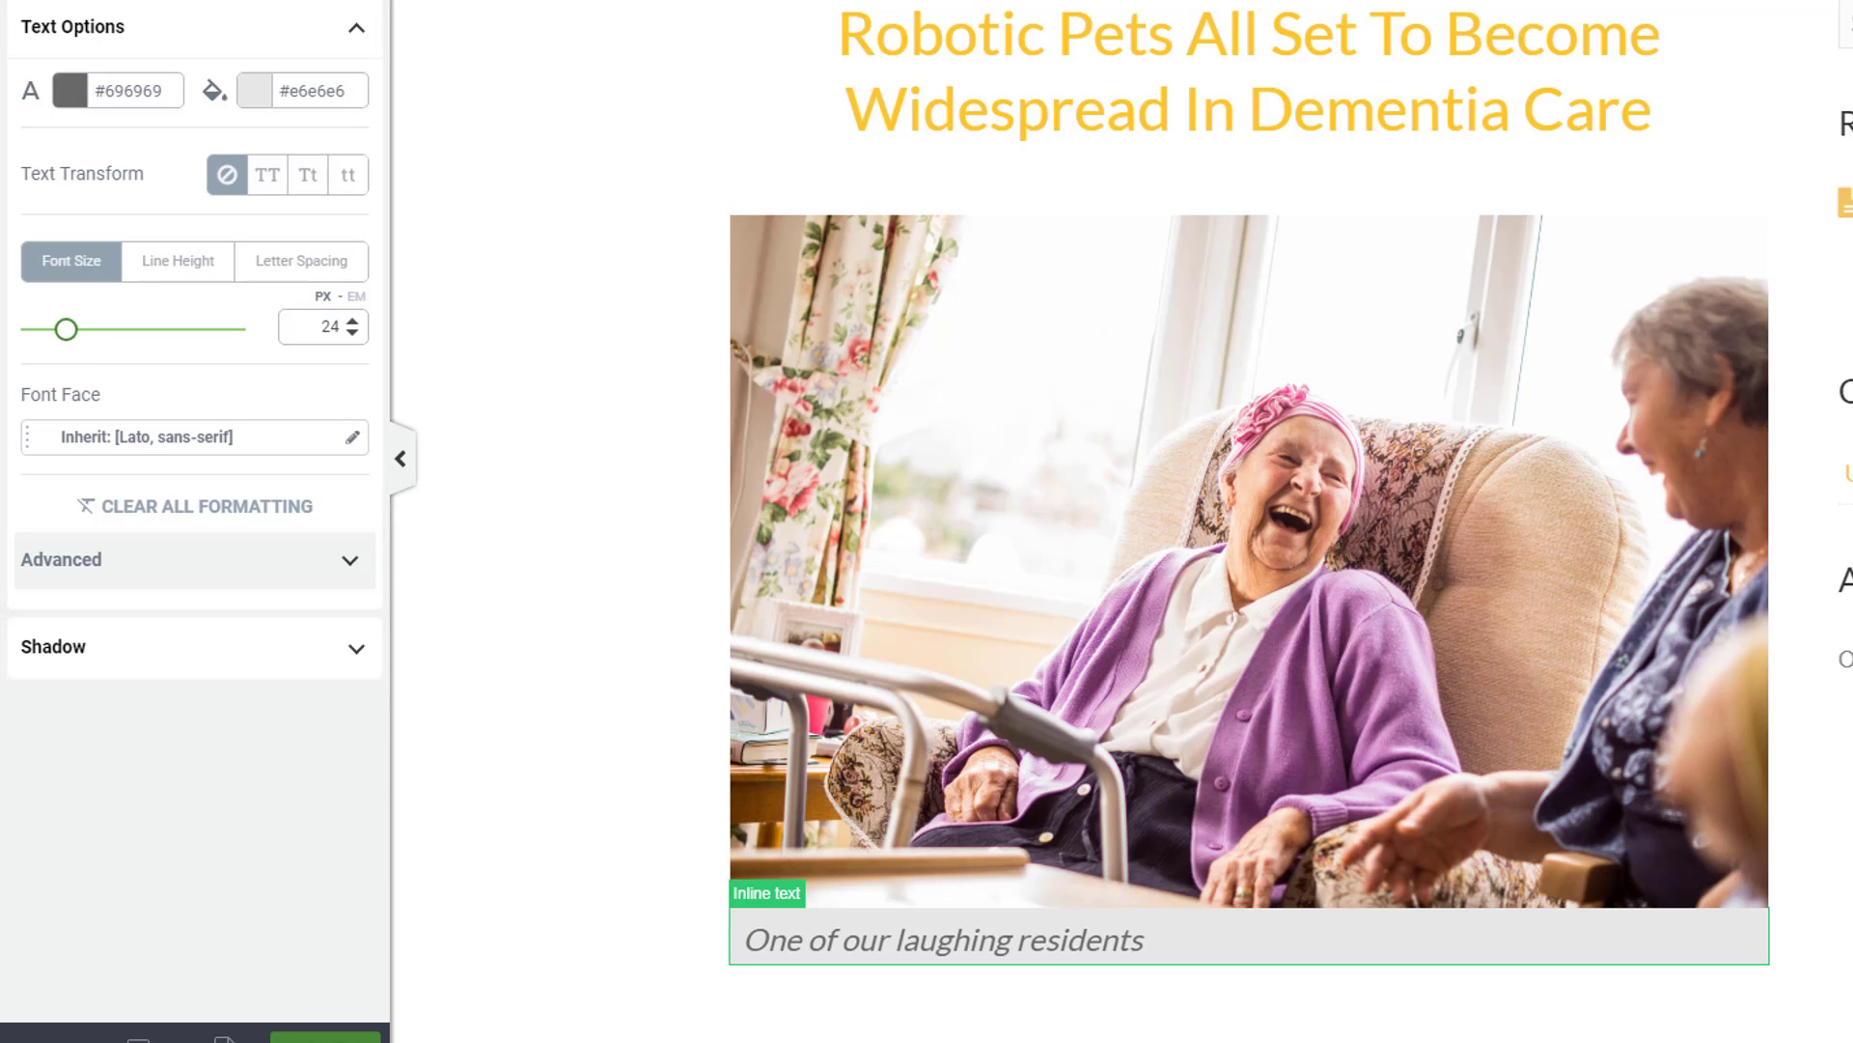
Step: Centre the photo's caption and set its text colour to the saved yellow #fdc52f
left_click(1448, 2)
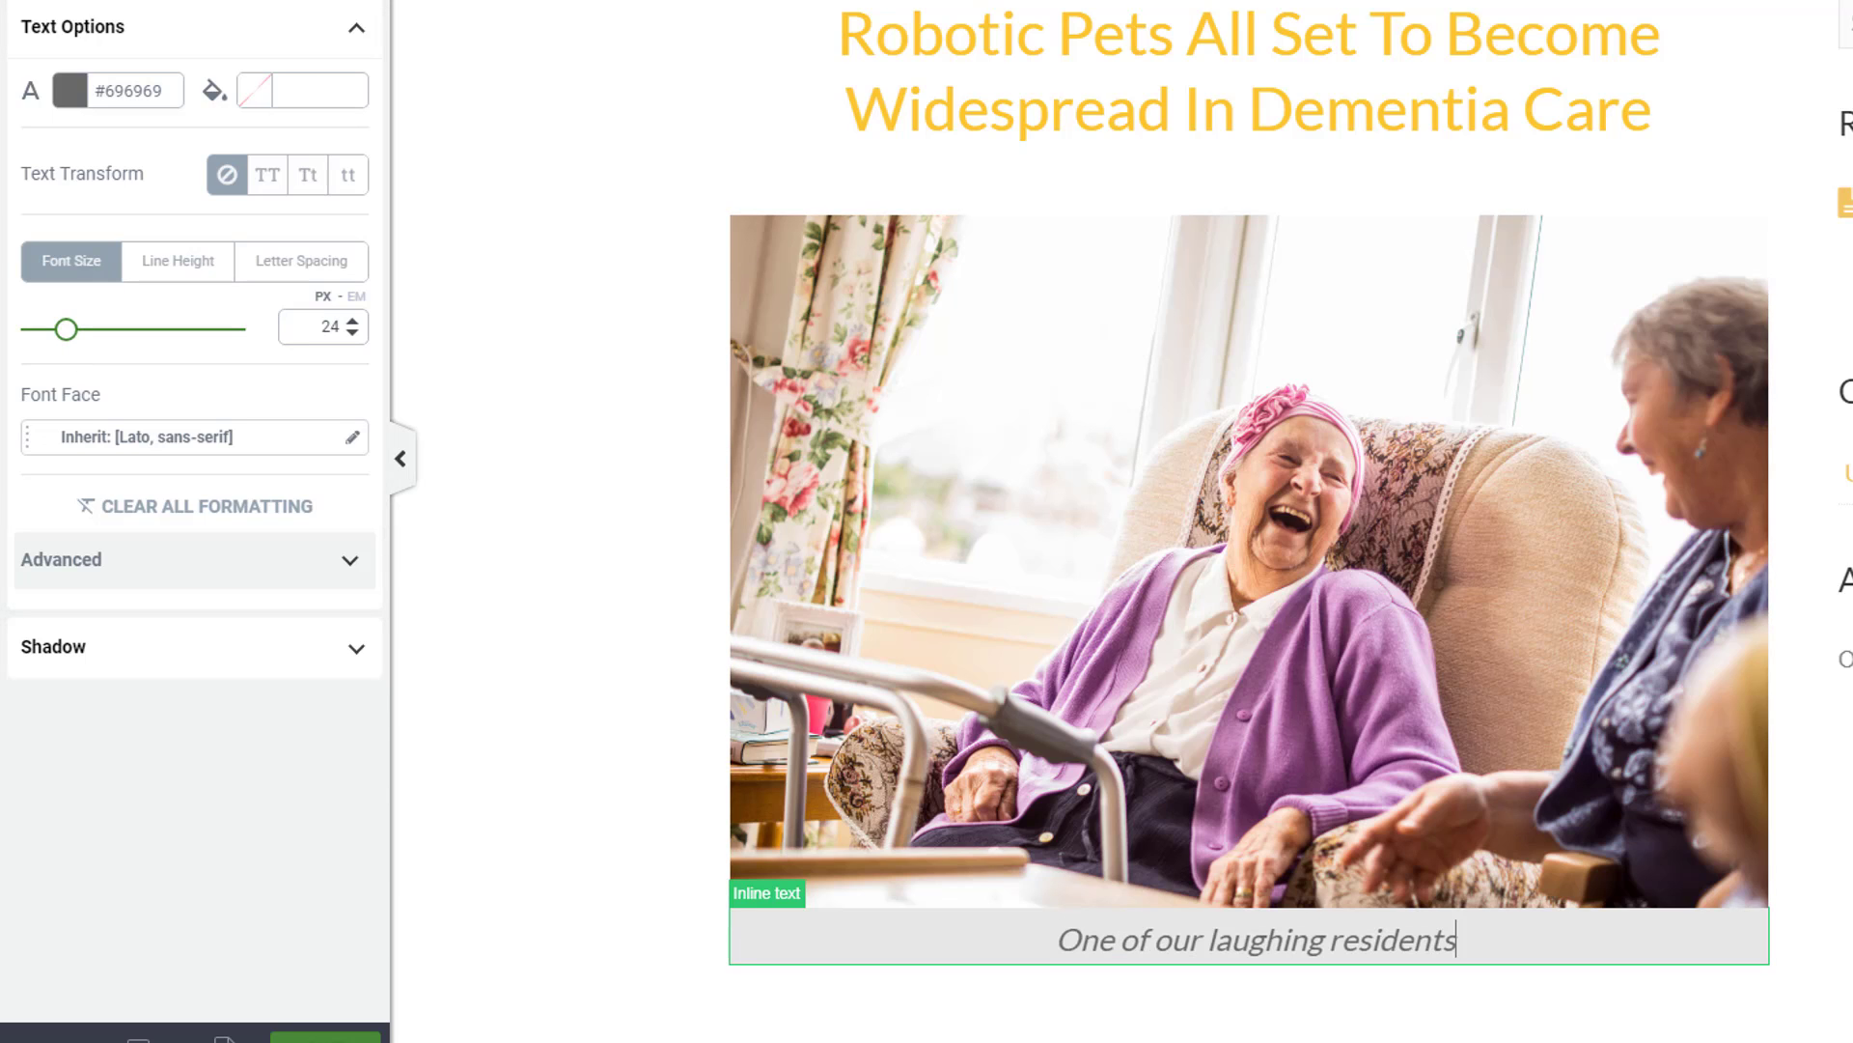
left_click(72, 96)
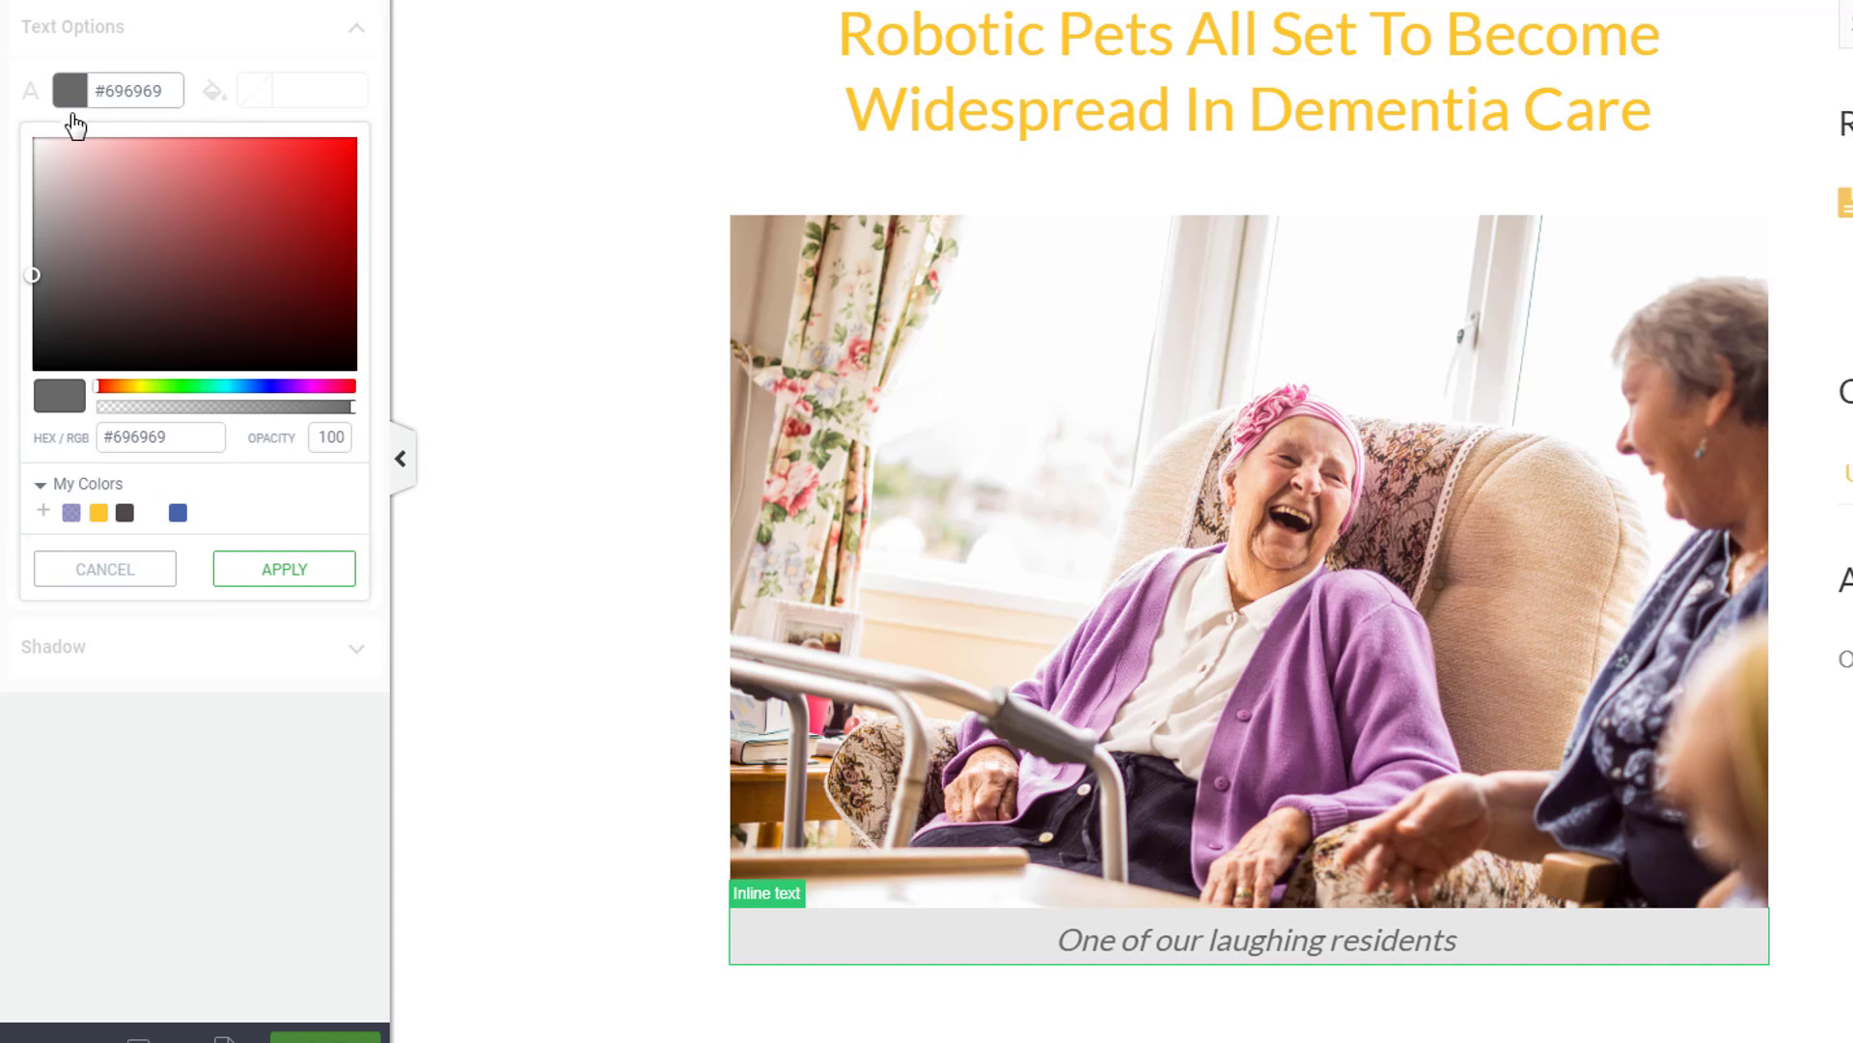
left_click(101, 517)
left_click(257, 630)
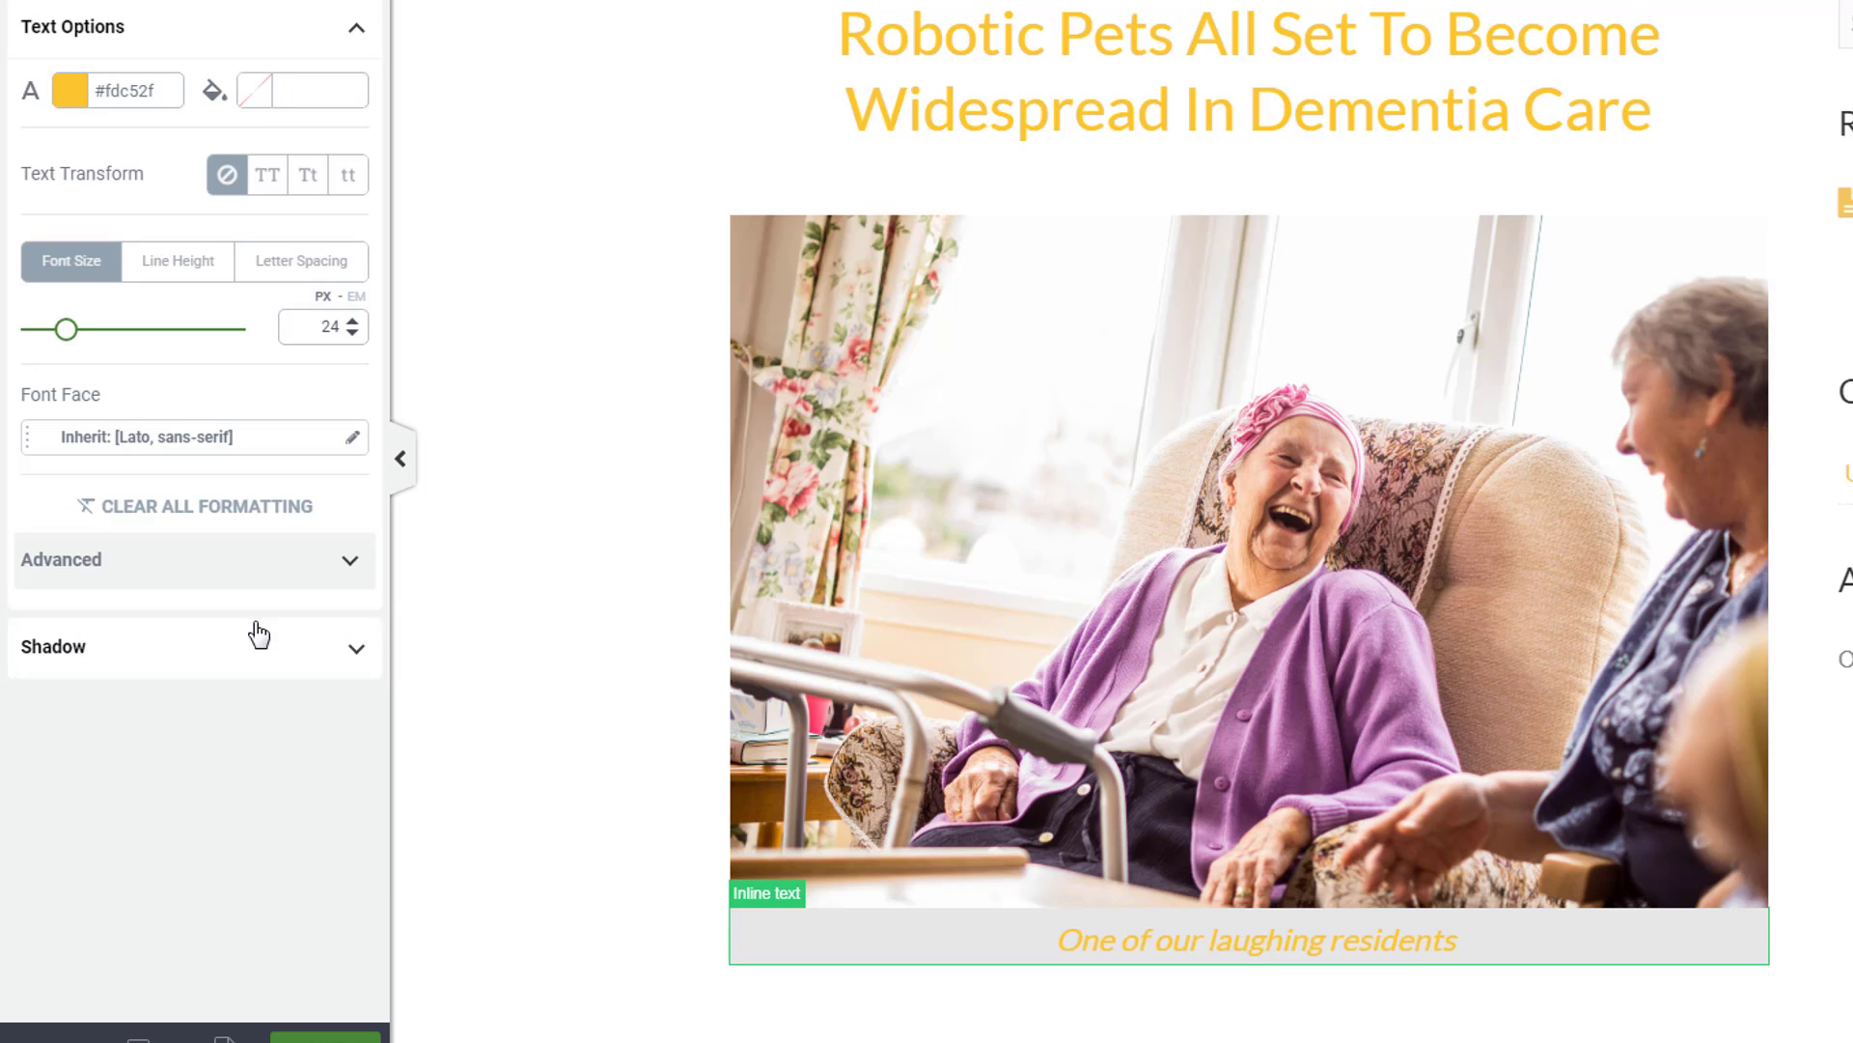
Step: Set the caption's background colour to white #ffffff and save the post
left_click(263, 92)
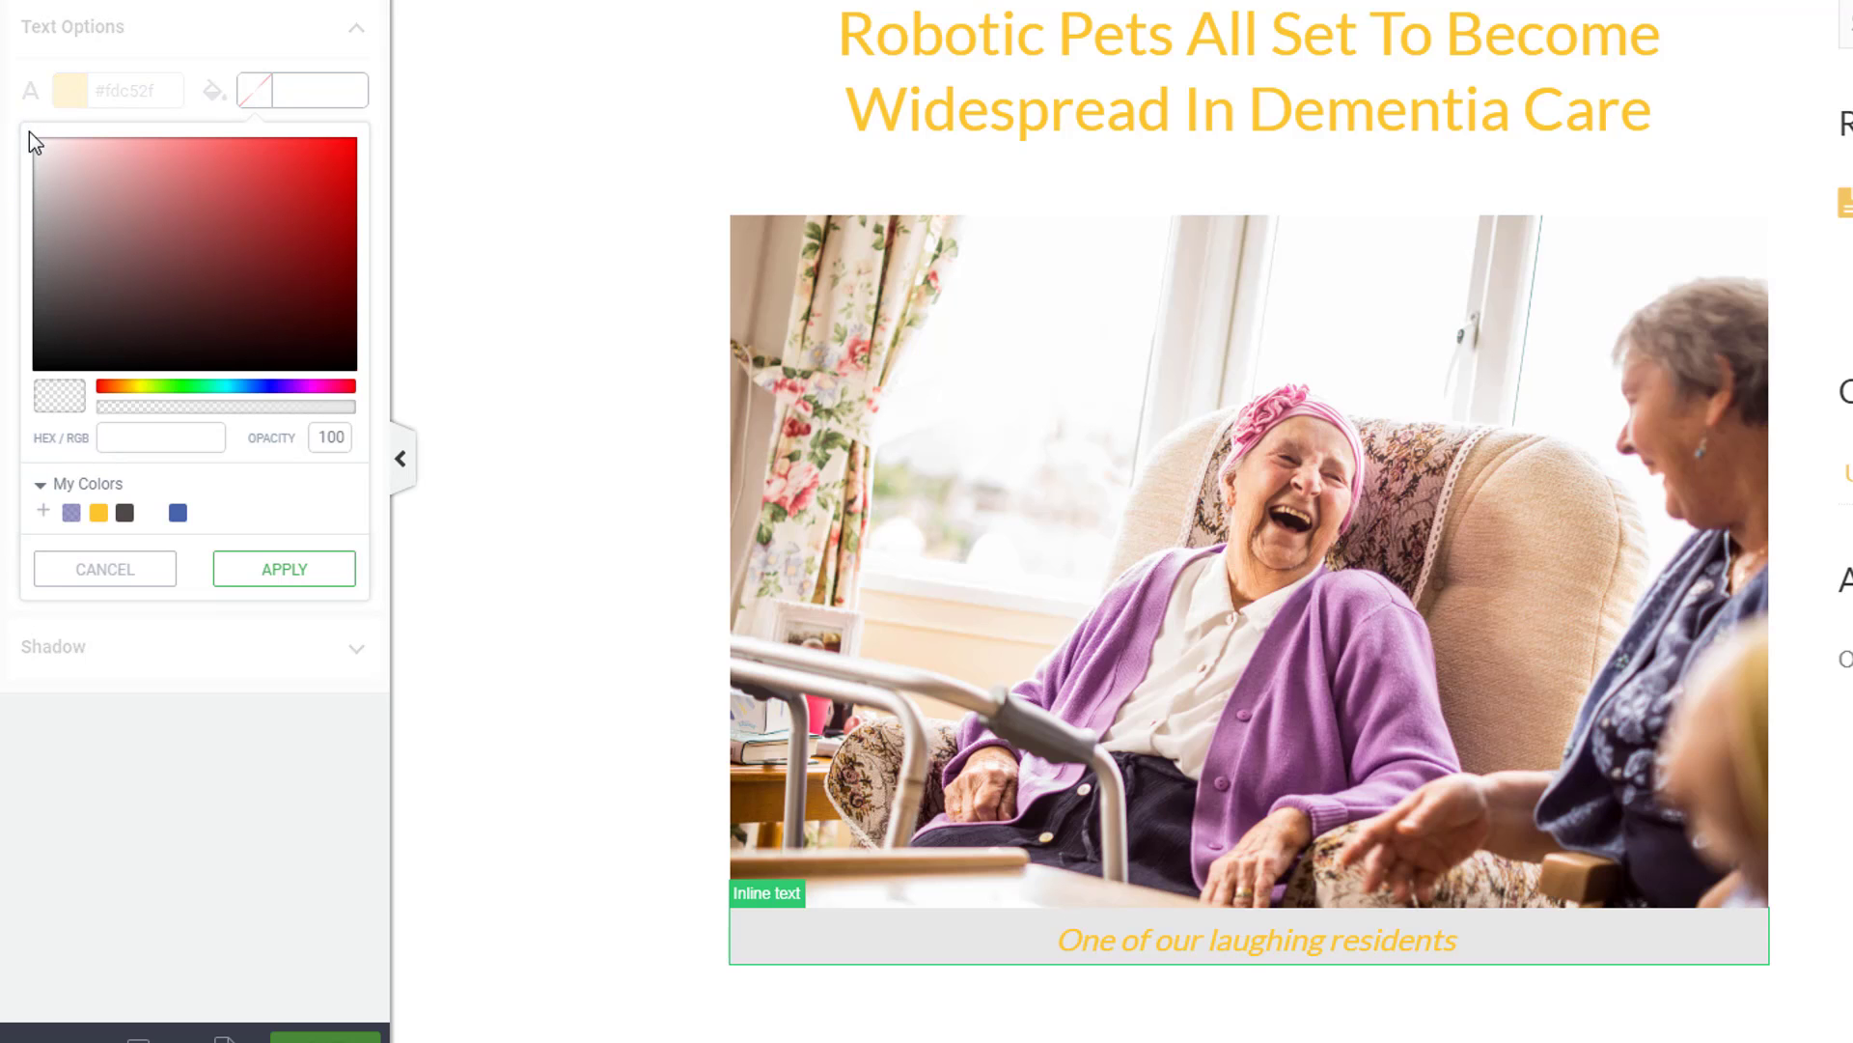
left_click_drag(85, 230, 29, 133)
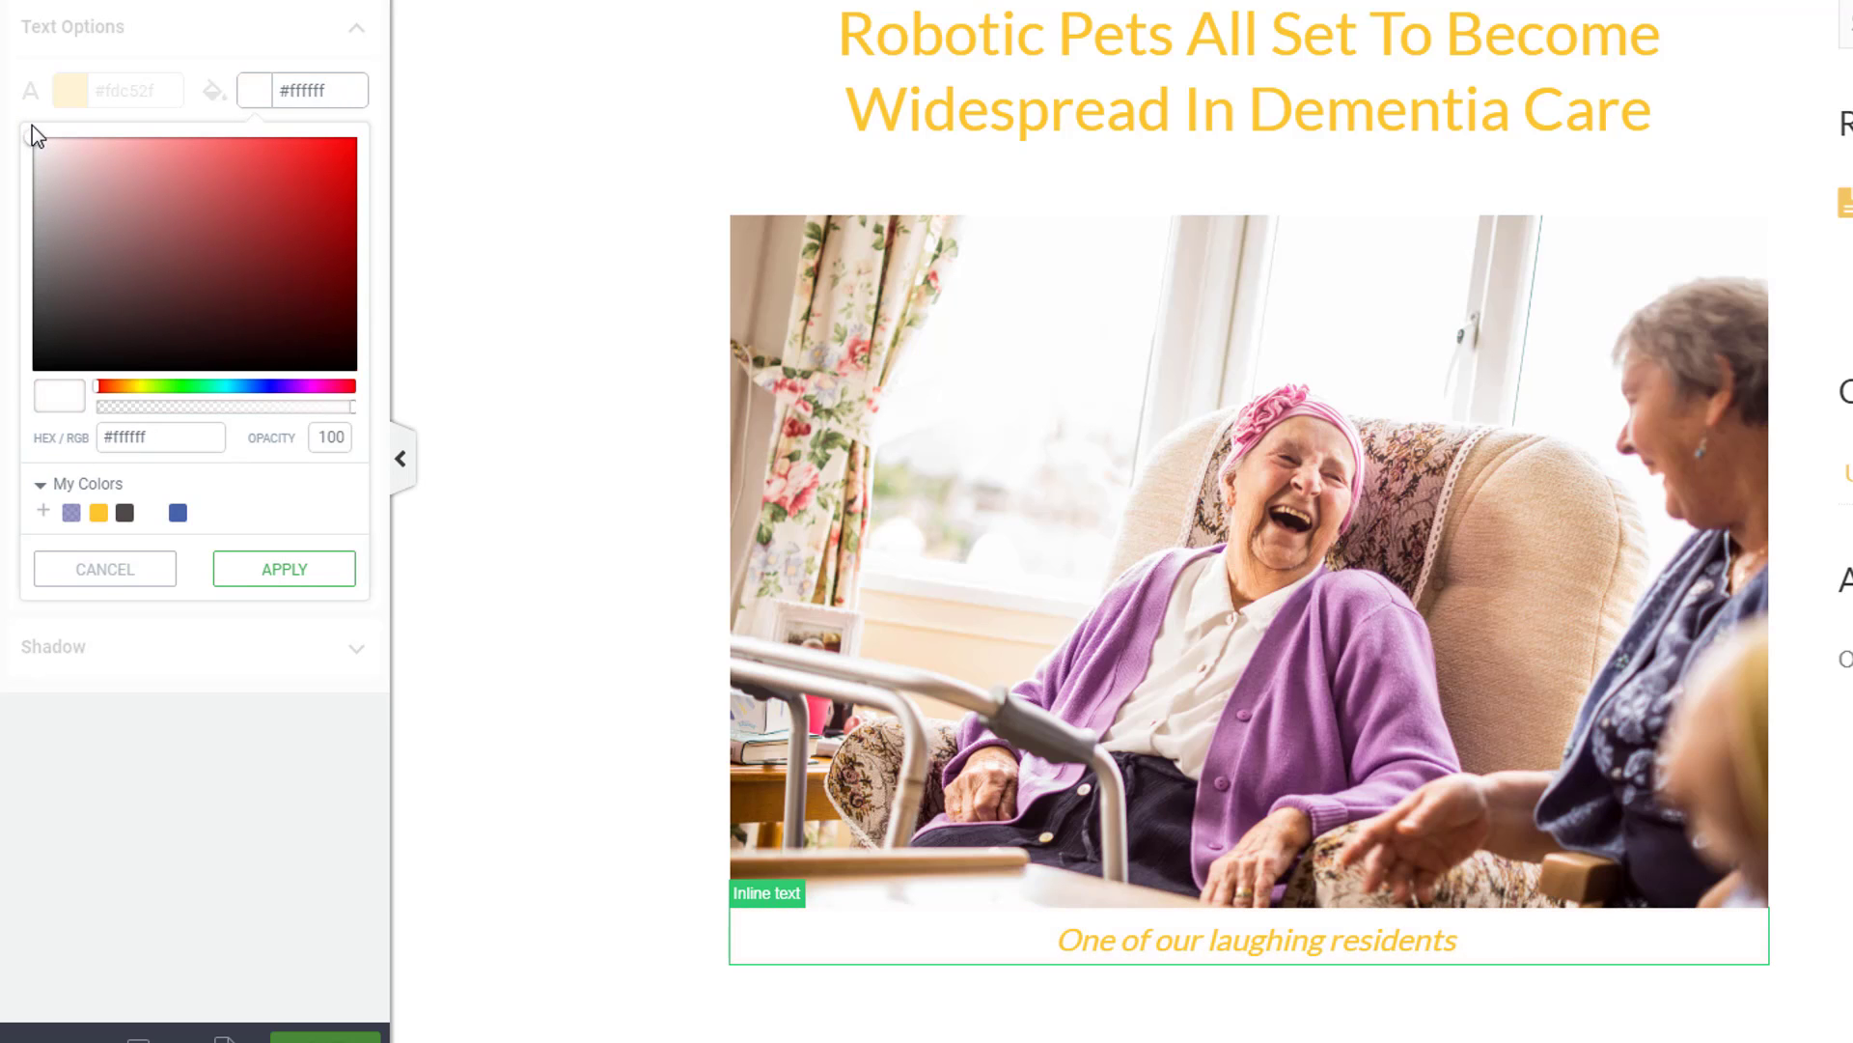
left_click(271, 576)
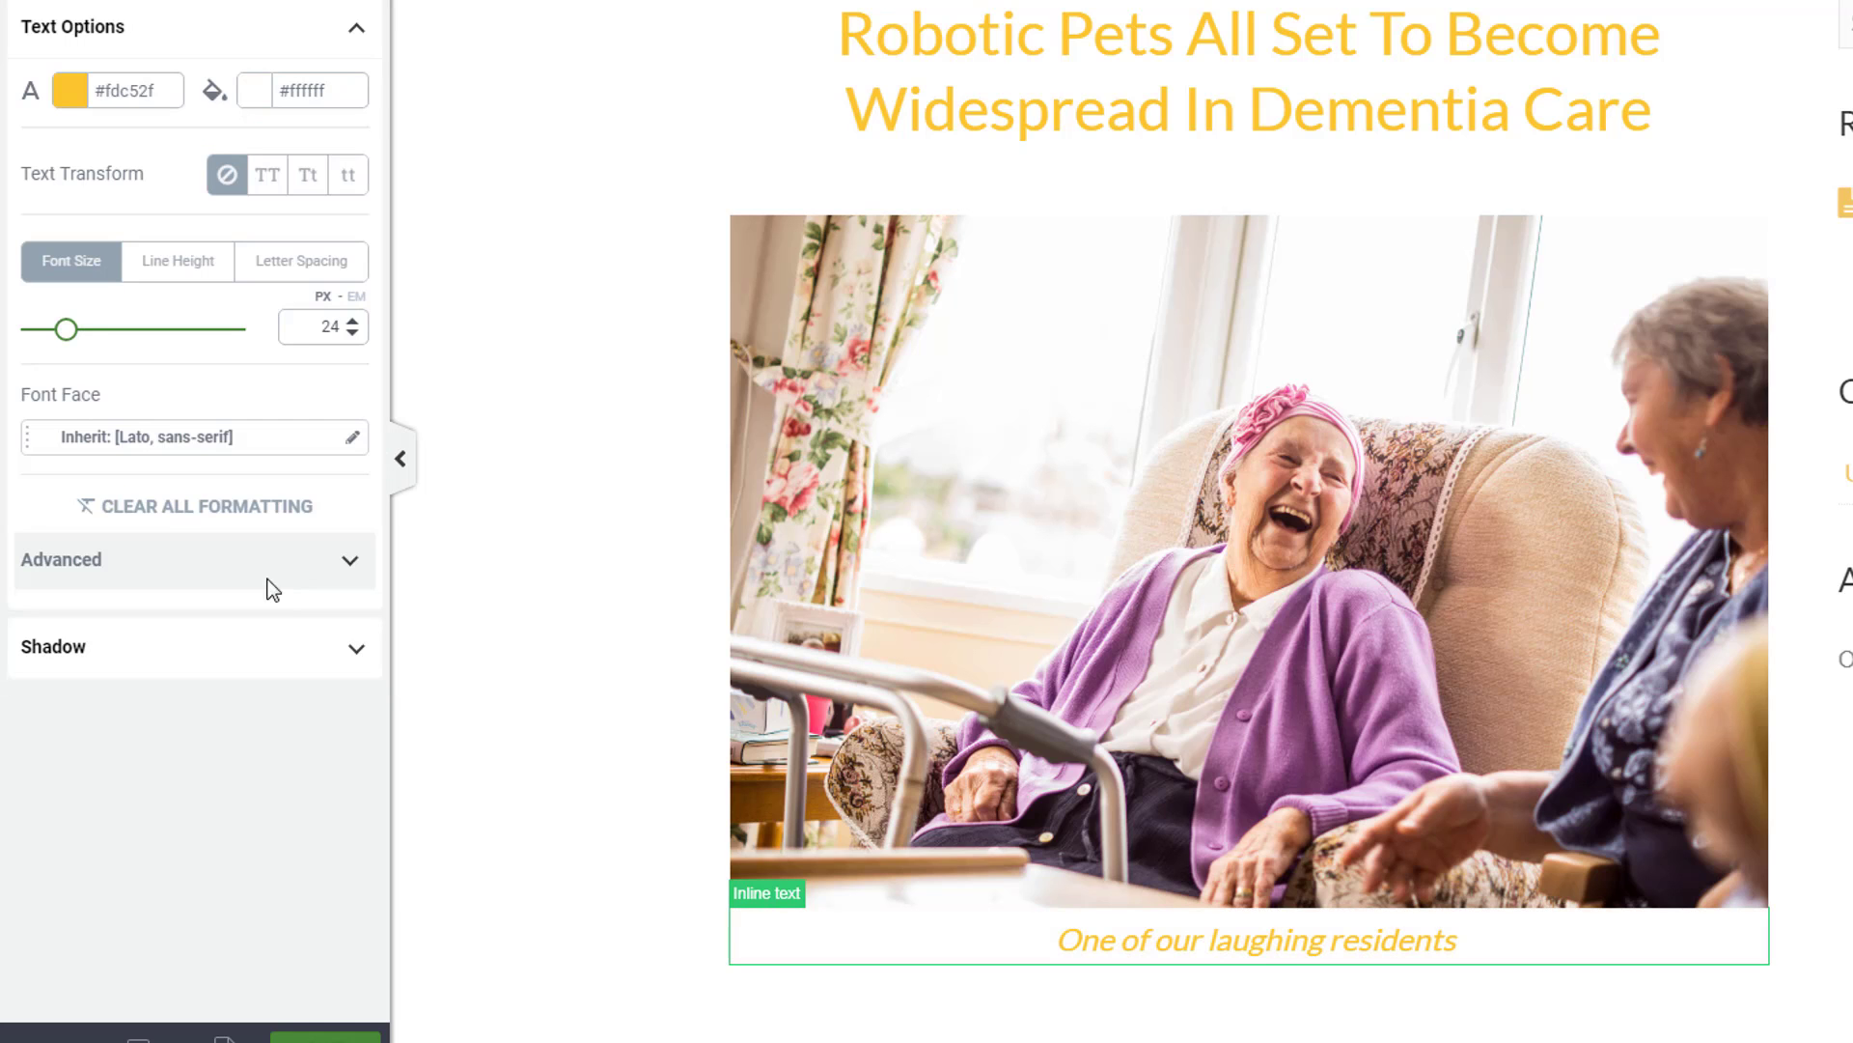
left_click(335, 1036)
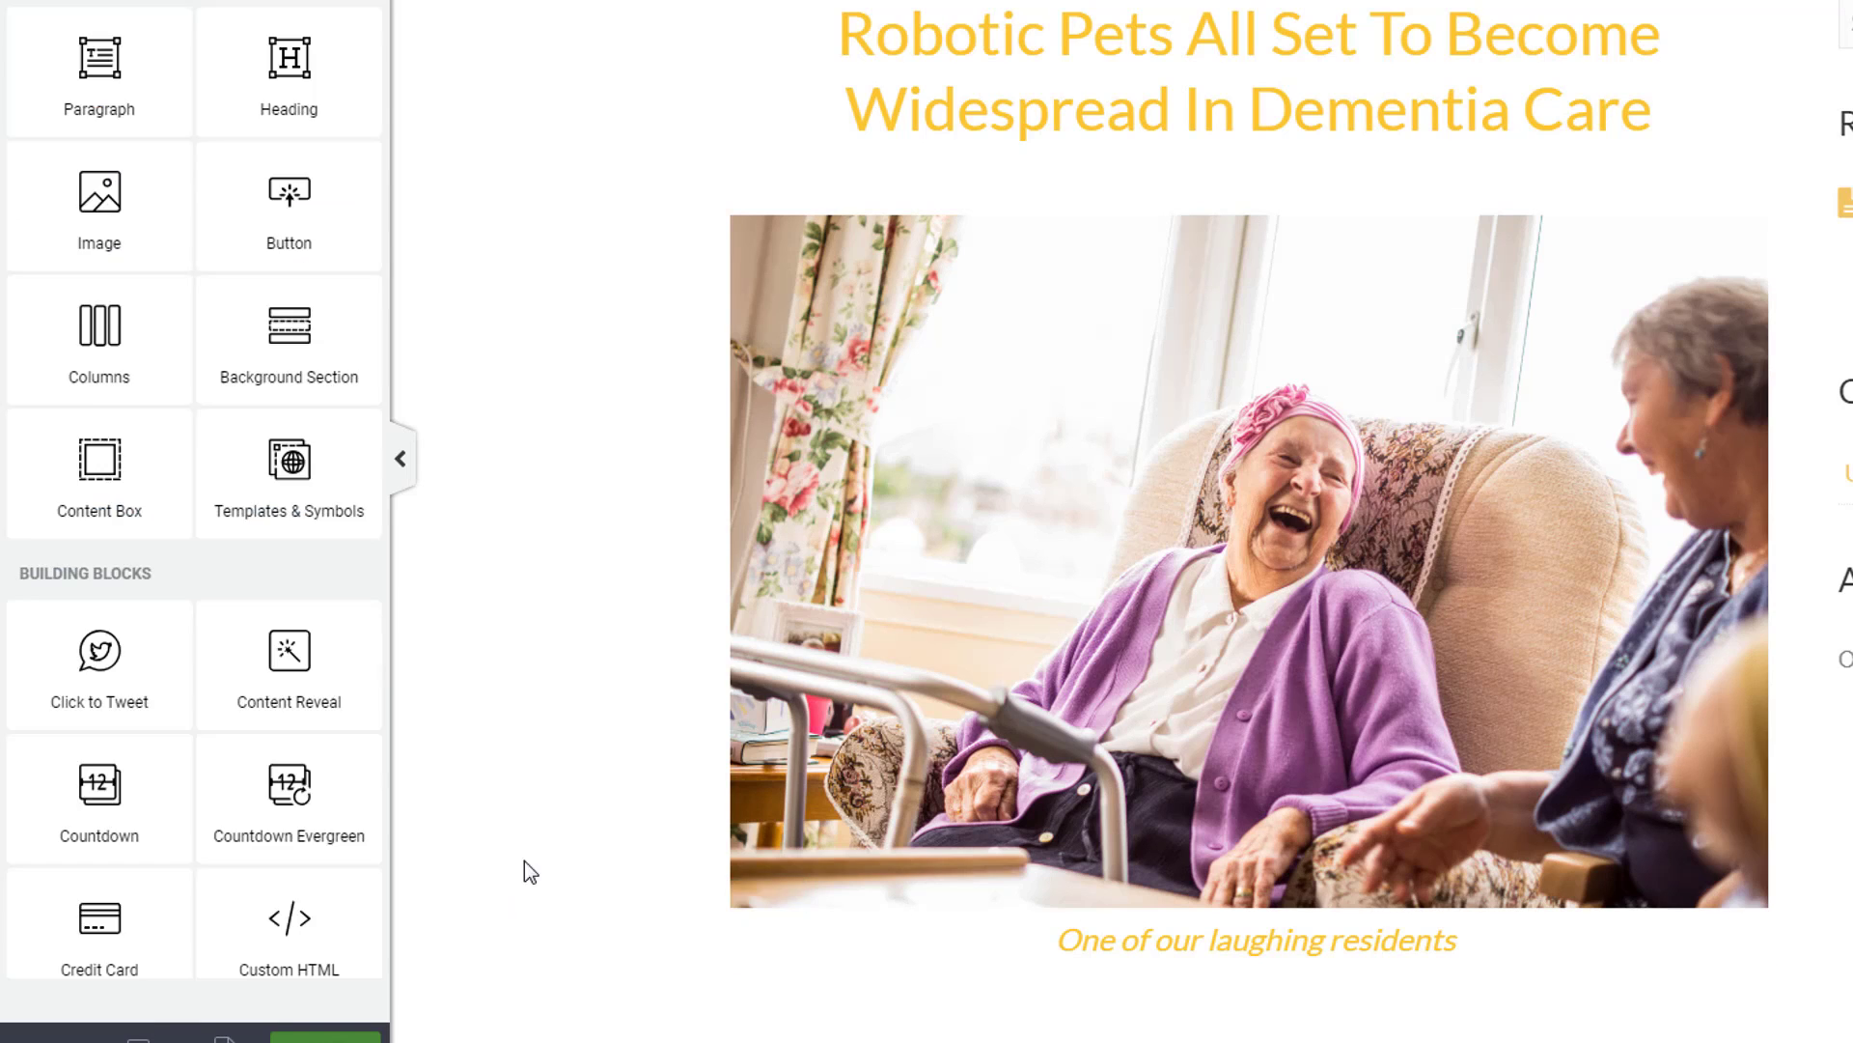
Step: Add a 1 px solid border in the saved blue colour around the captioned photo and save the post
left_click(818, 920)
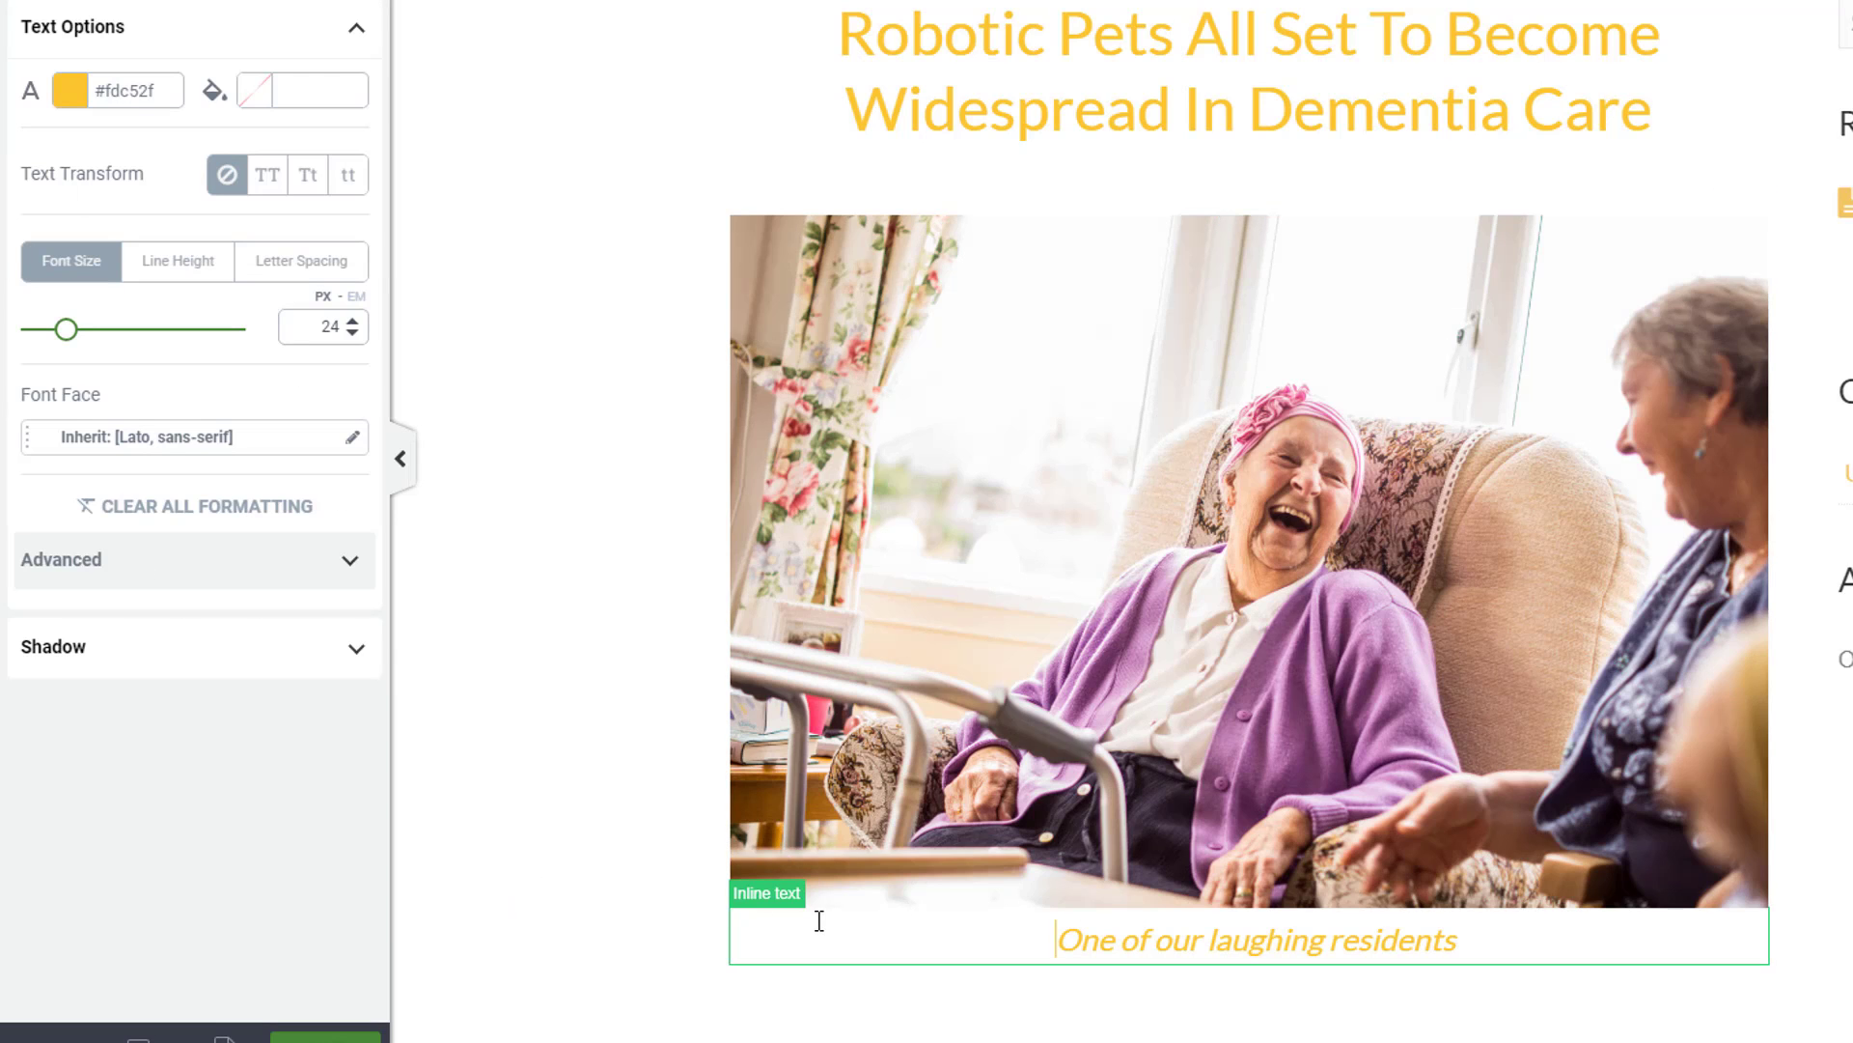
left_click(976, 322)
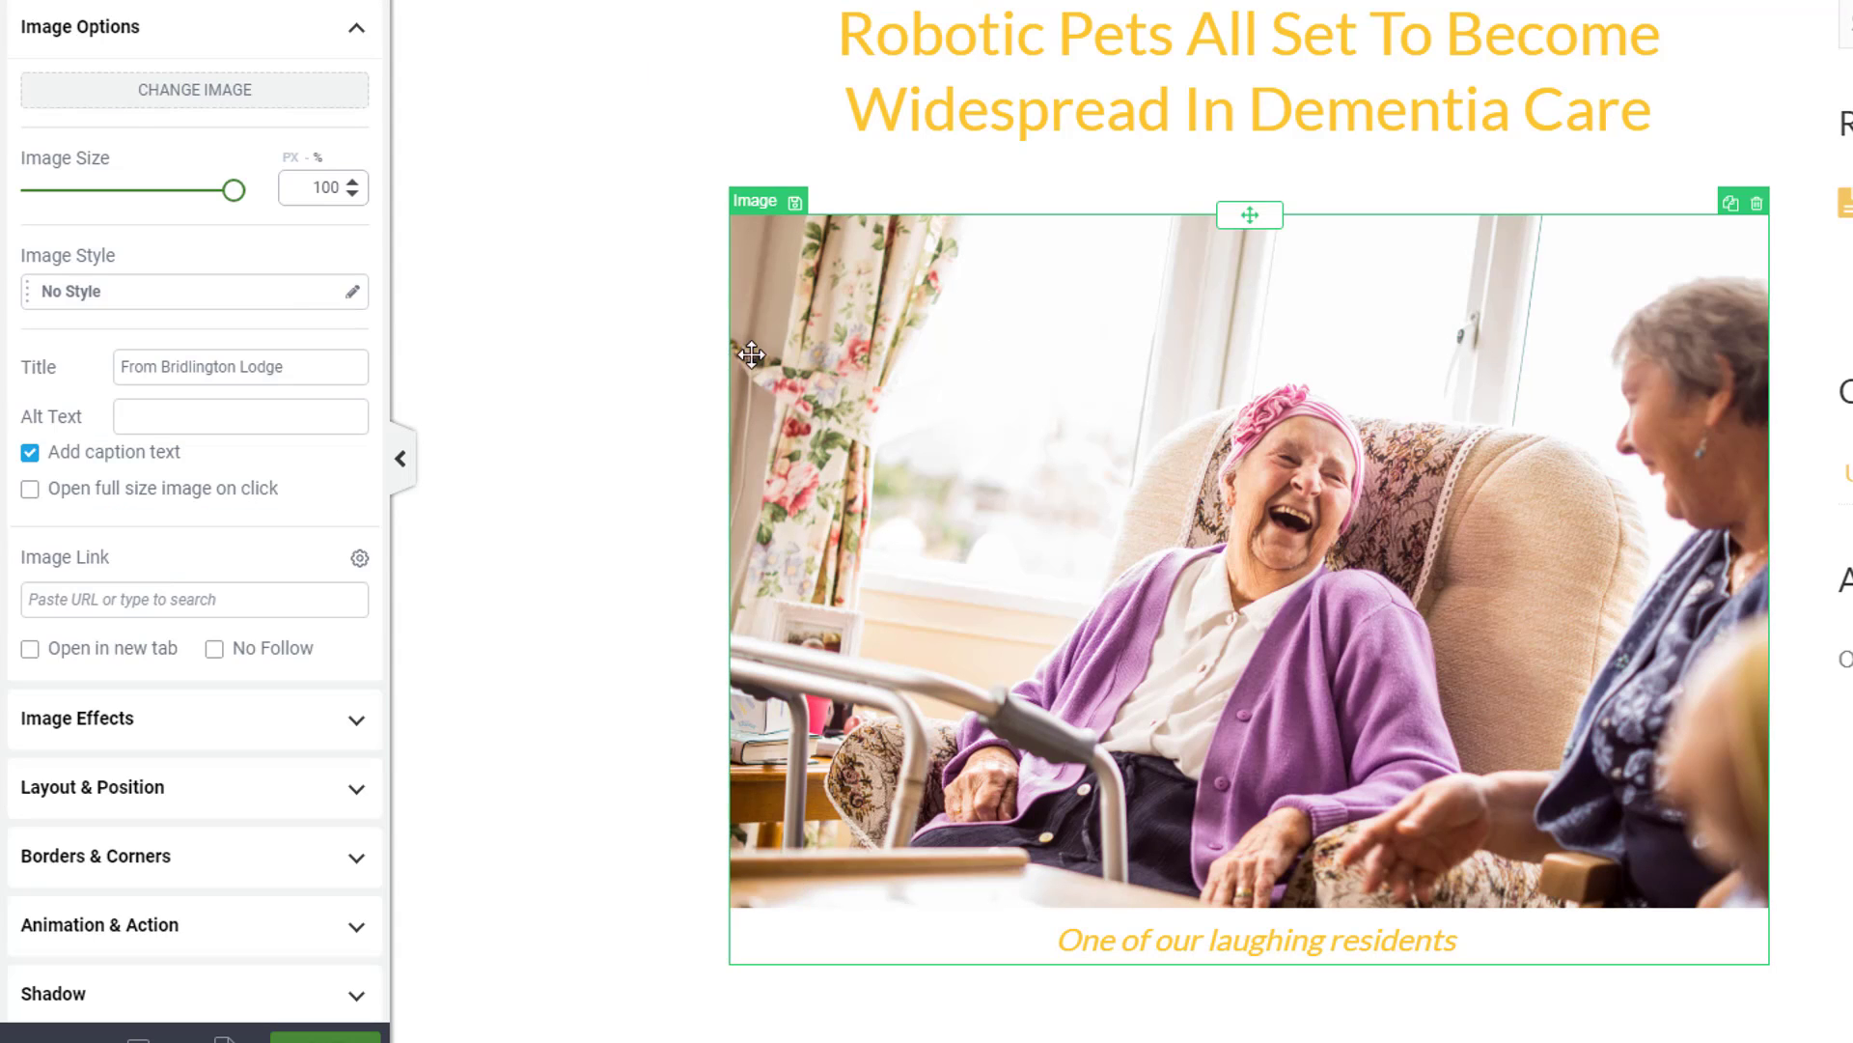
scroll(130, 169, "down", 3)
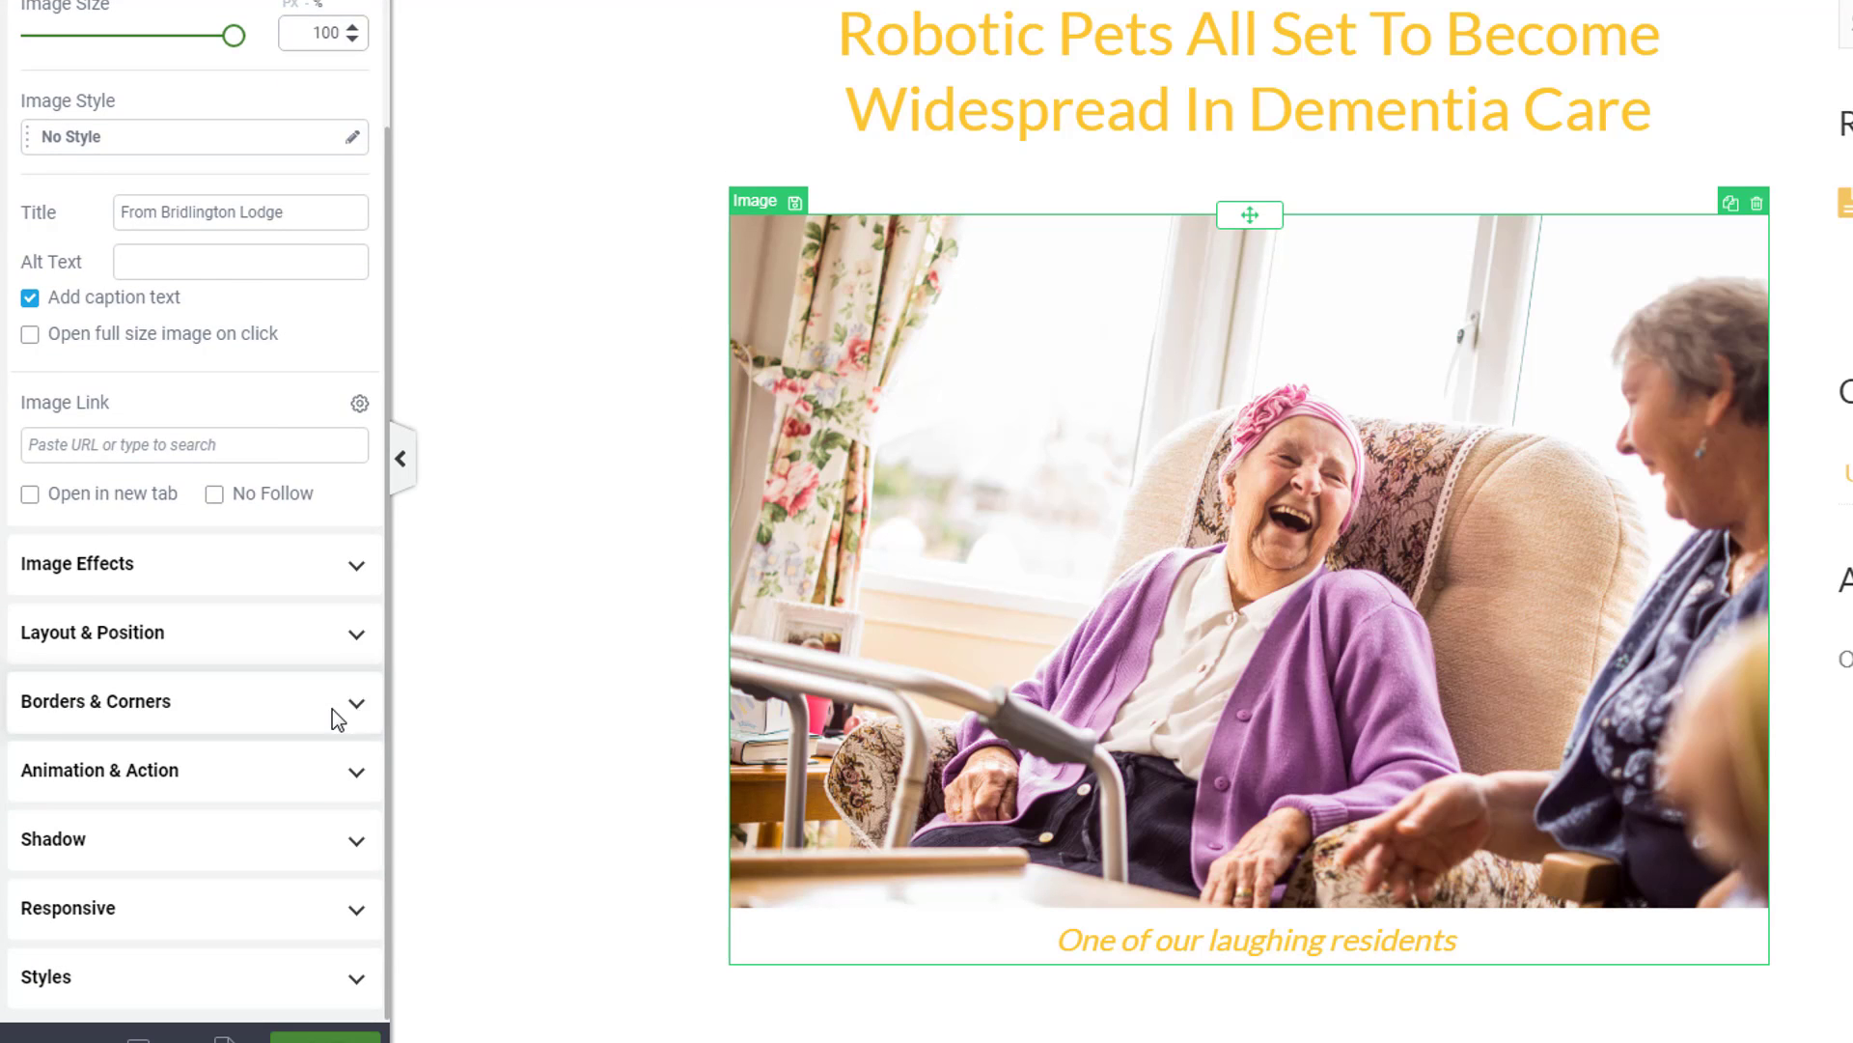
left_click(332, 719)
double_click(257, 296)
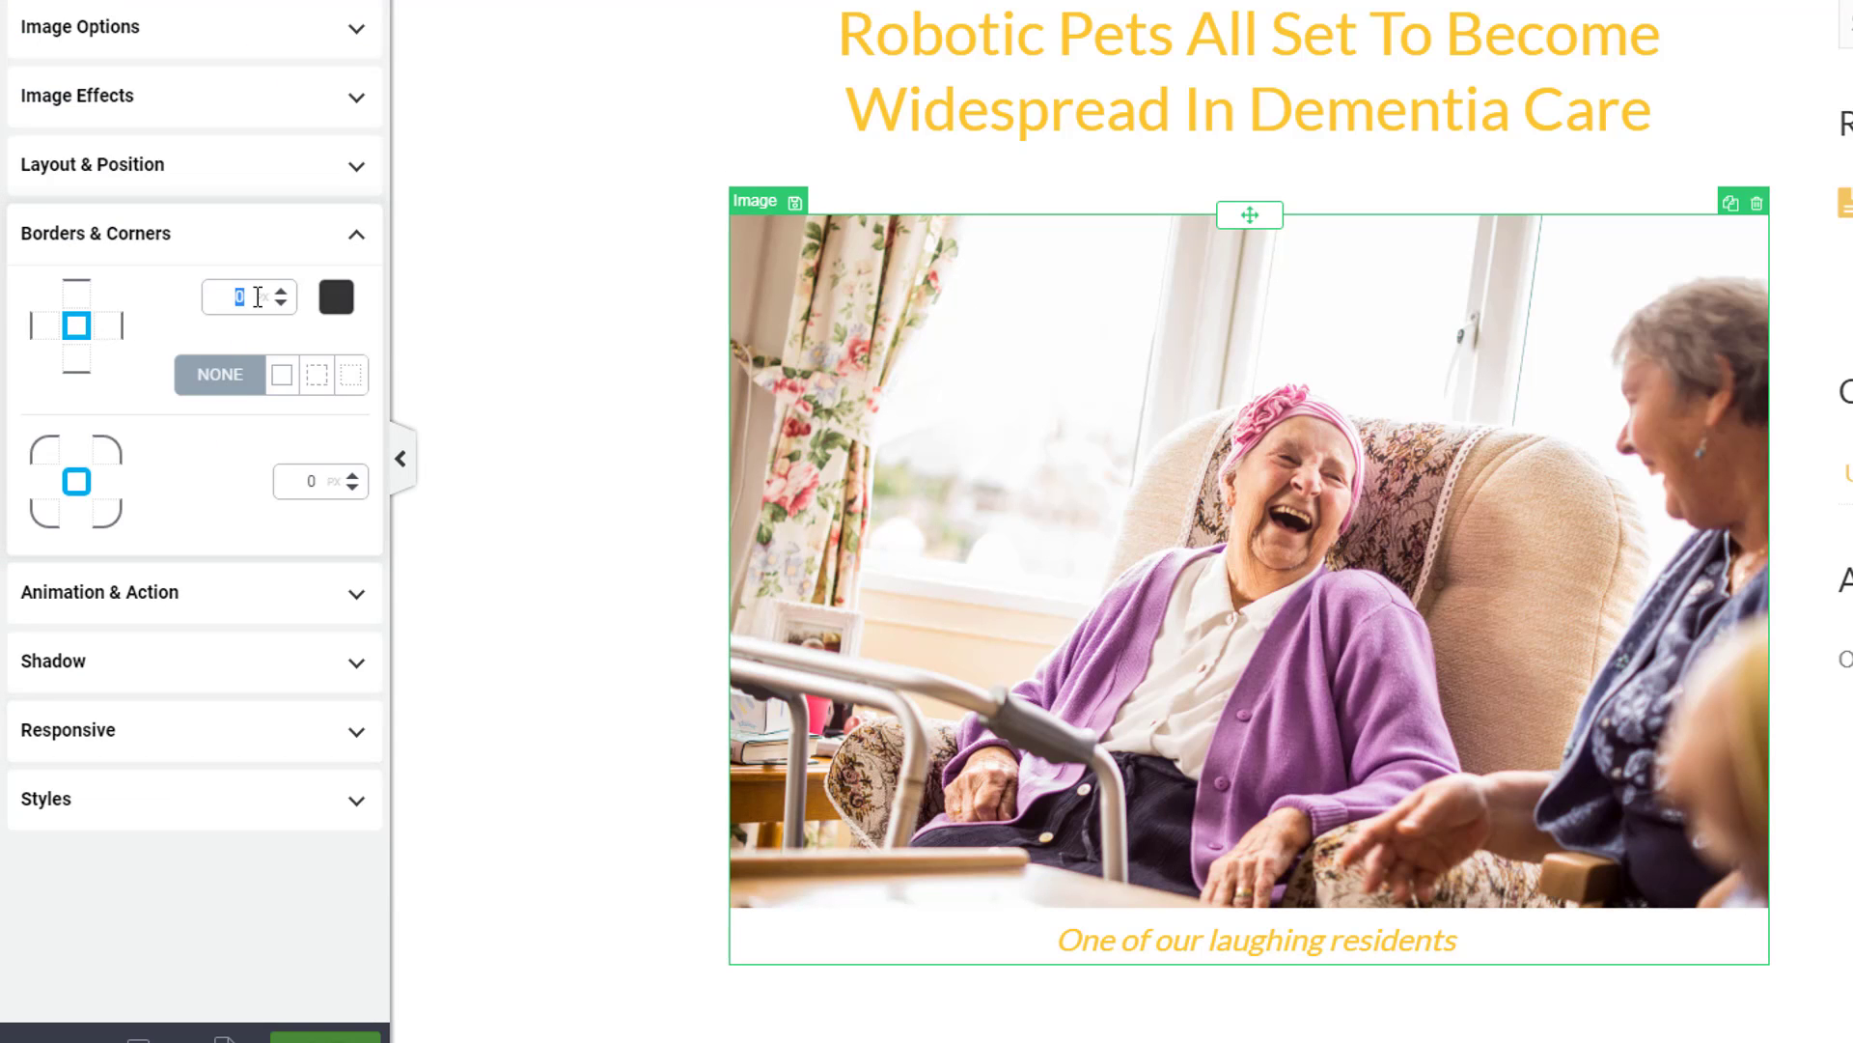
type("1")
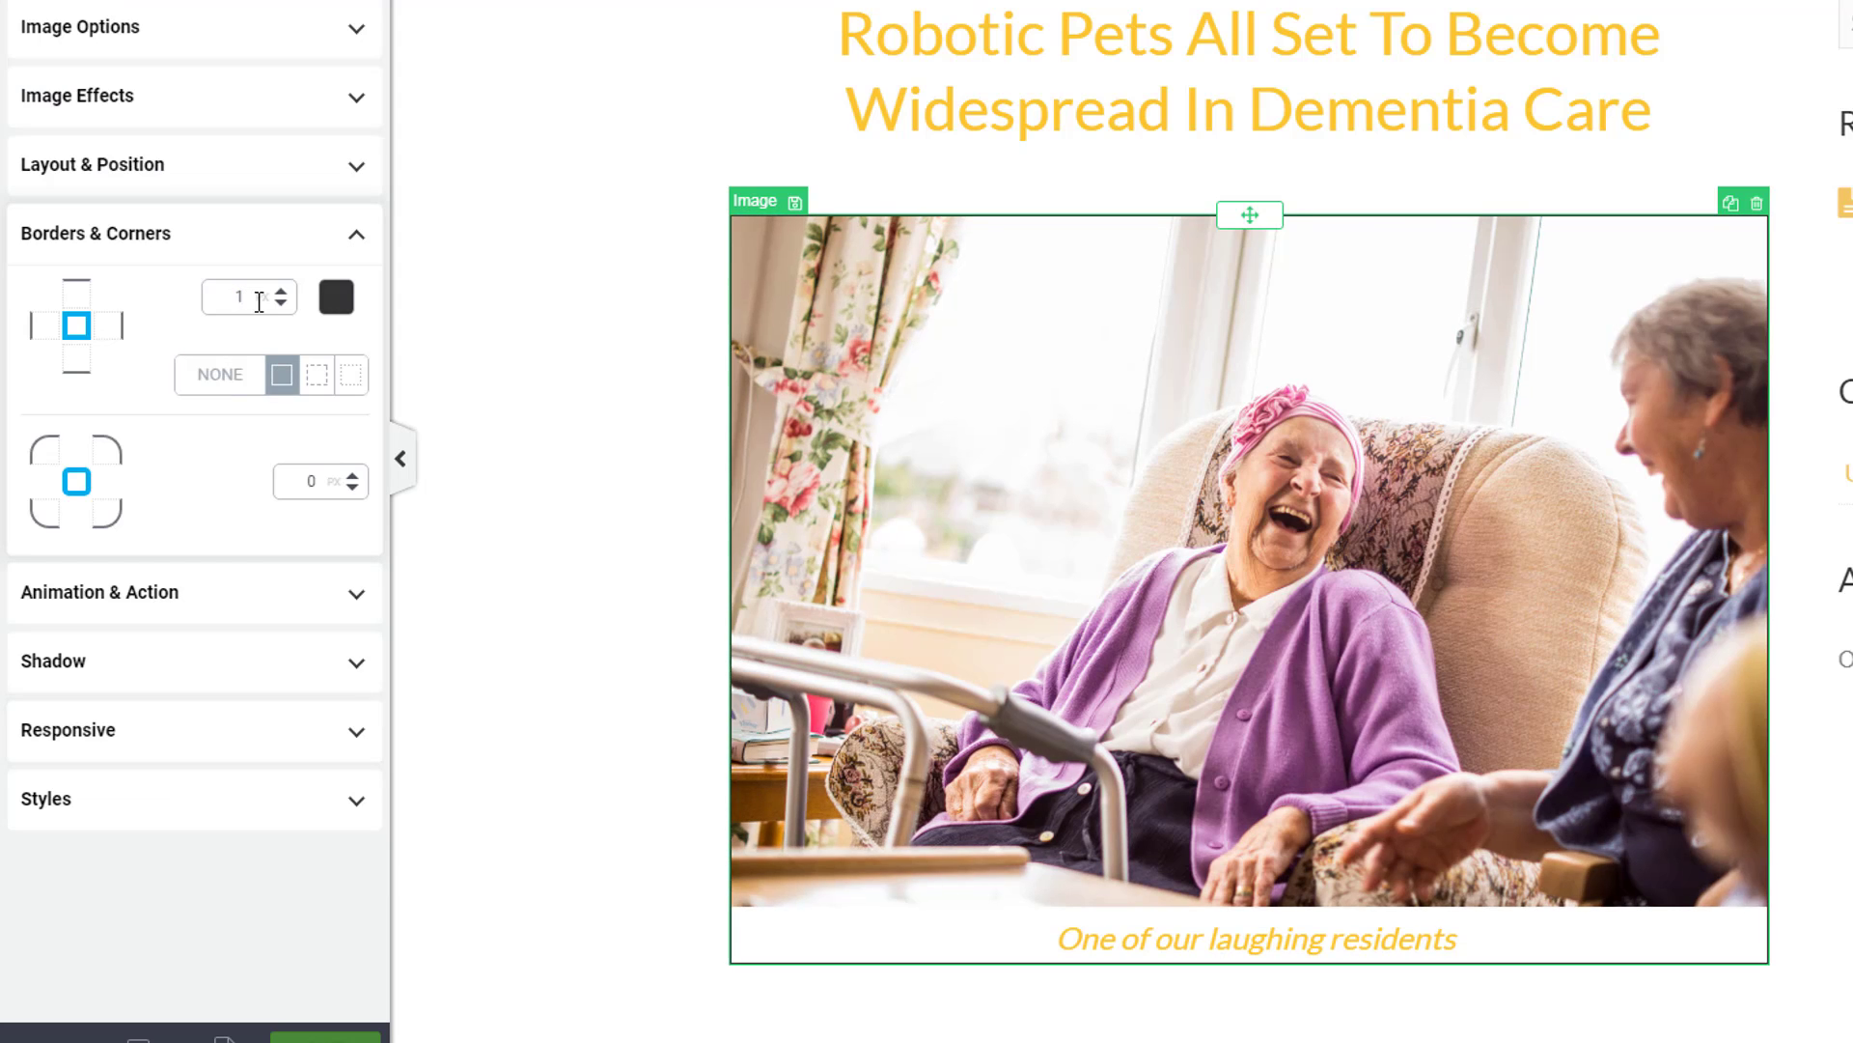
left_click(339, 299)
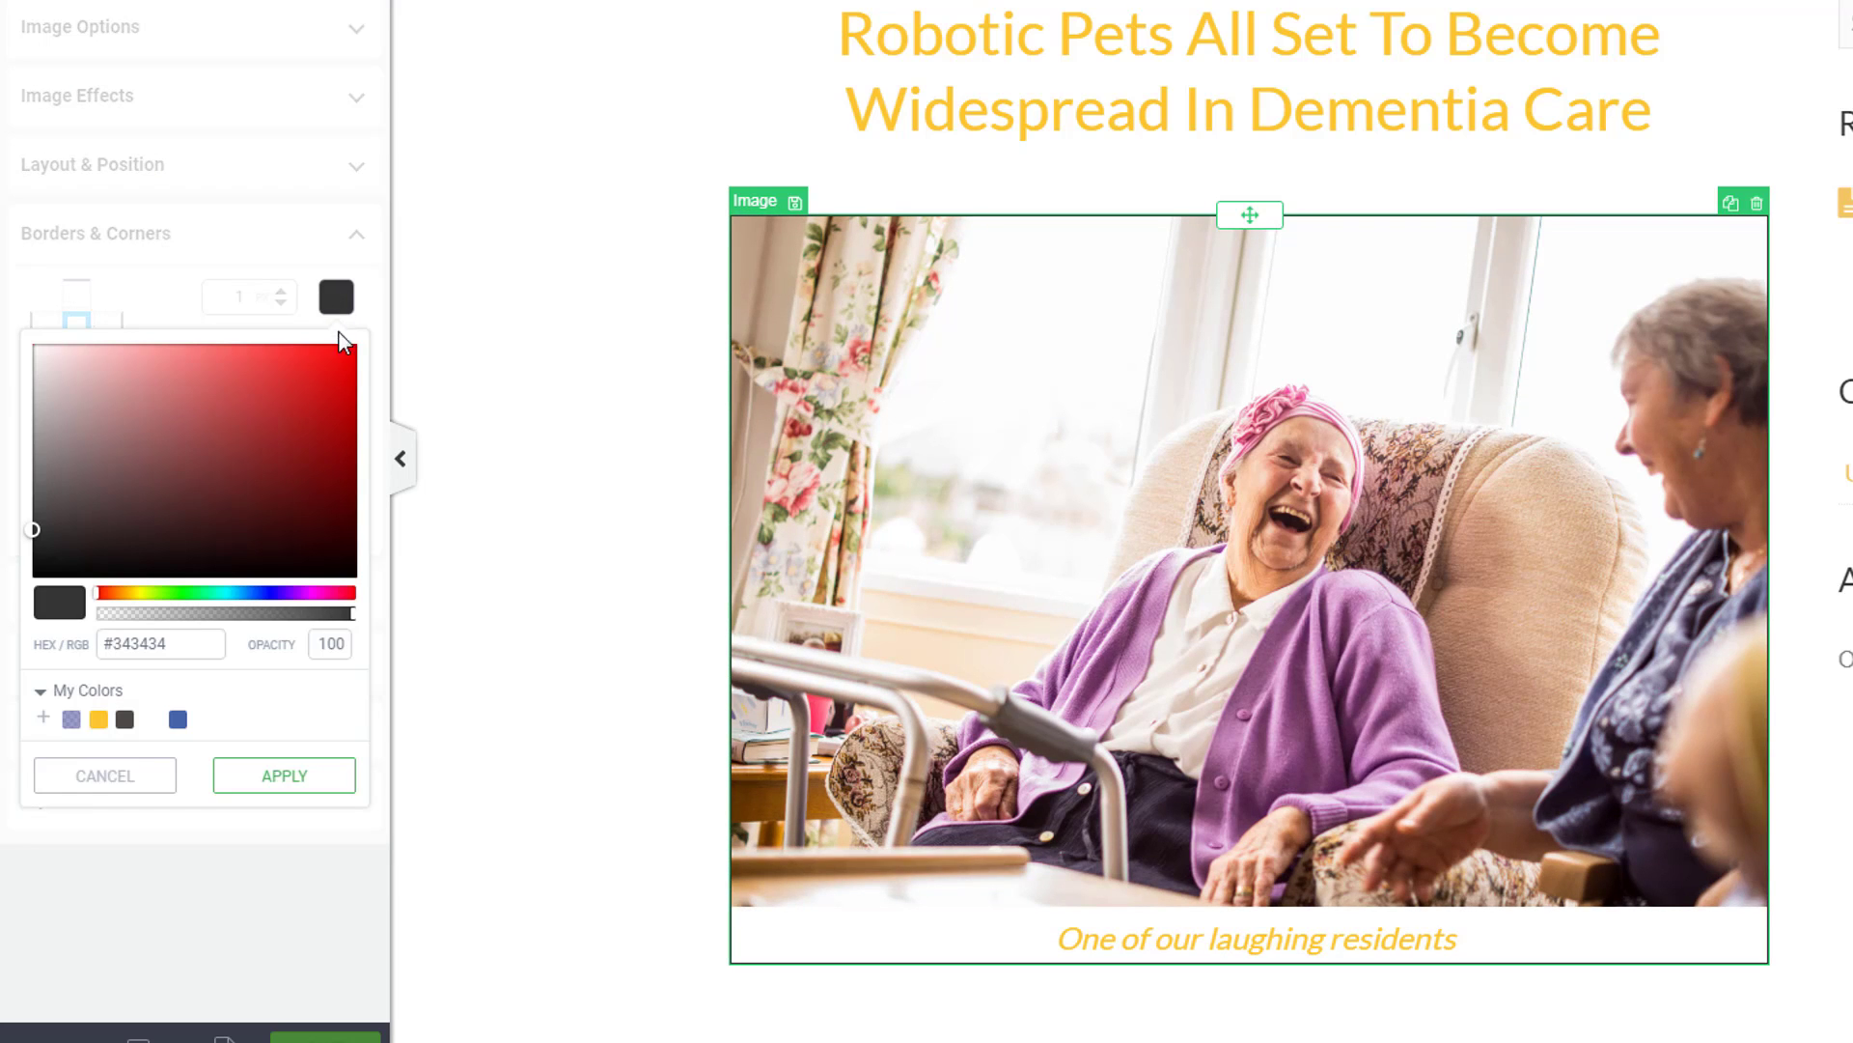
left_click(177, 719)
left_click(271, 838)
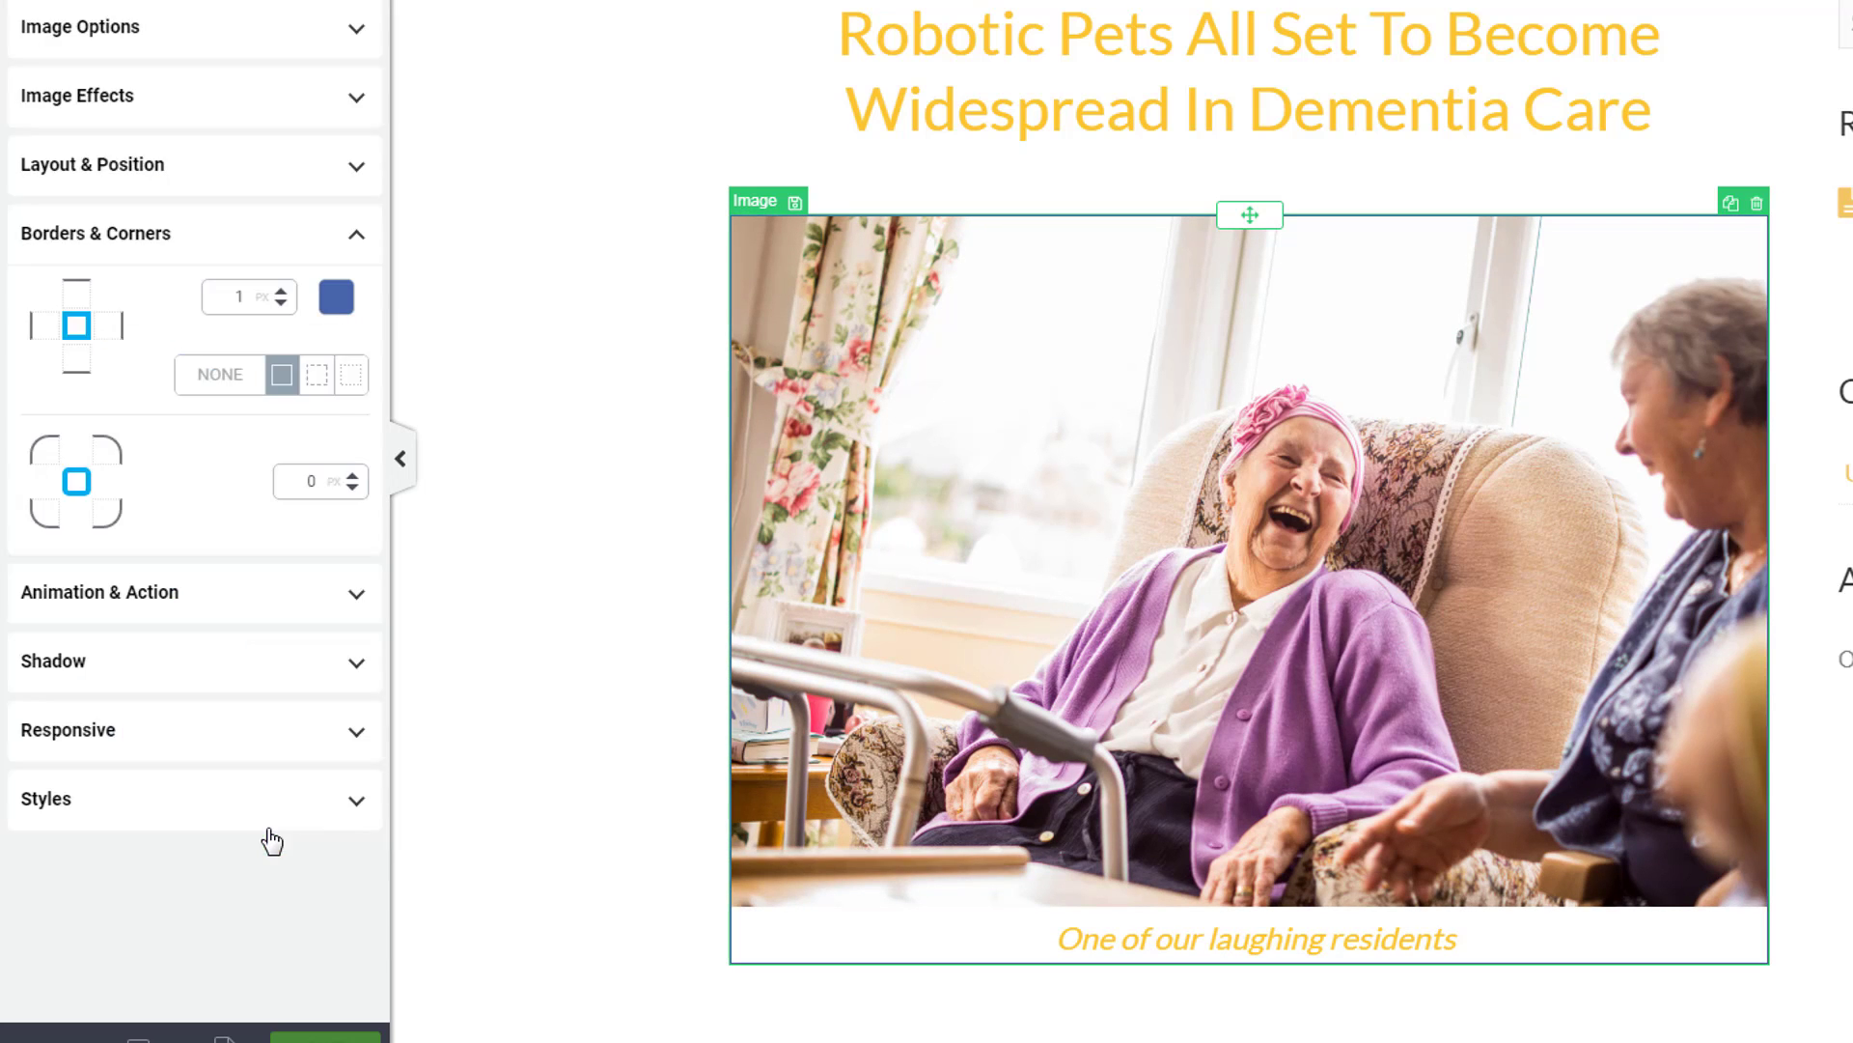
left_click(318, 1039)
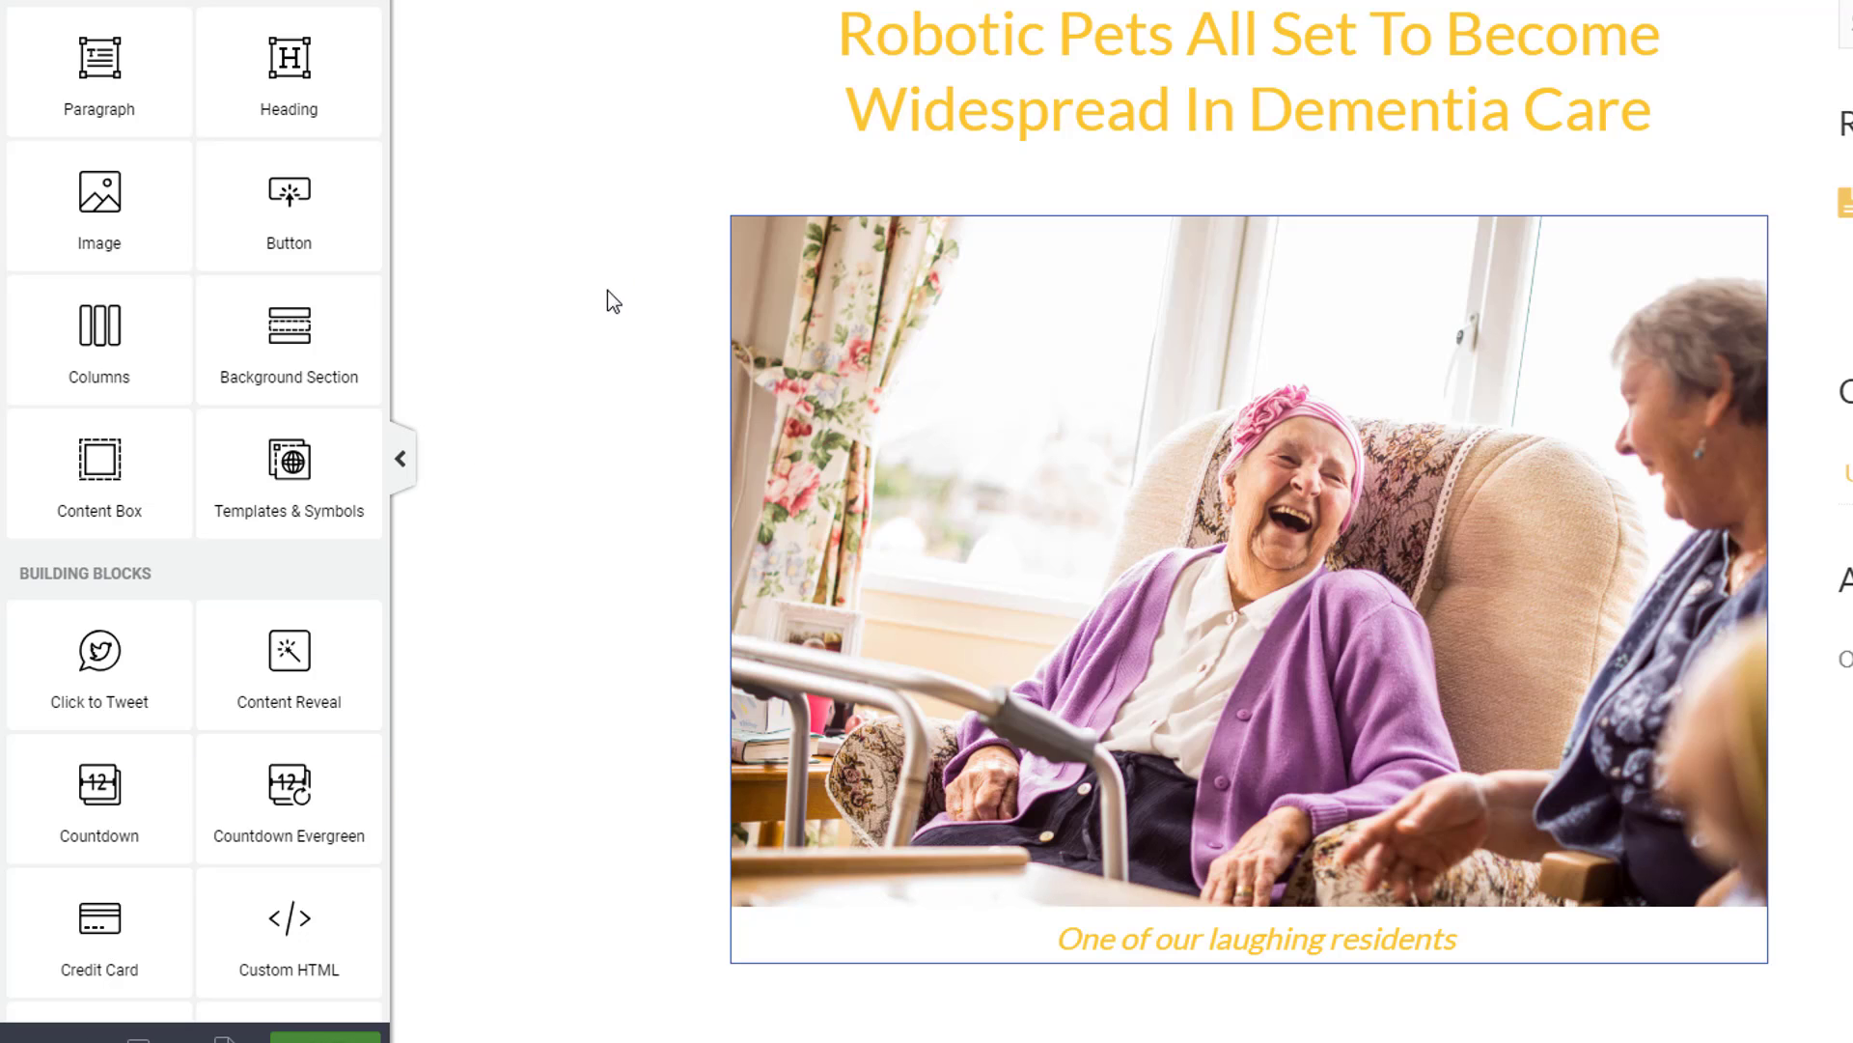
Step: Remove the border from the captioned photo by setting its border style to None
left_click(880, 369)
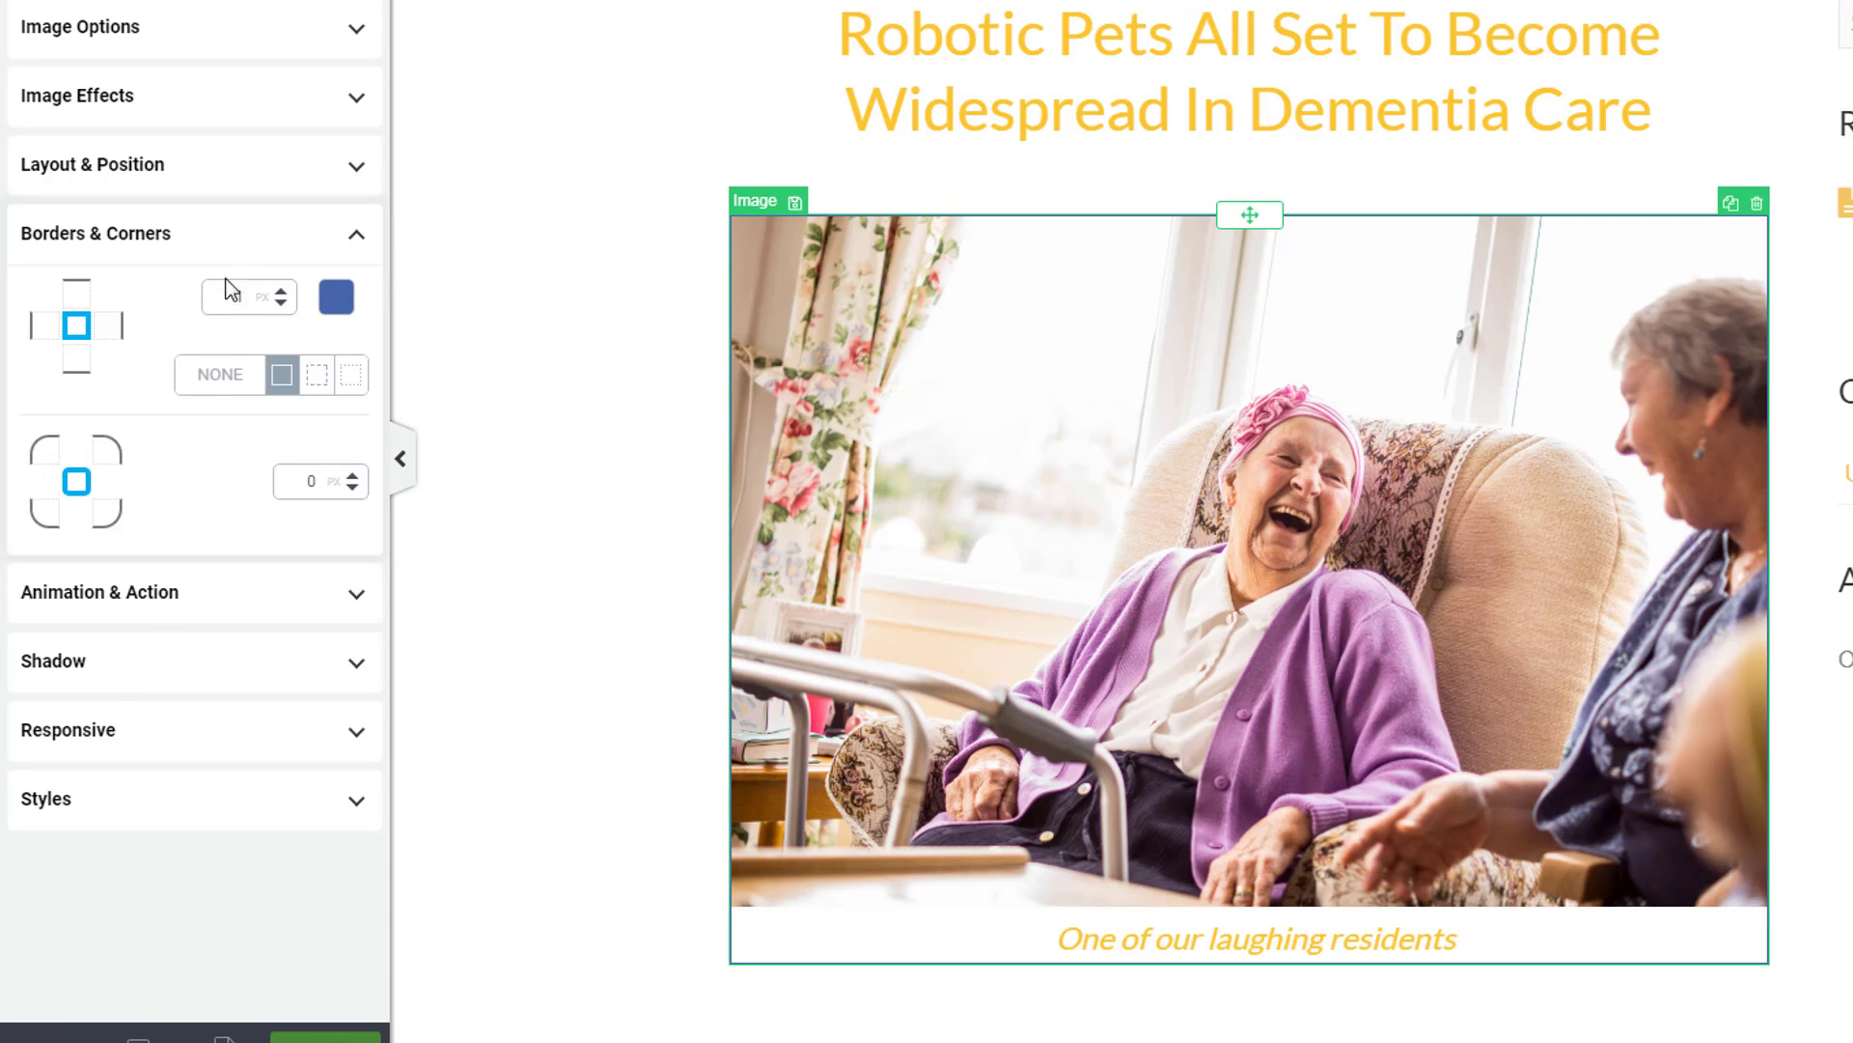
left_click(206, 385)
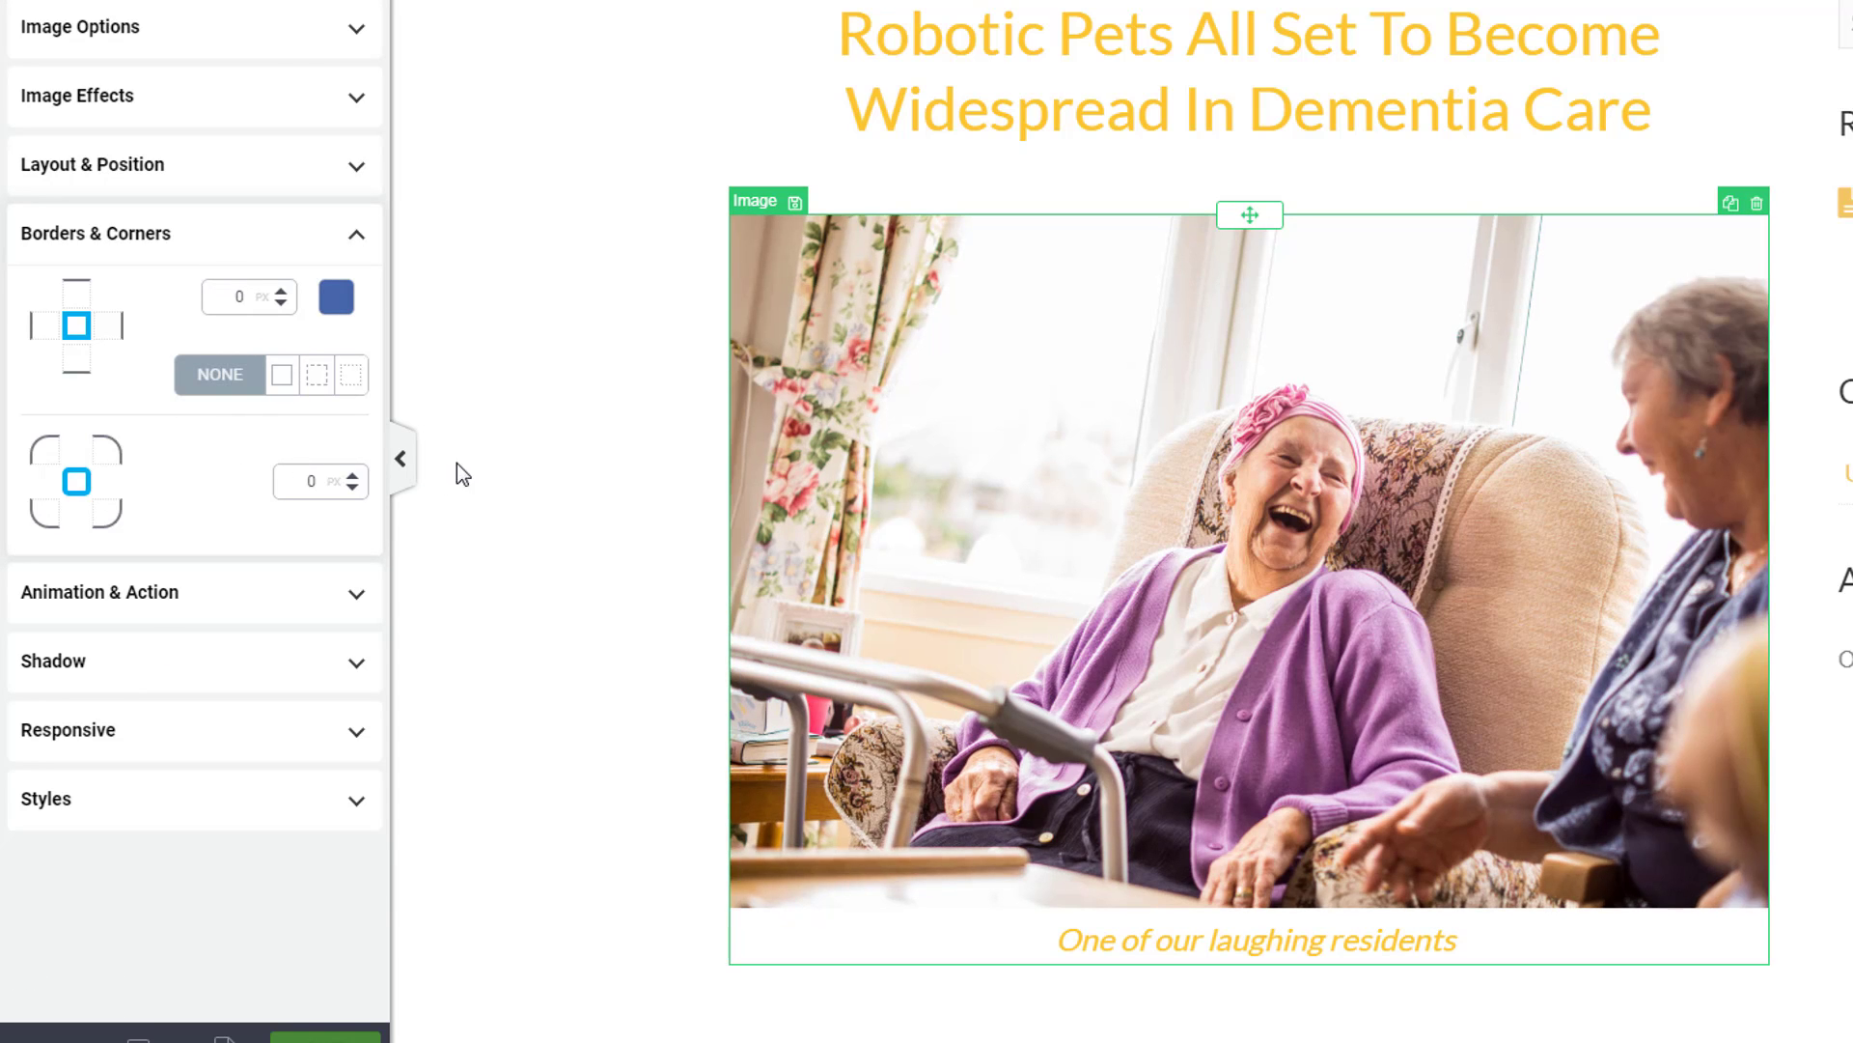
left_click(519, 558)
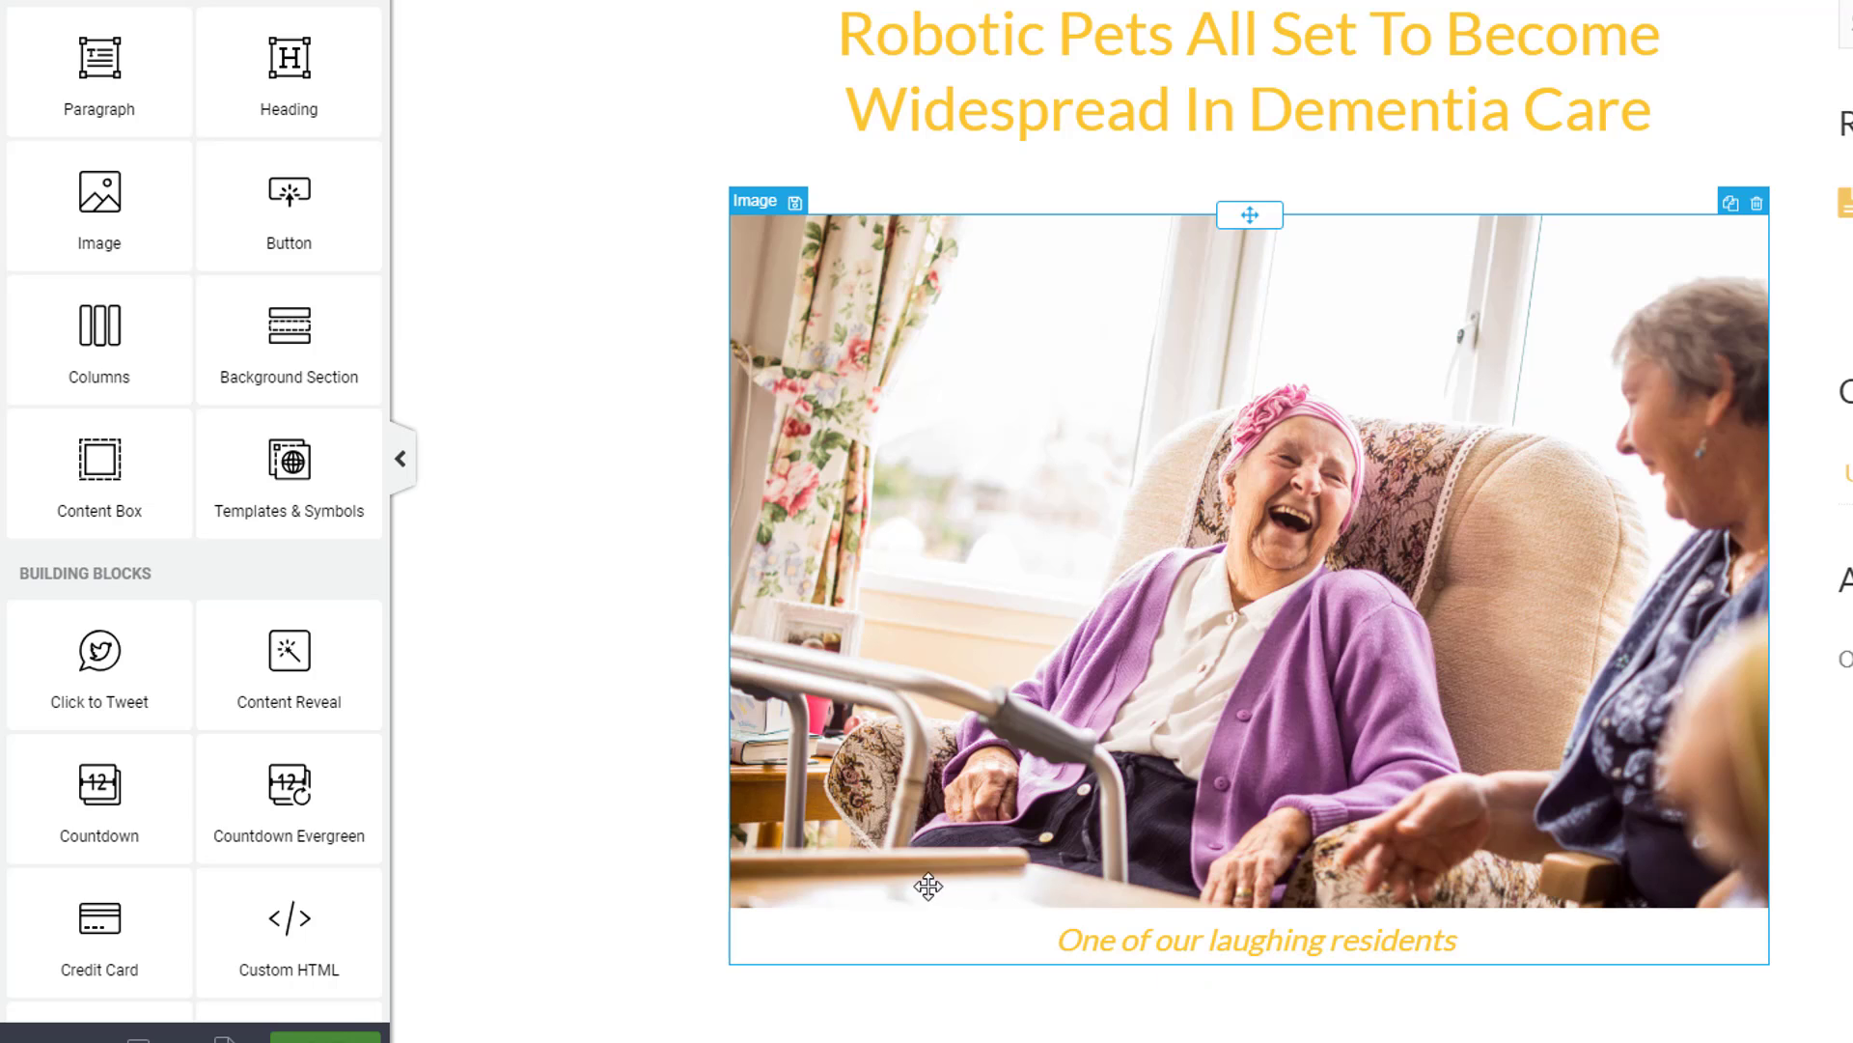
Step: Save the post and replace the photo with the media library picture of the pink flowers in a vase
left_click(938, 782)
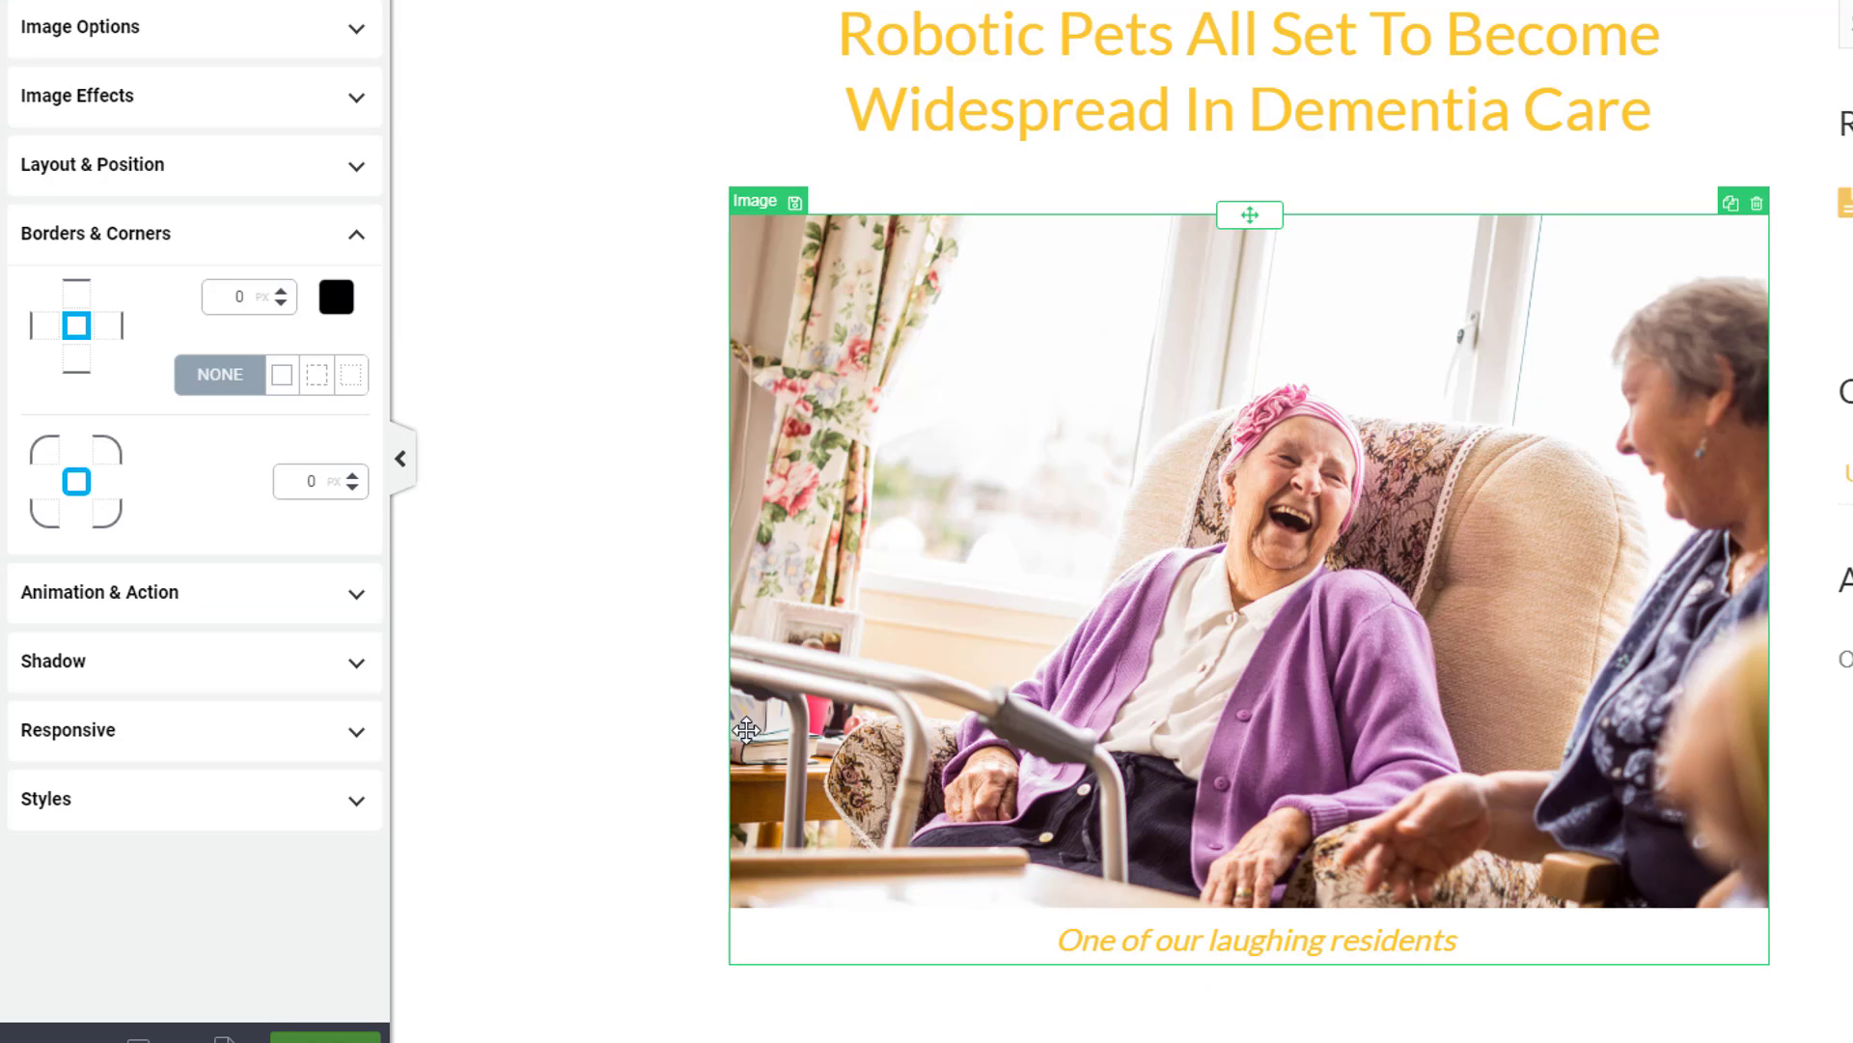
left_click(66, 29)
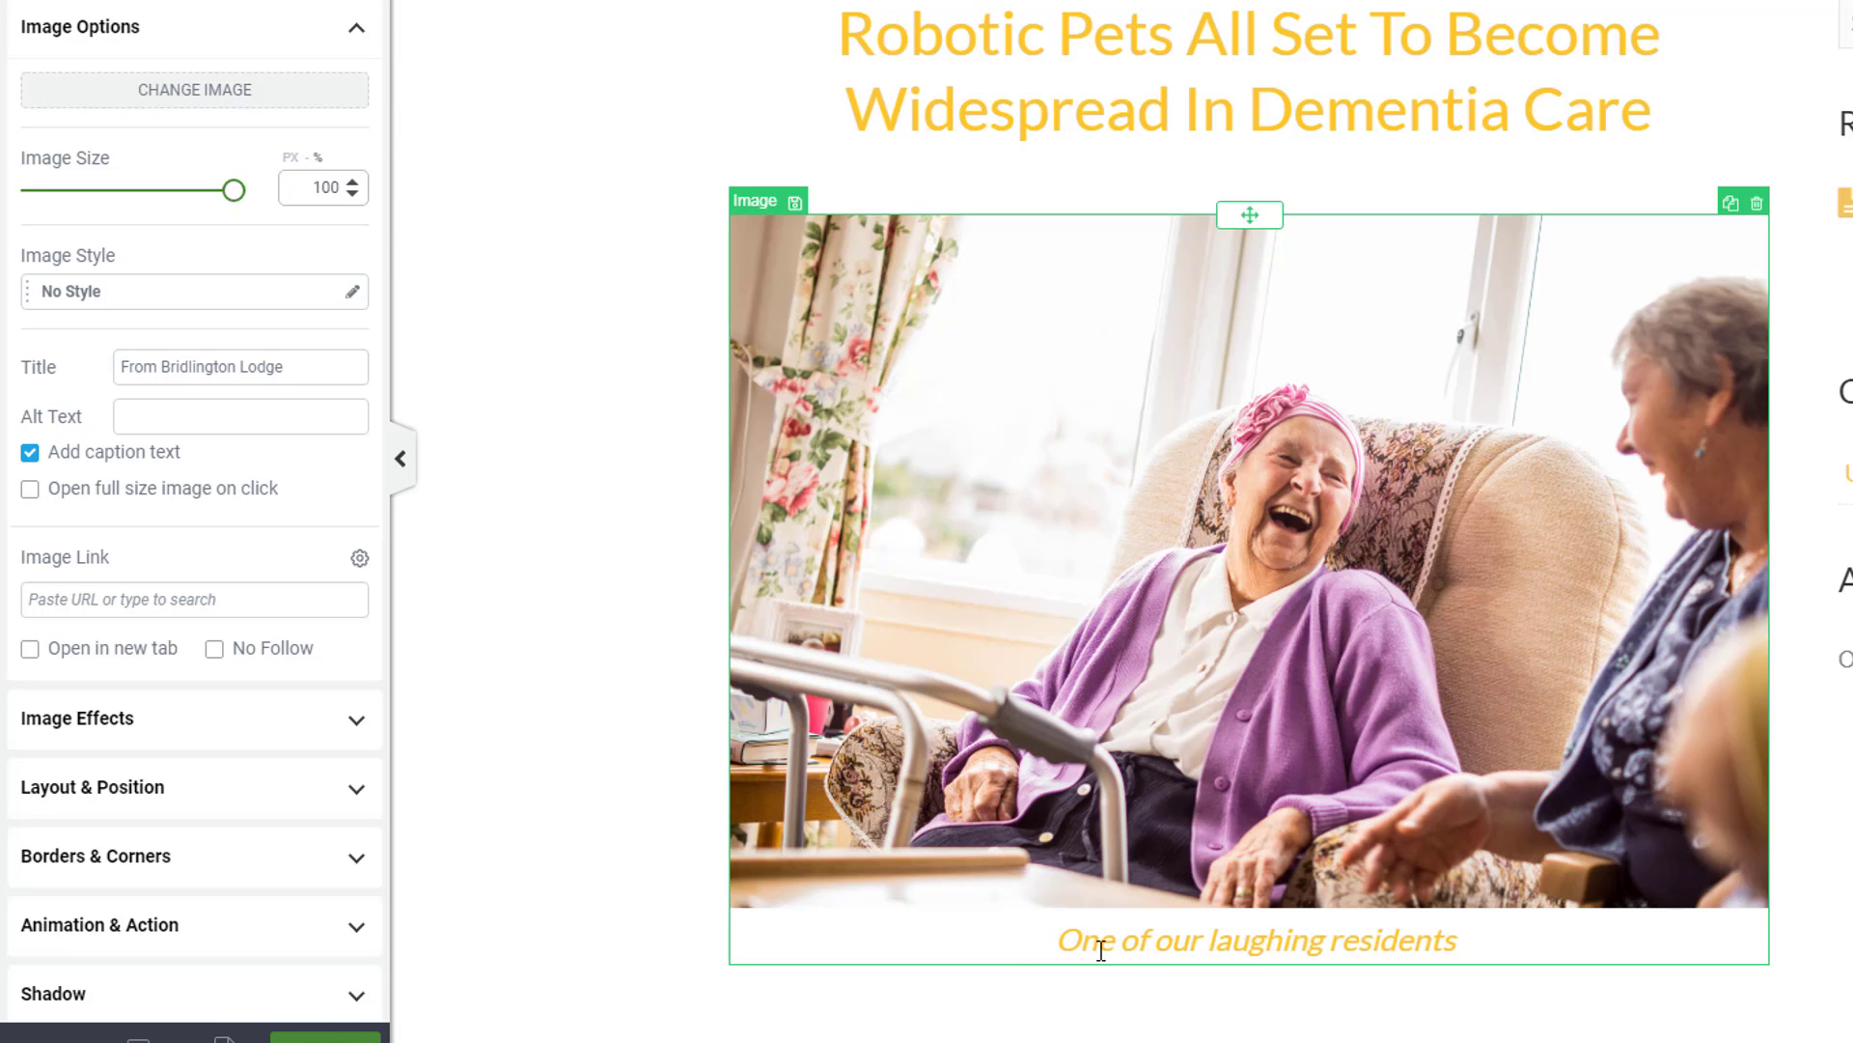
left_click(328, 1035)
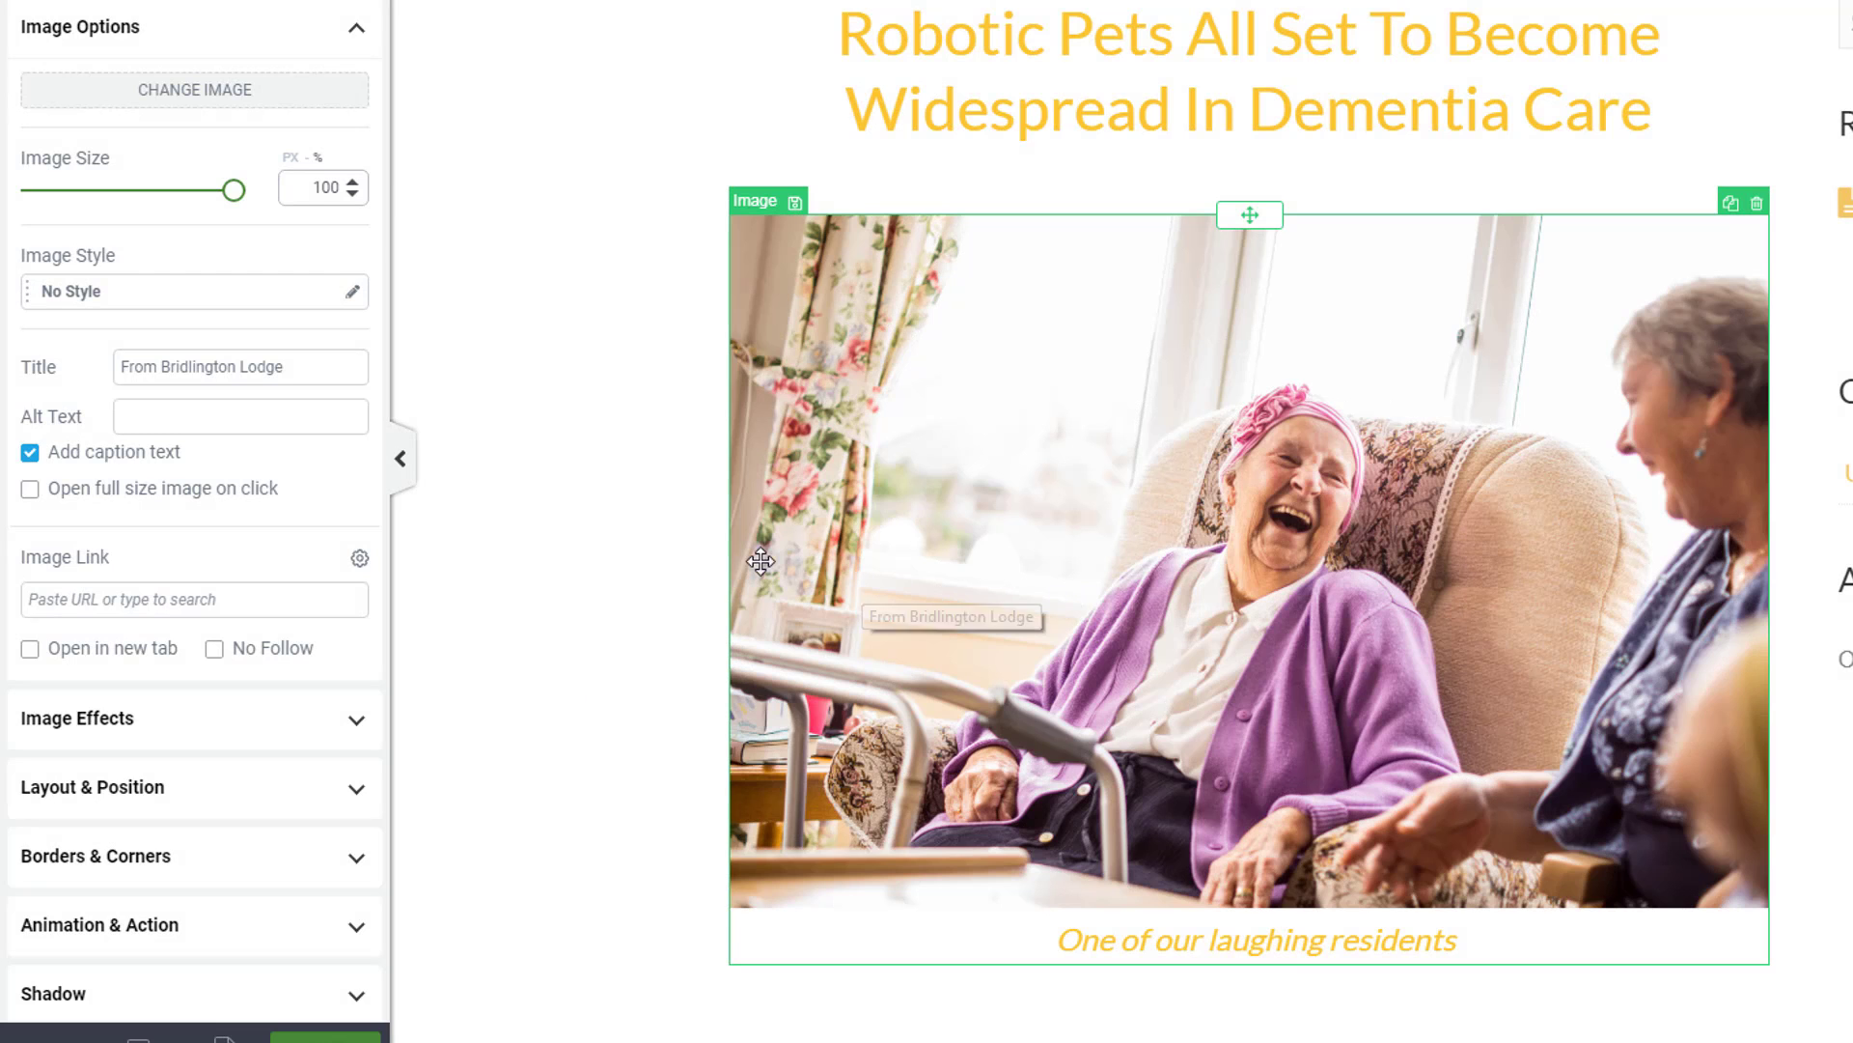
left_click(205, 85)
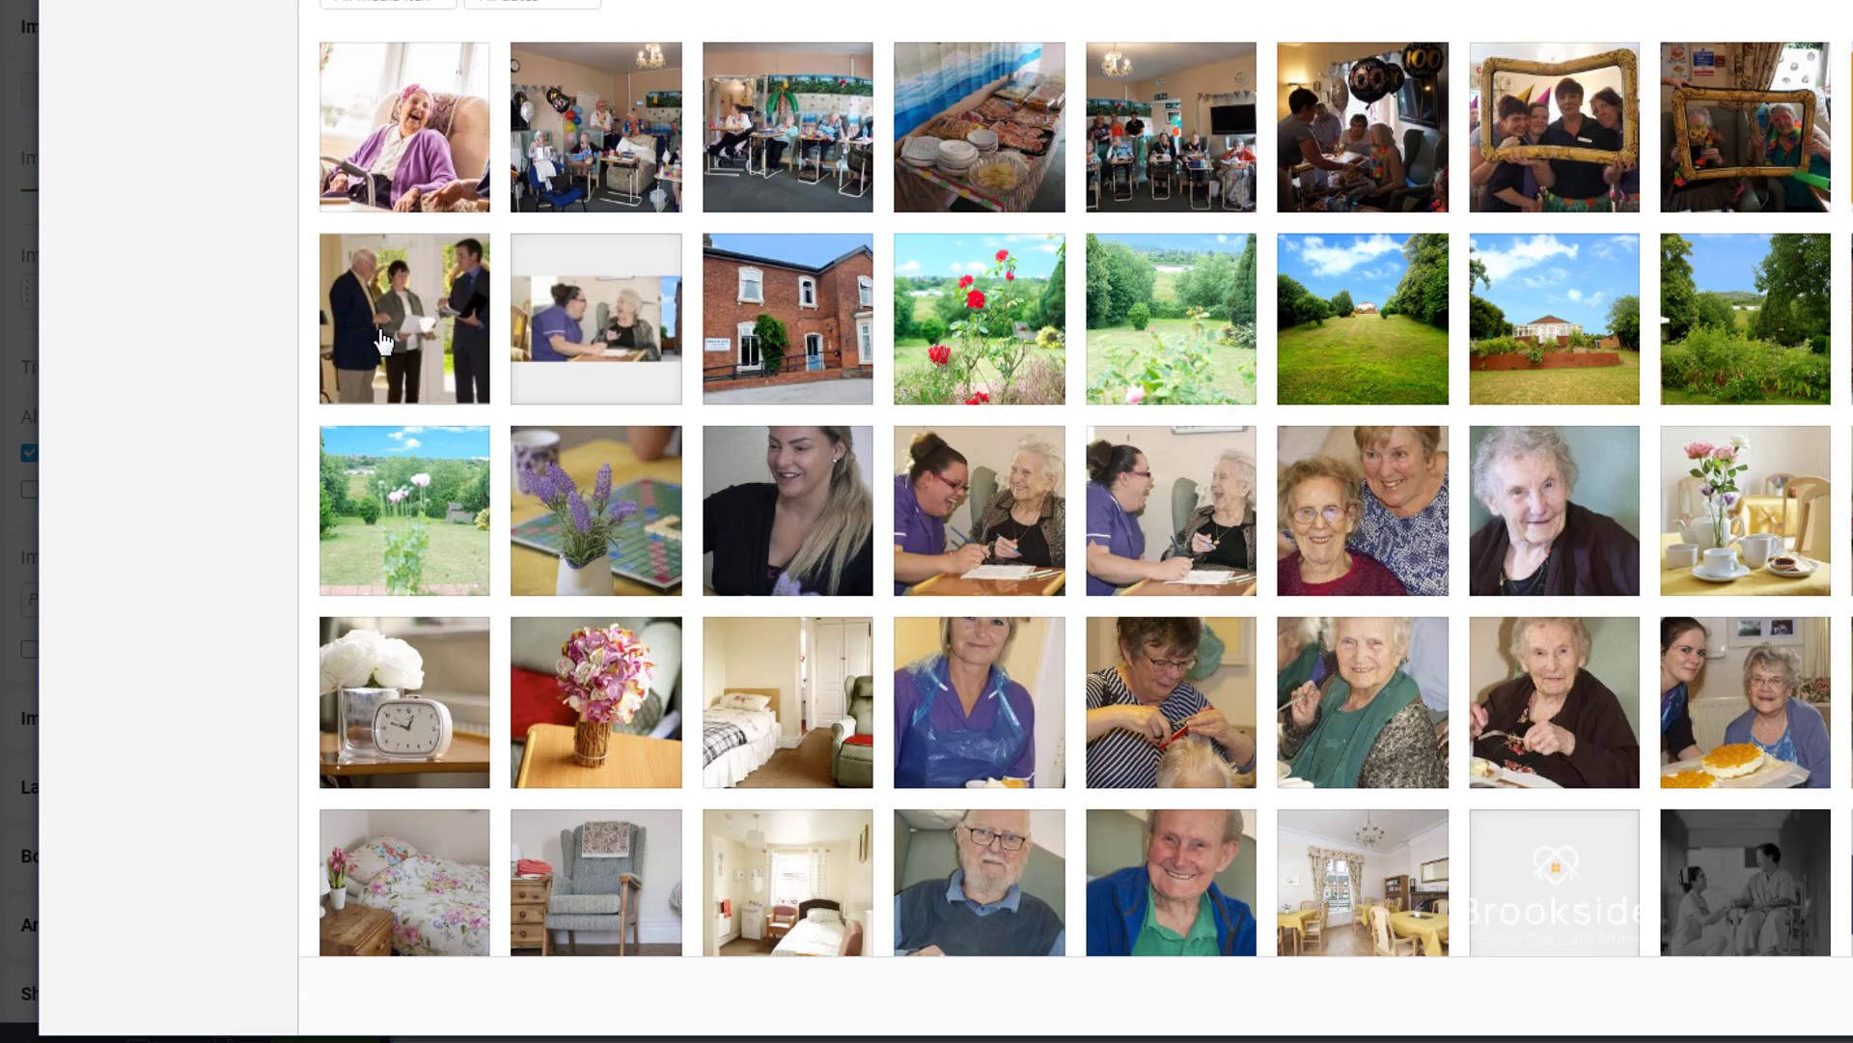
left_click(632, 702)
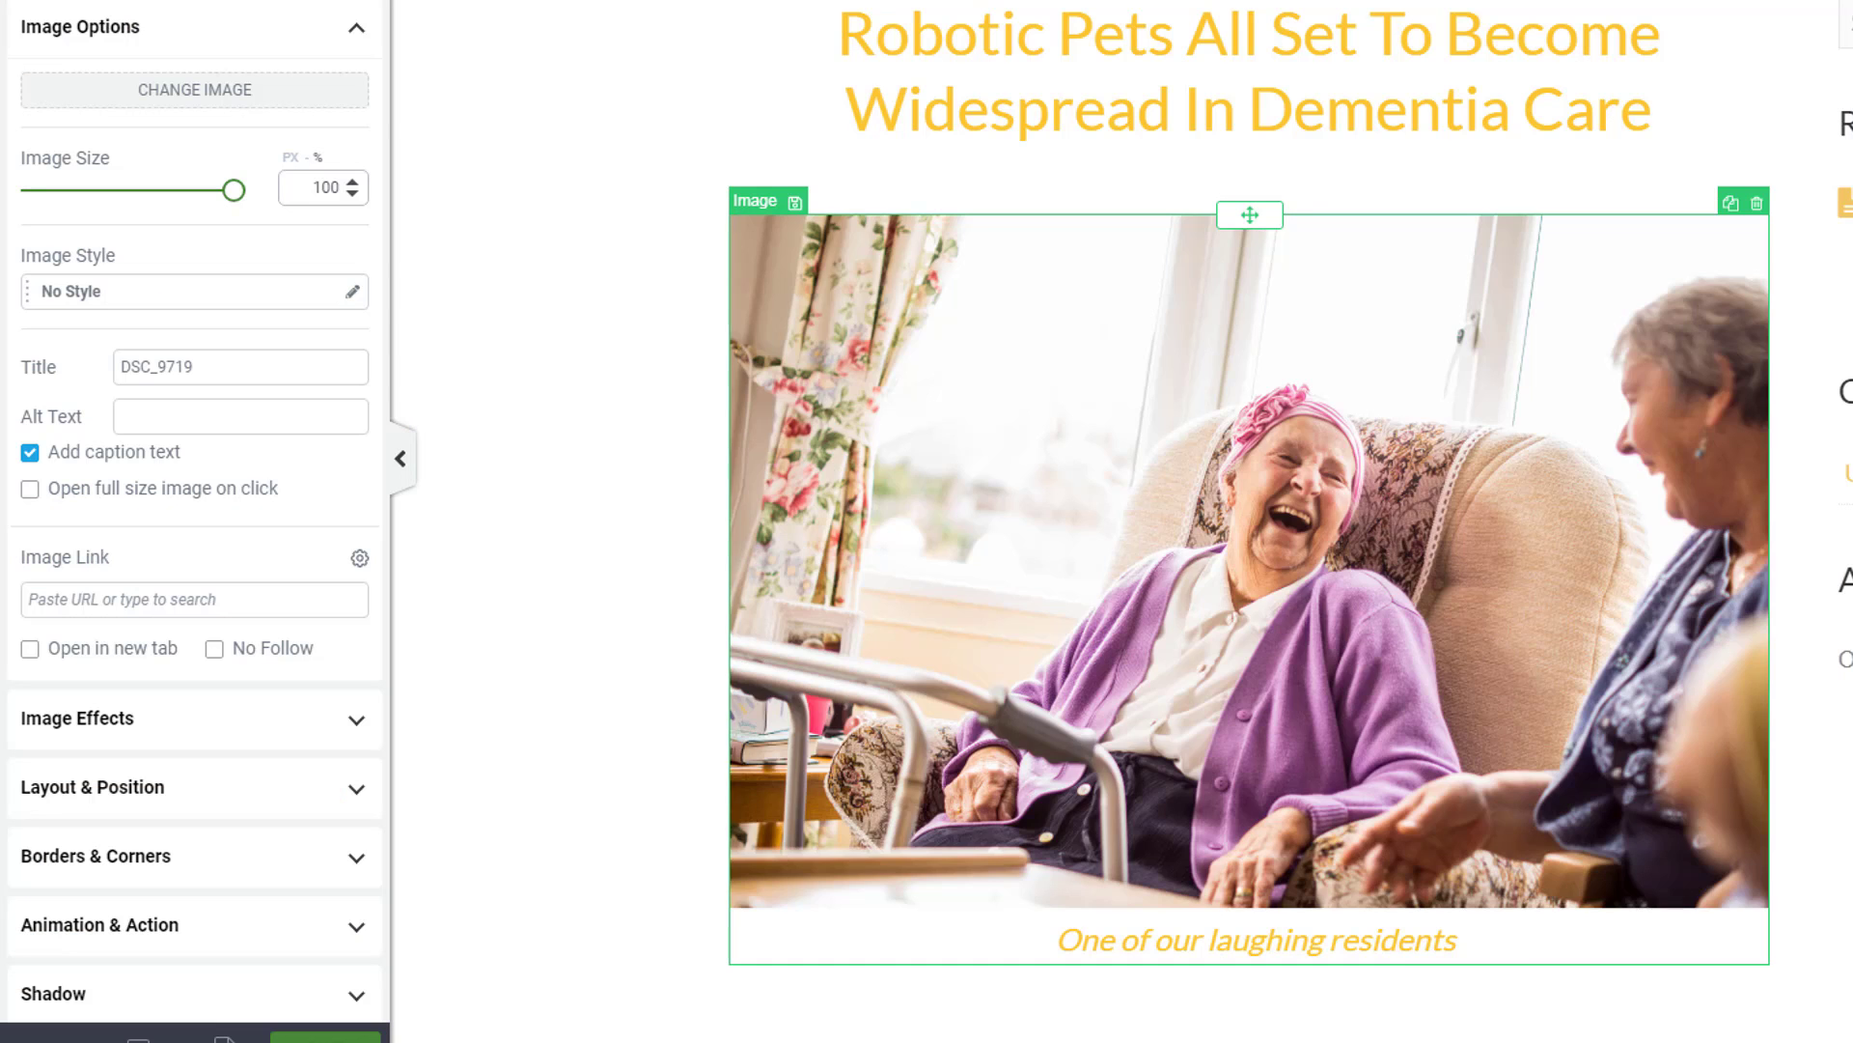
Step: Reduce the flower picture's image size to 55% and save the post
scroll(627, 495, "down", 12)
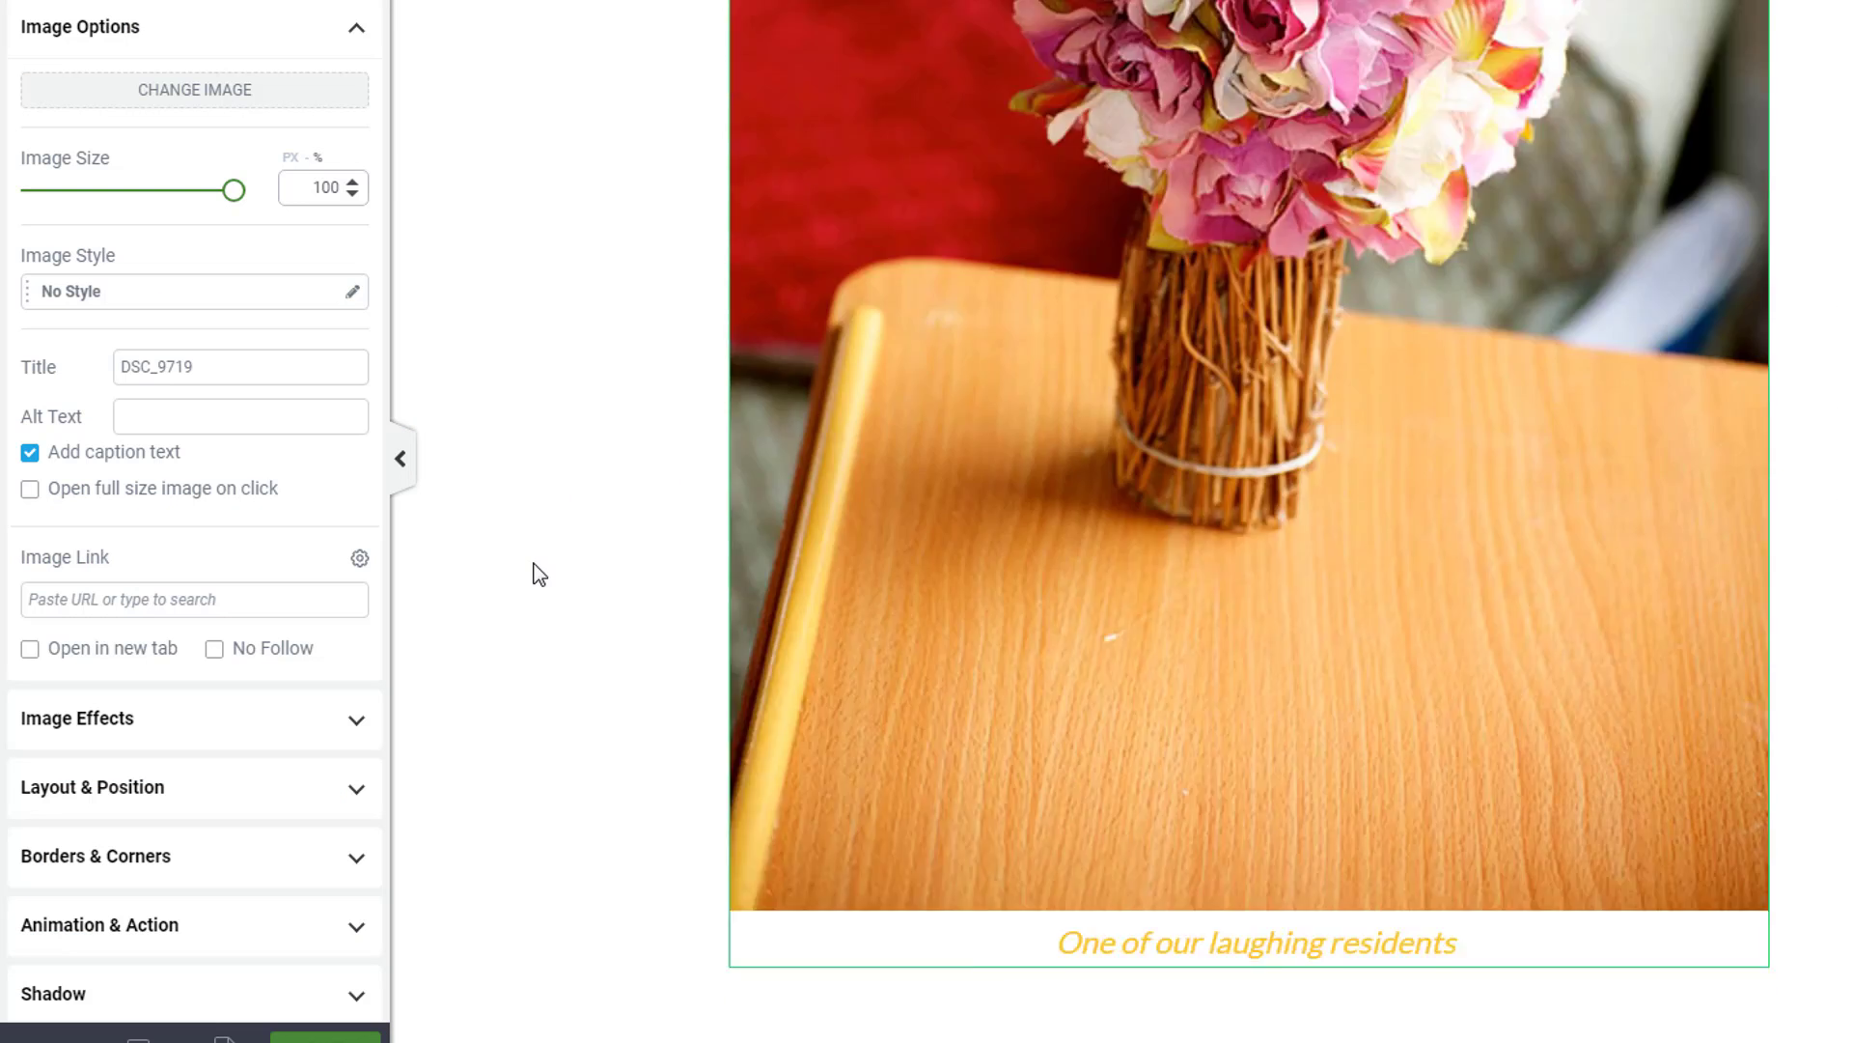
scroll(540, 574, "up", 8)
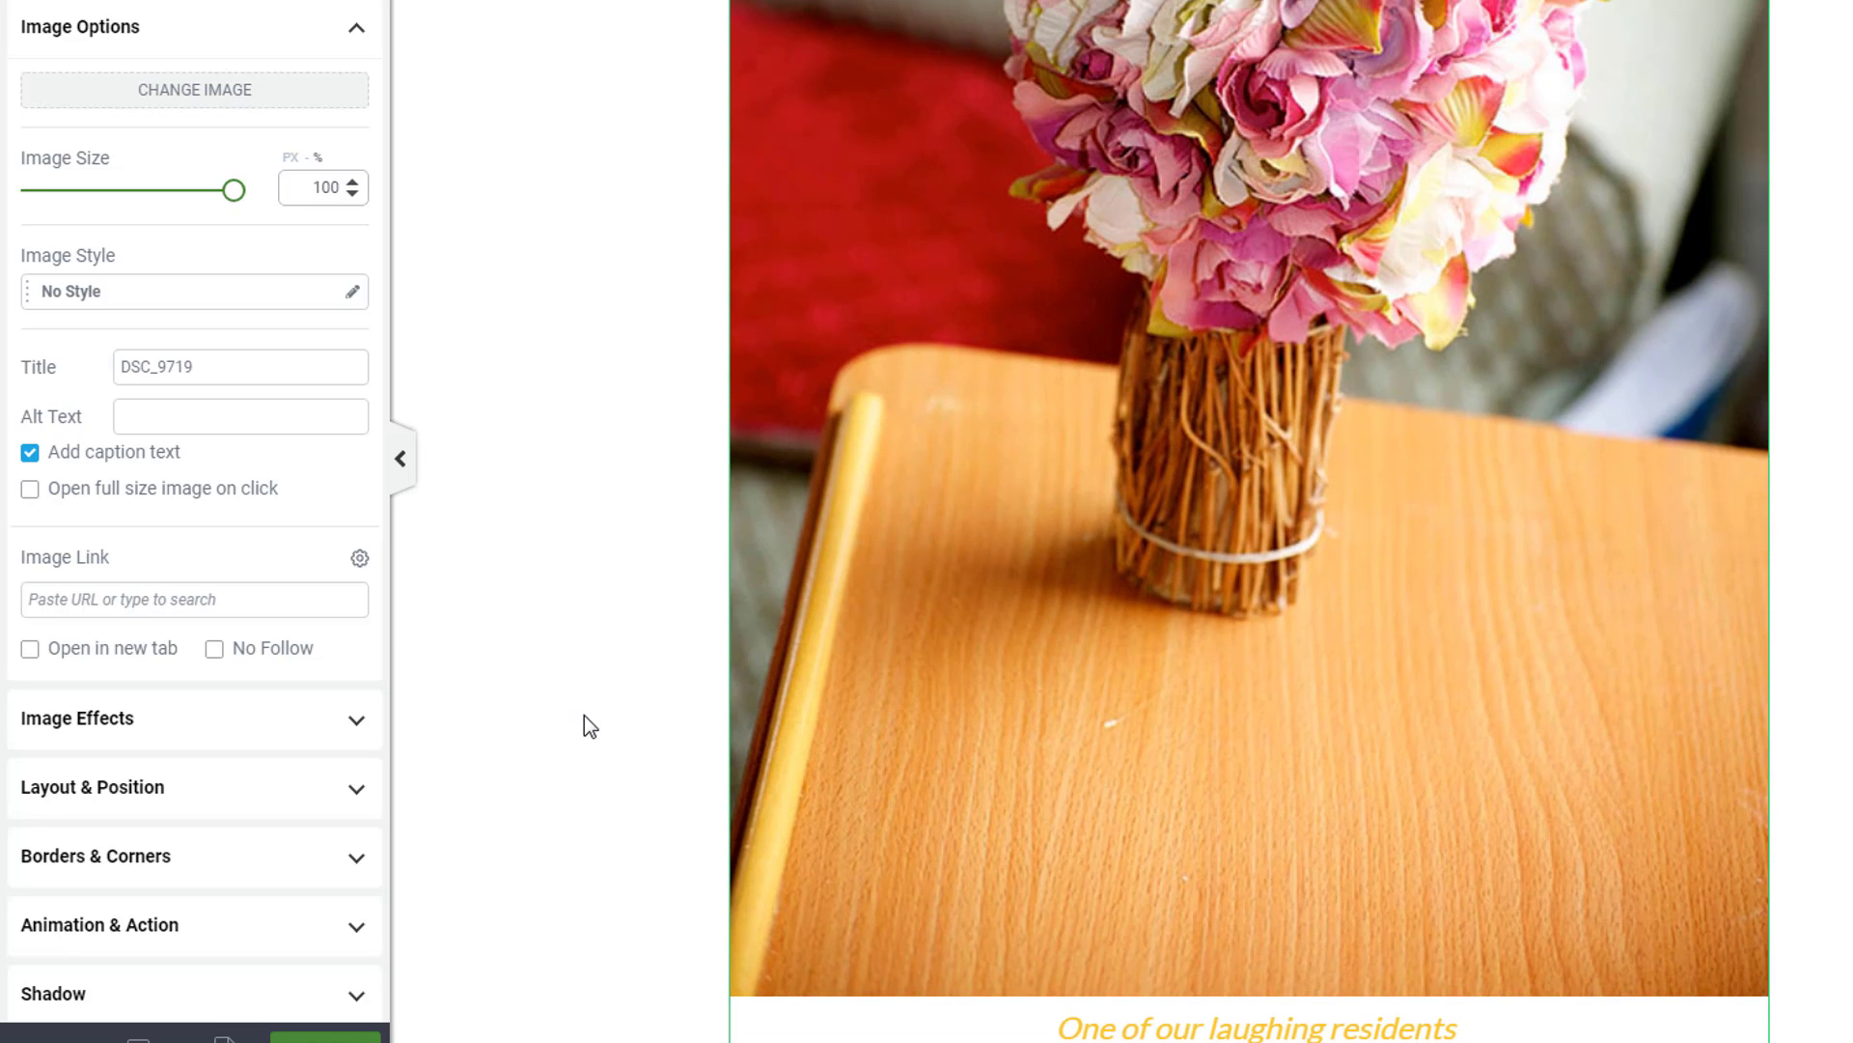
scroll(595, 692, "down", 1)
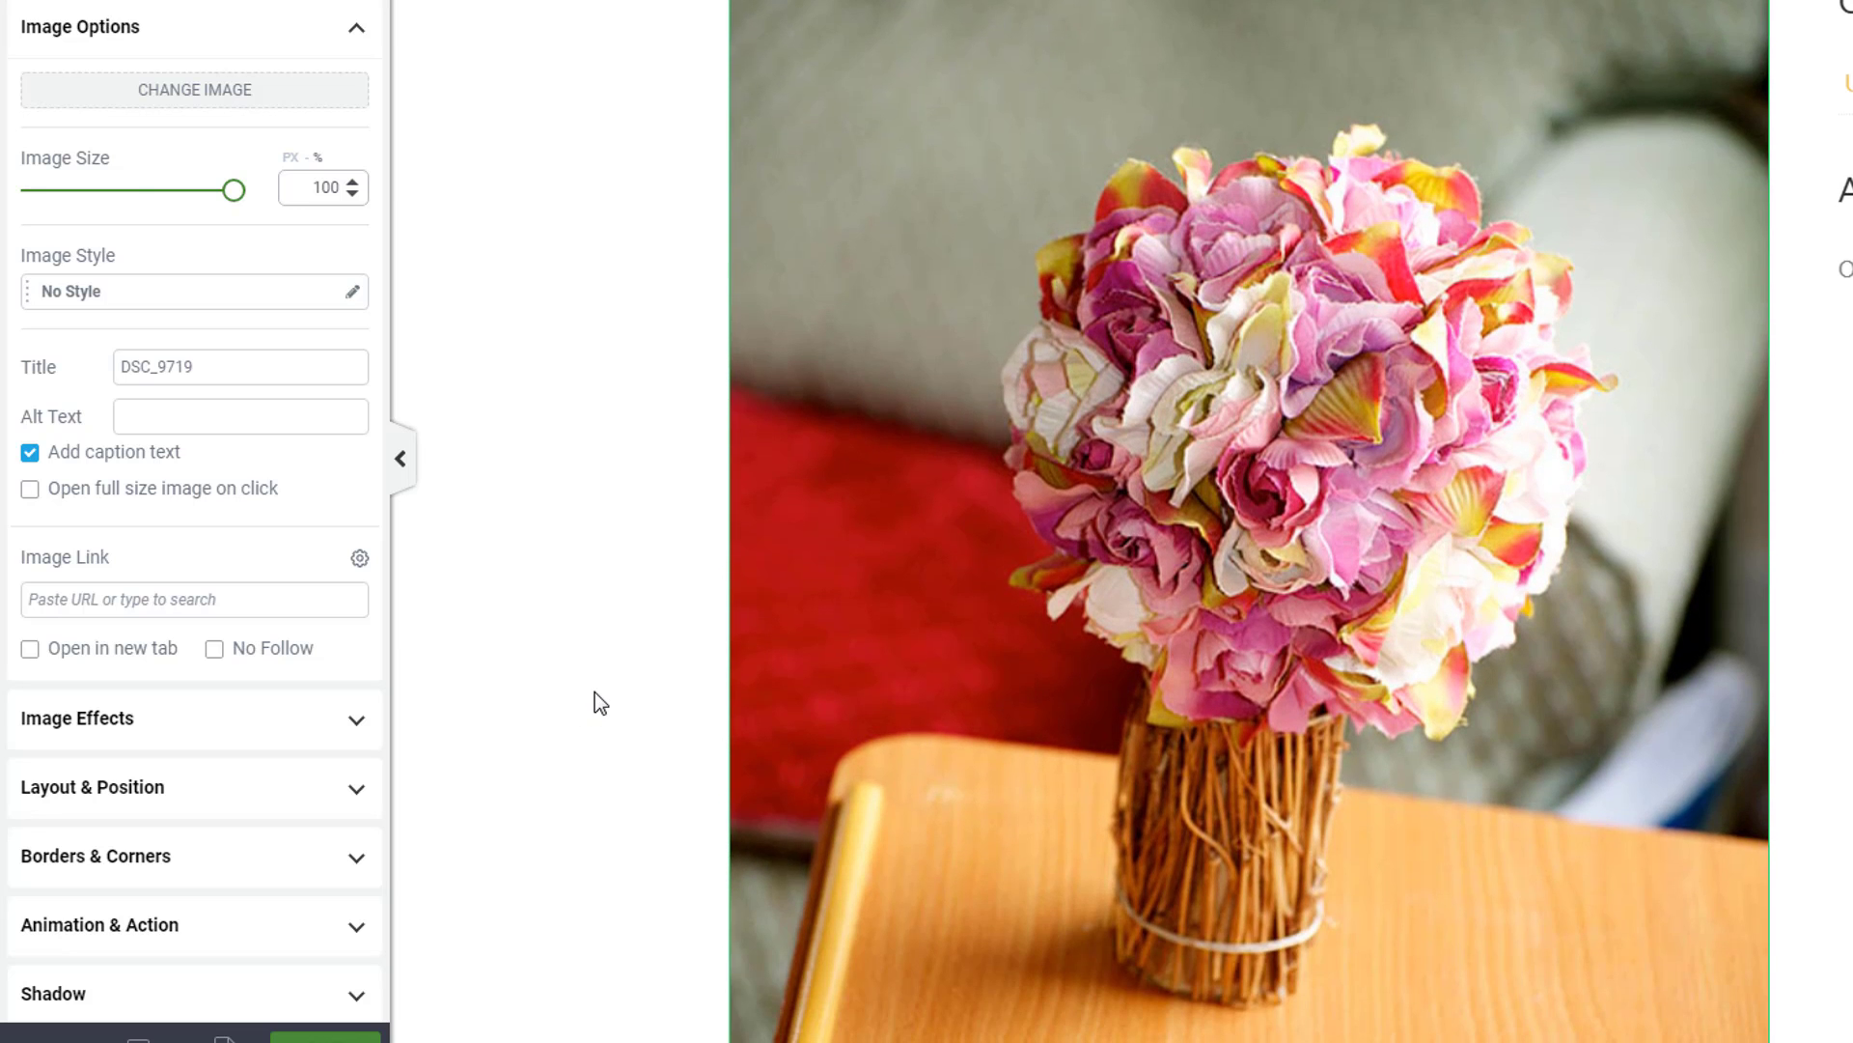
left_click_drag(232, 190, 145, 196)
left_click(311, 1033)
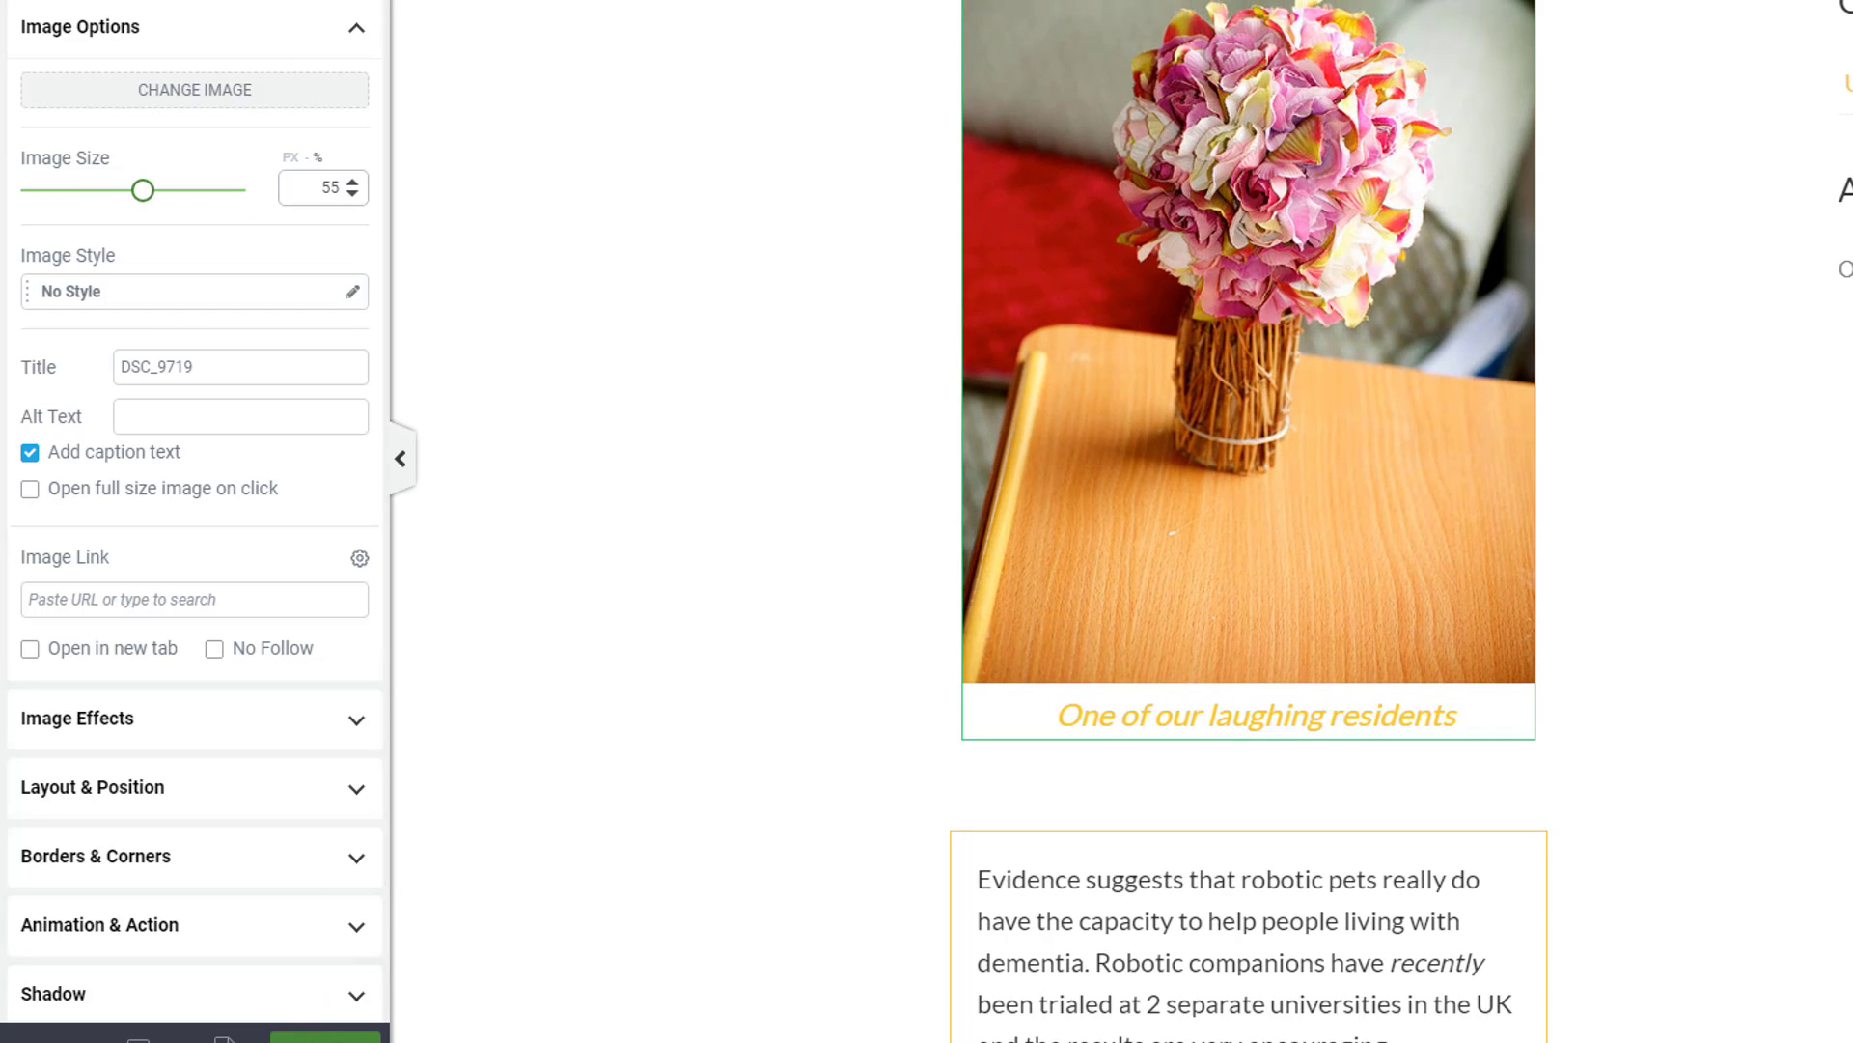
Step: Deselect the flower picture and open a preview of the blog post
scroll(749, 827, "up", 7)
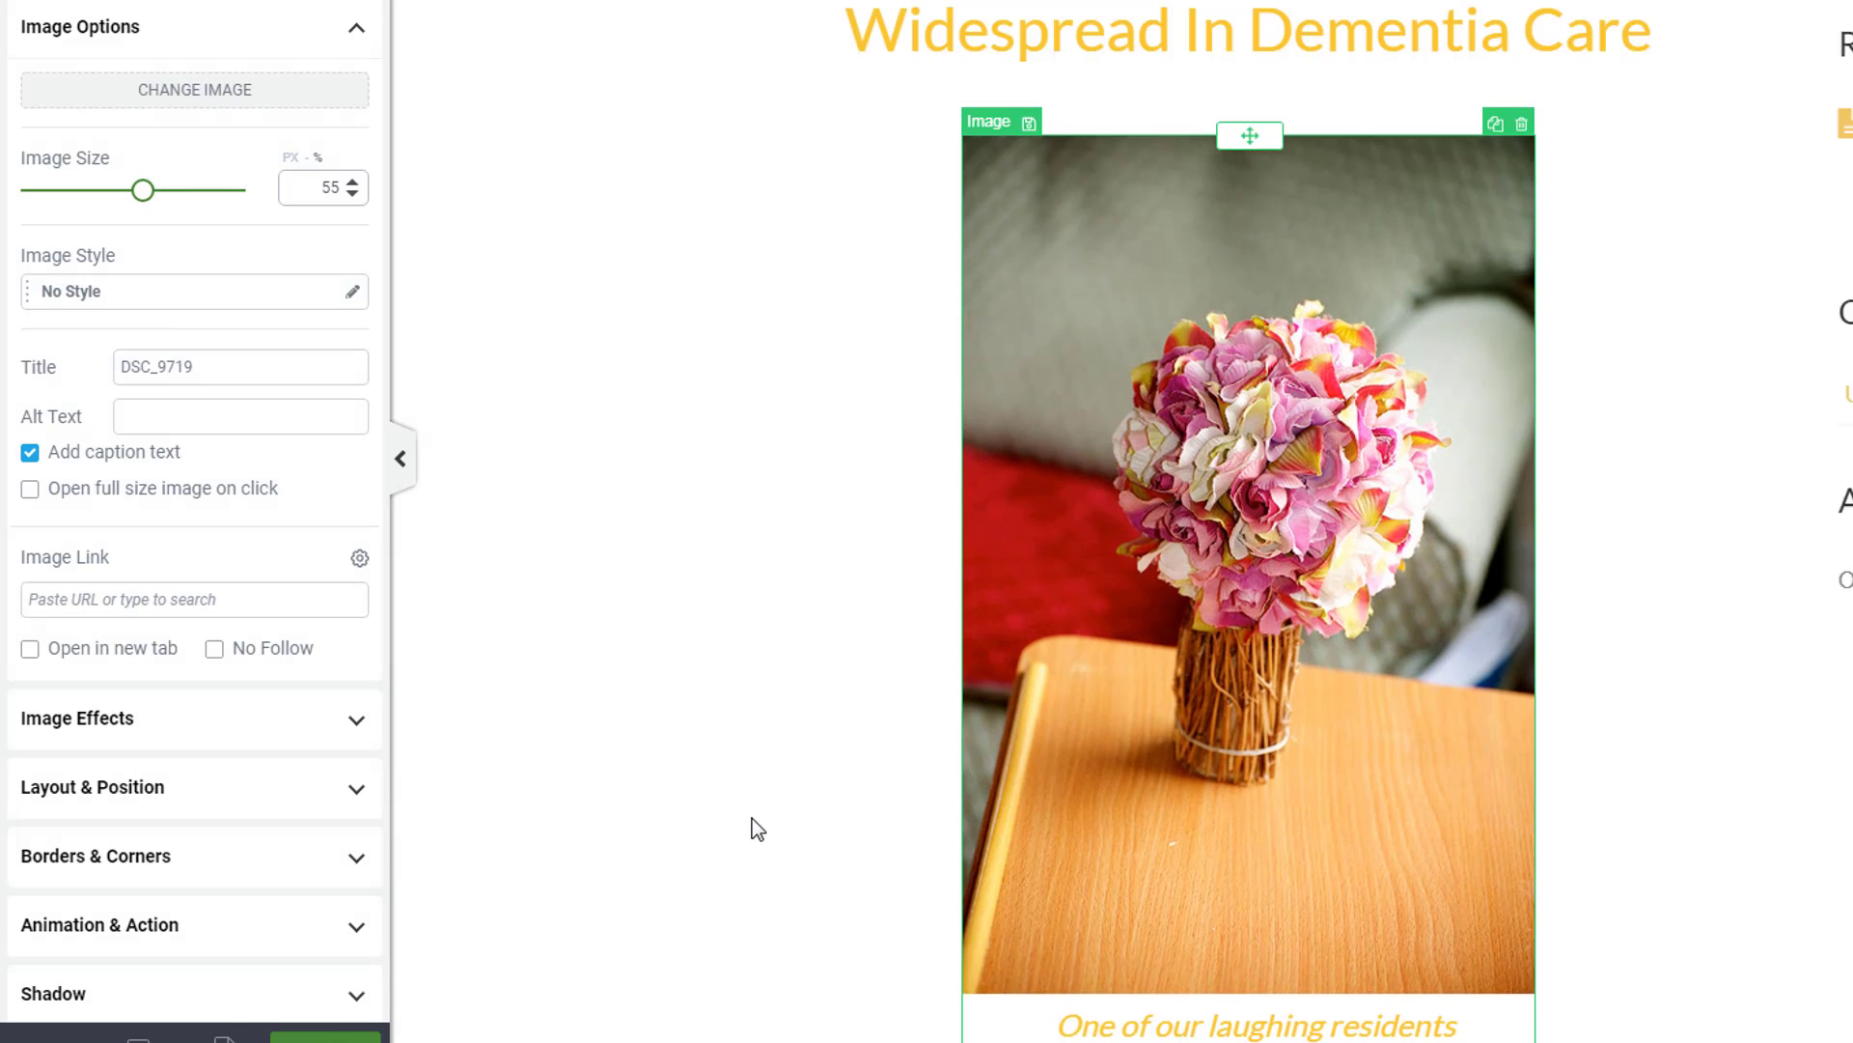
scroll(848, 681, "down", 3)
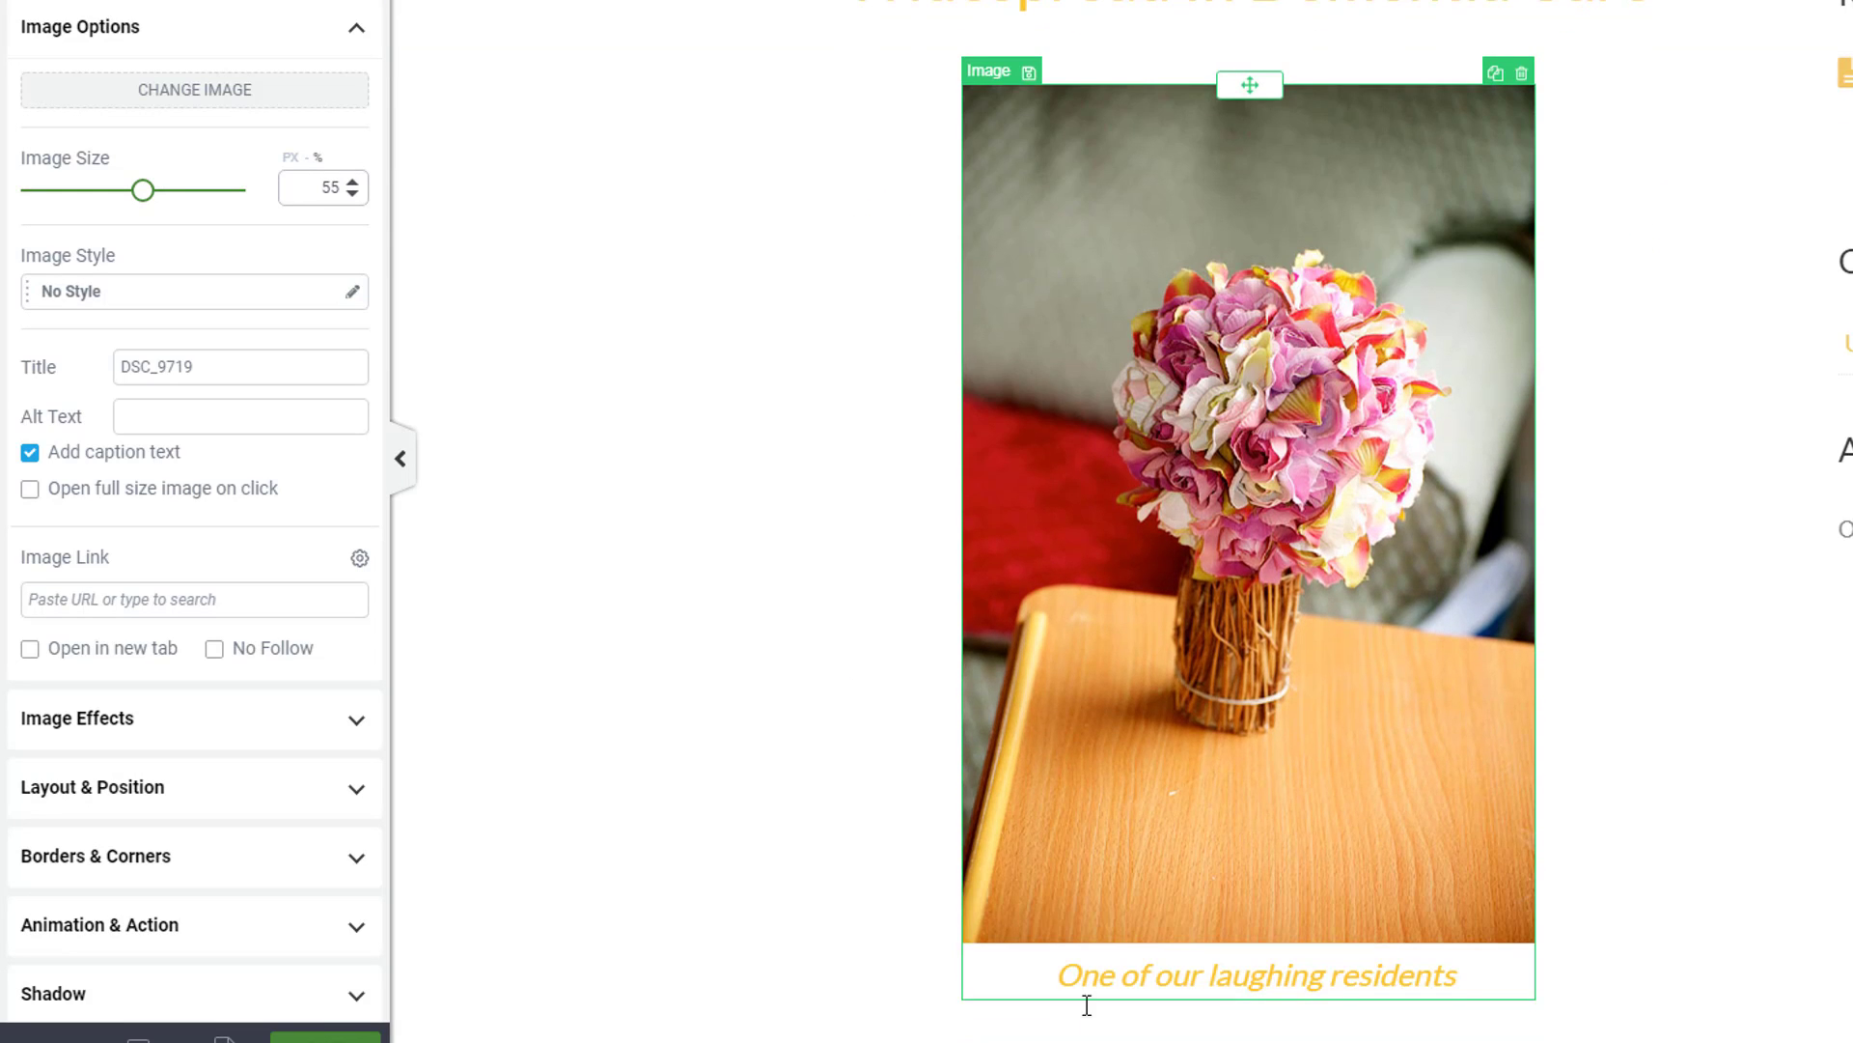
scroll(610, 807, "up", 1)
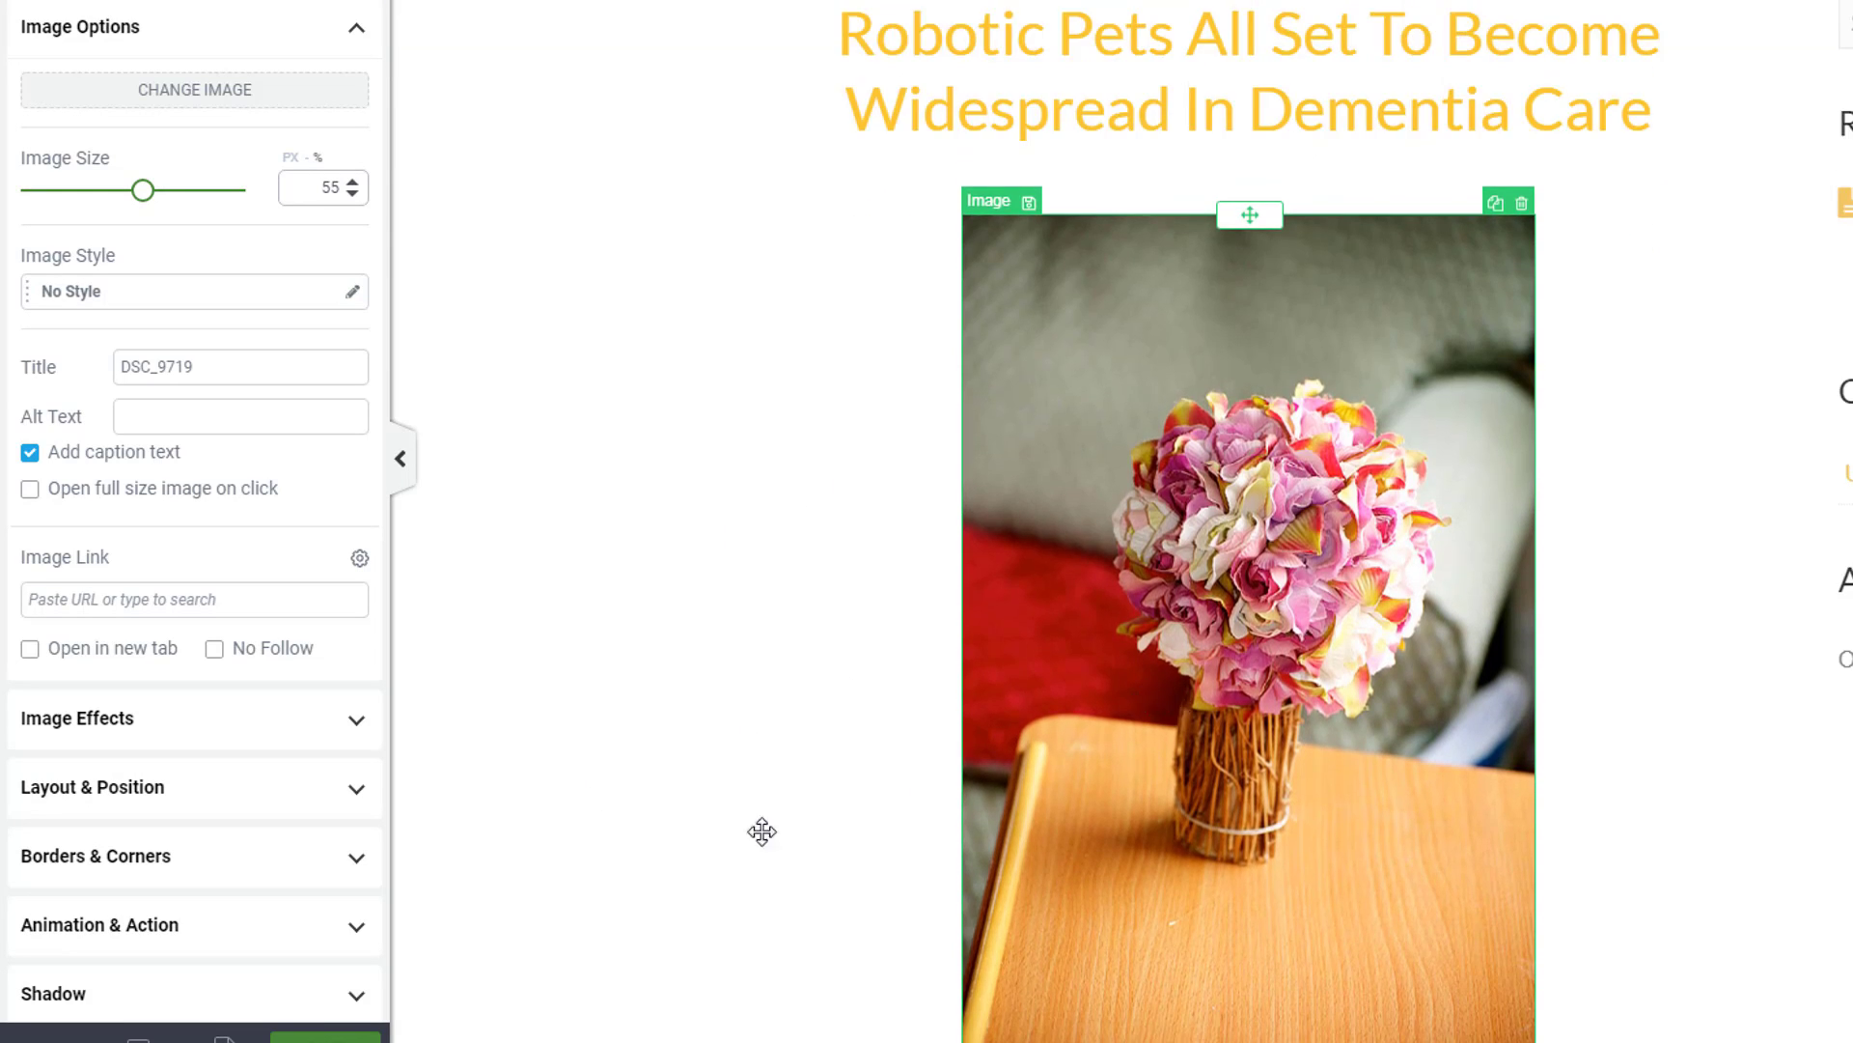
scroll(566, 816, "up", 1)
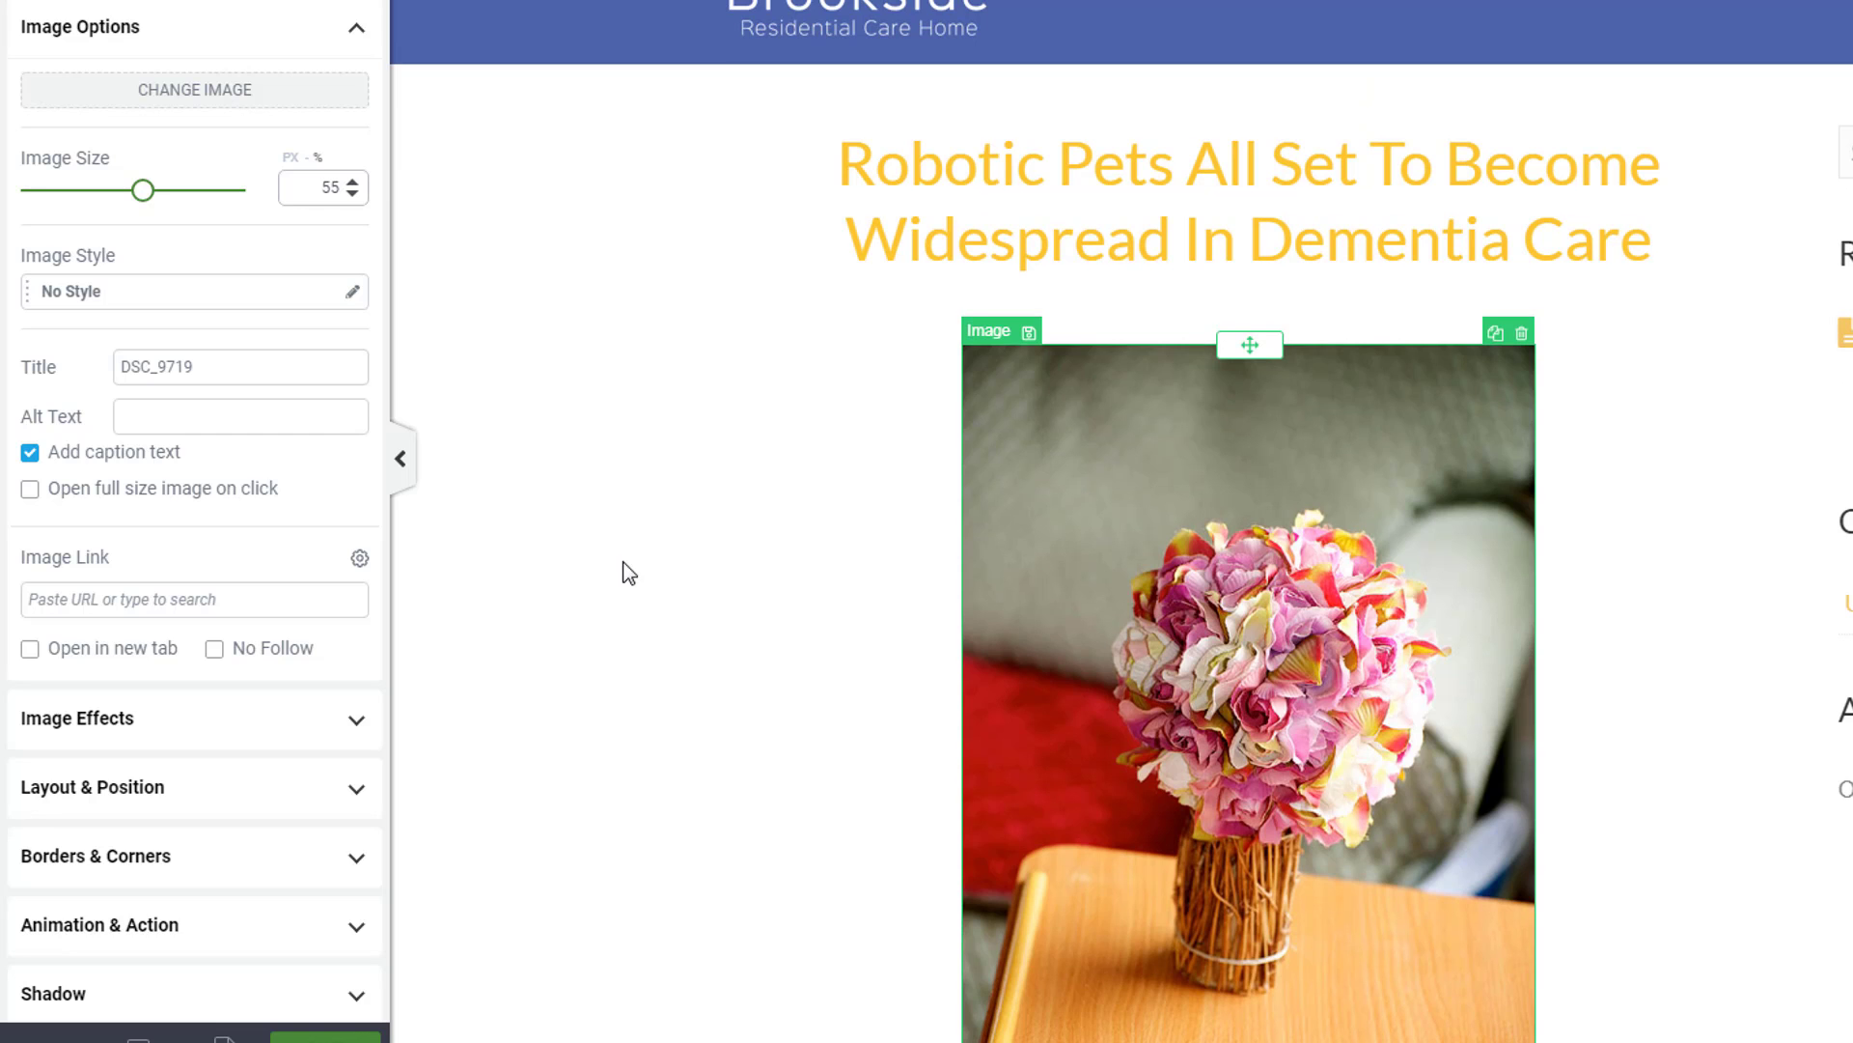
left_click(632, 819)
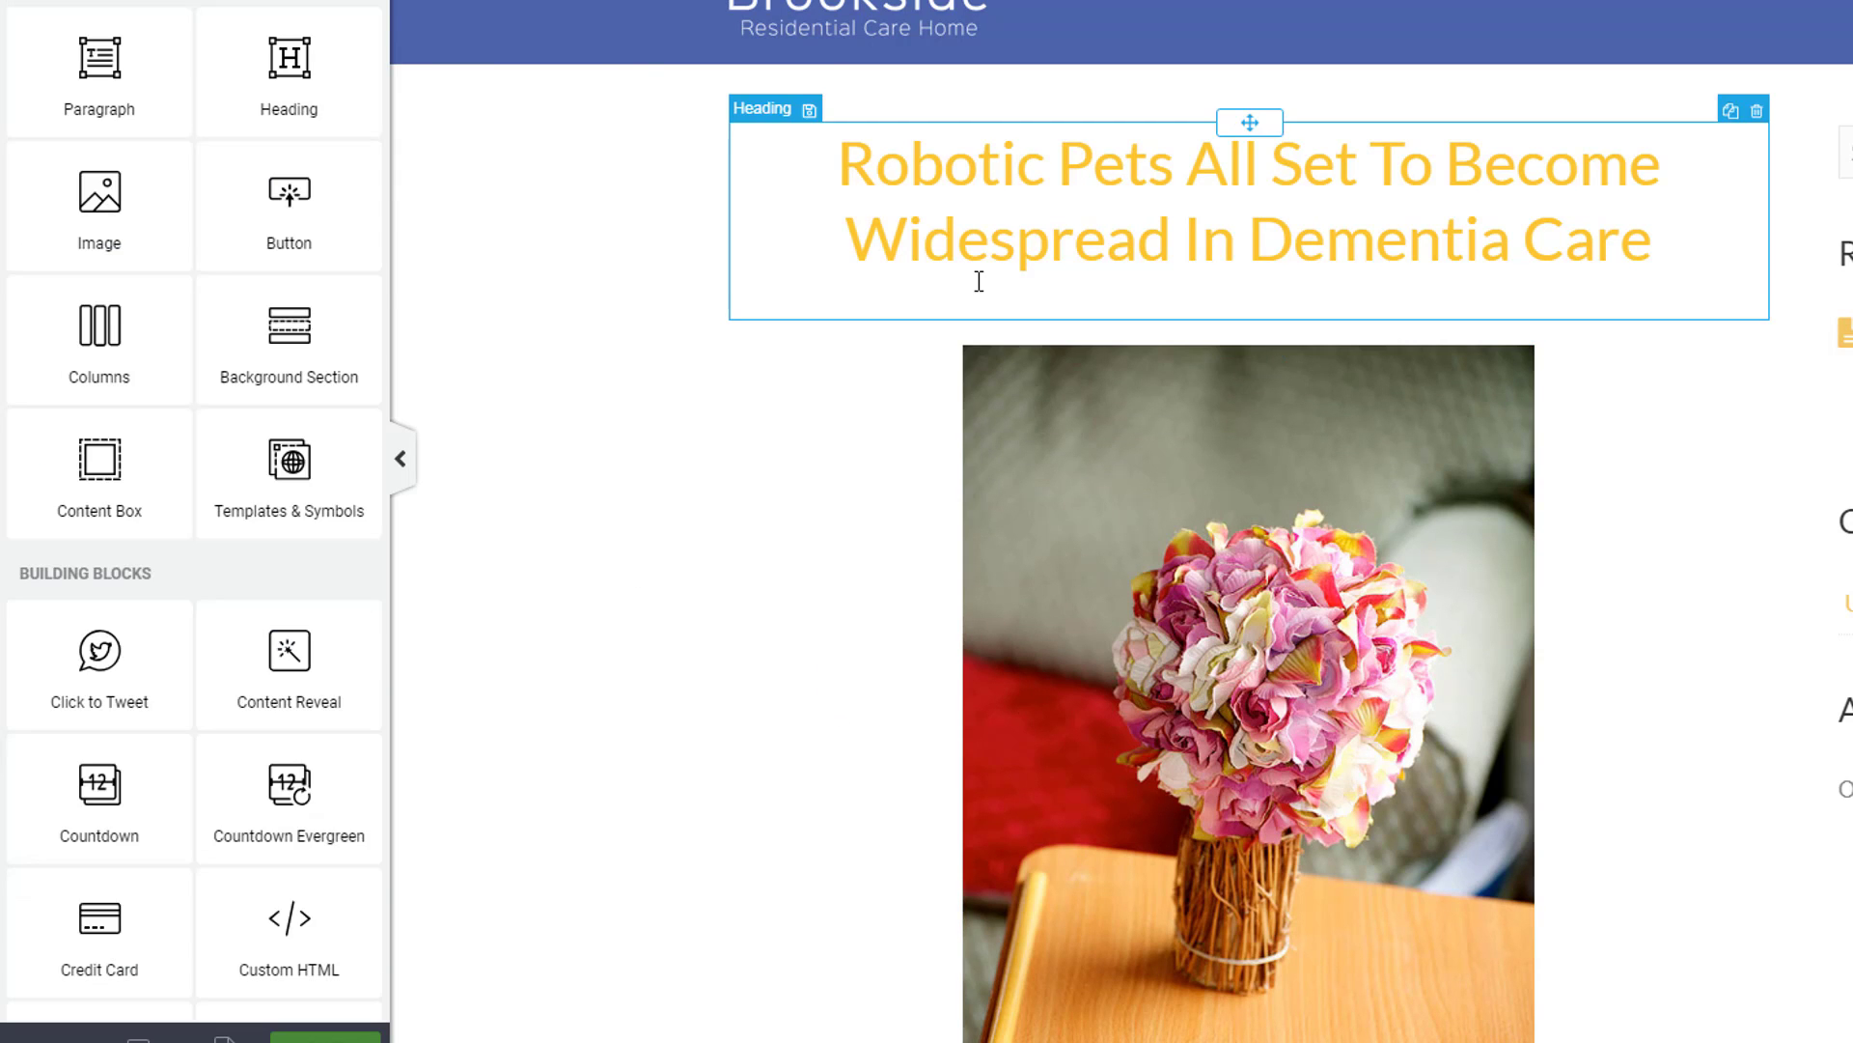
scroll(716, 510, "down", 4)
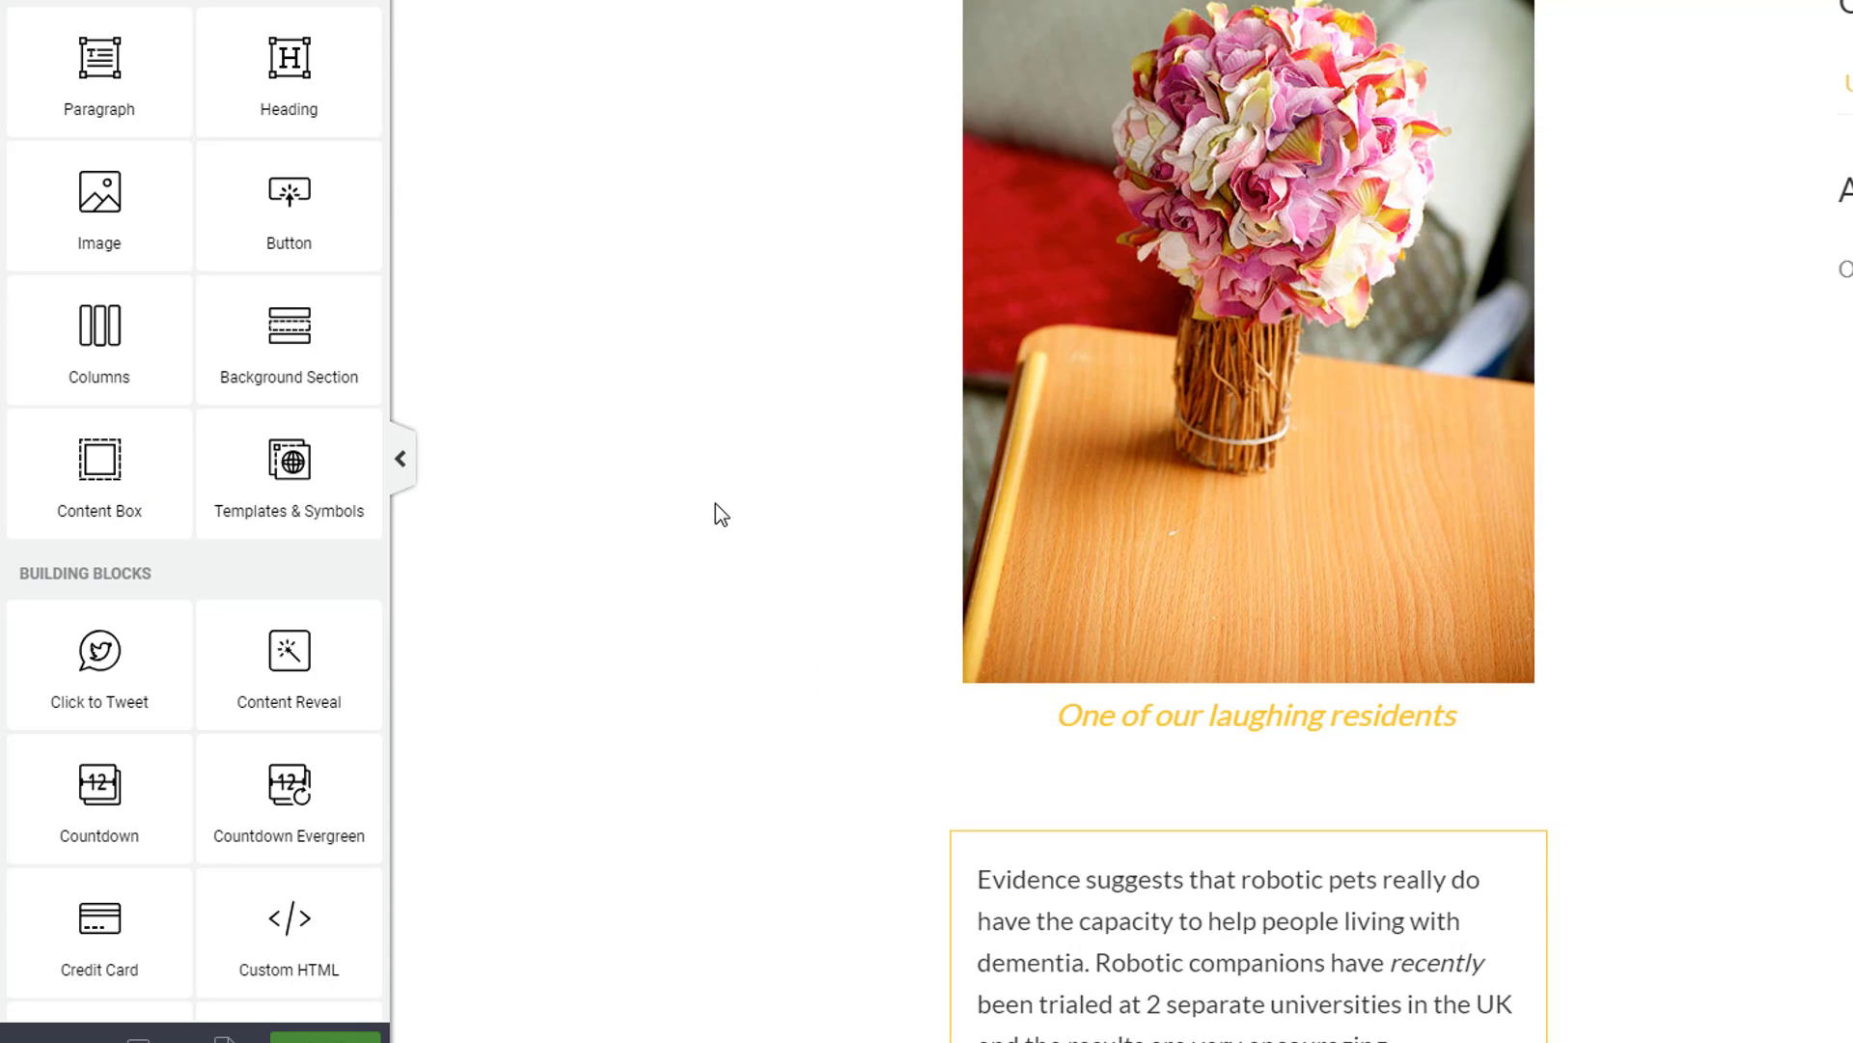
scroll(715, 511, "up", 1)
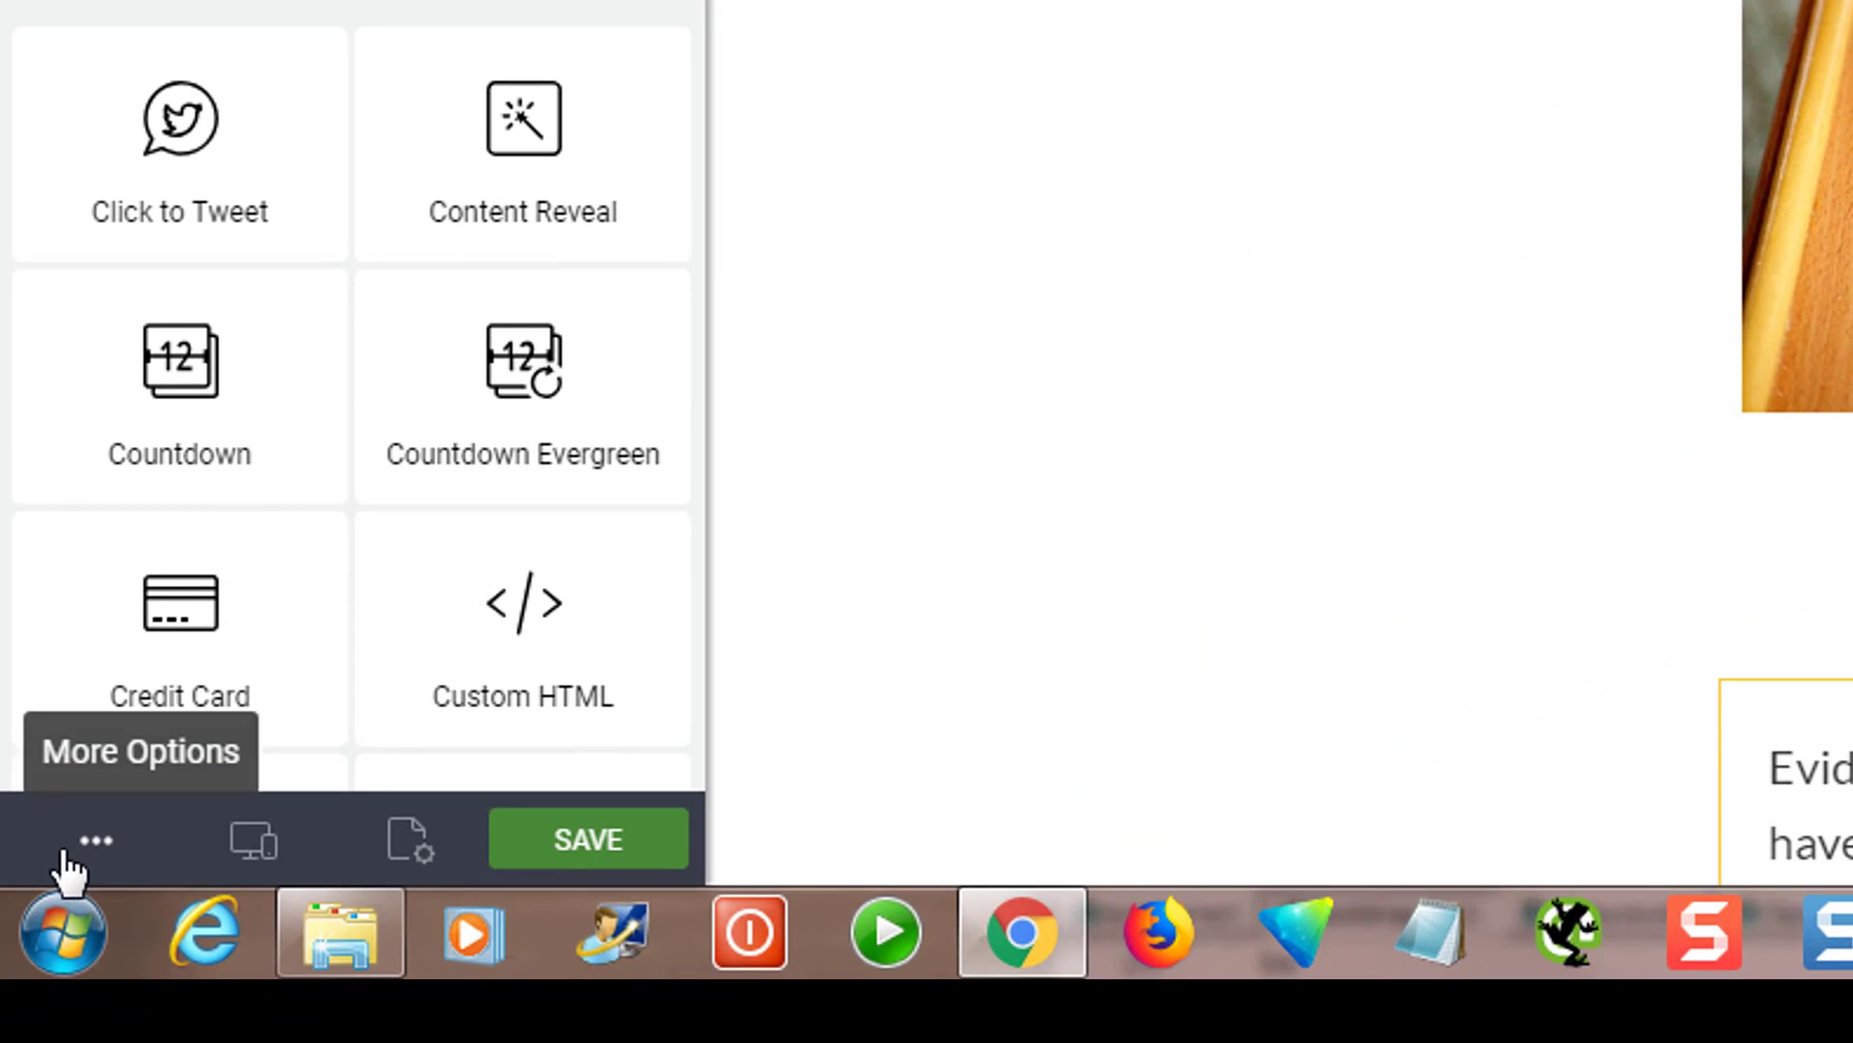
left_click(109, 836)
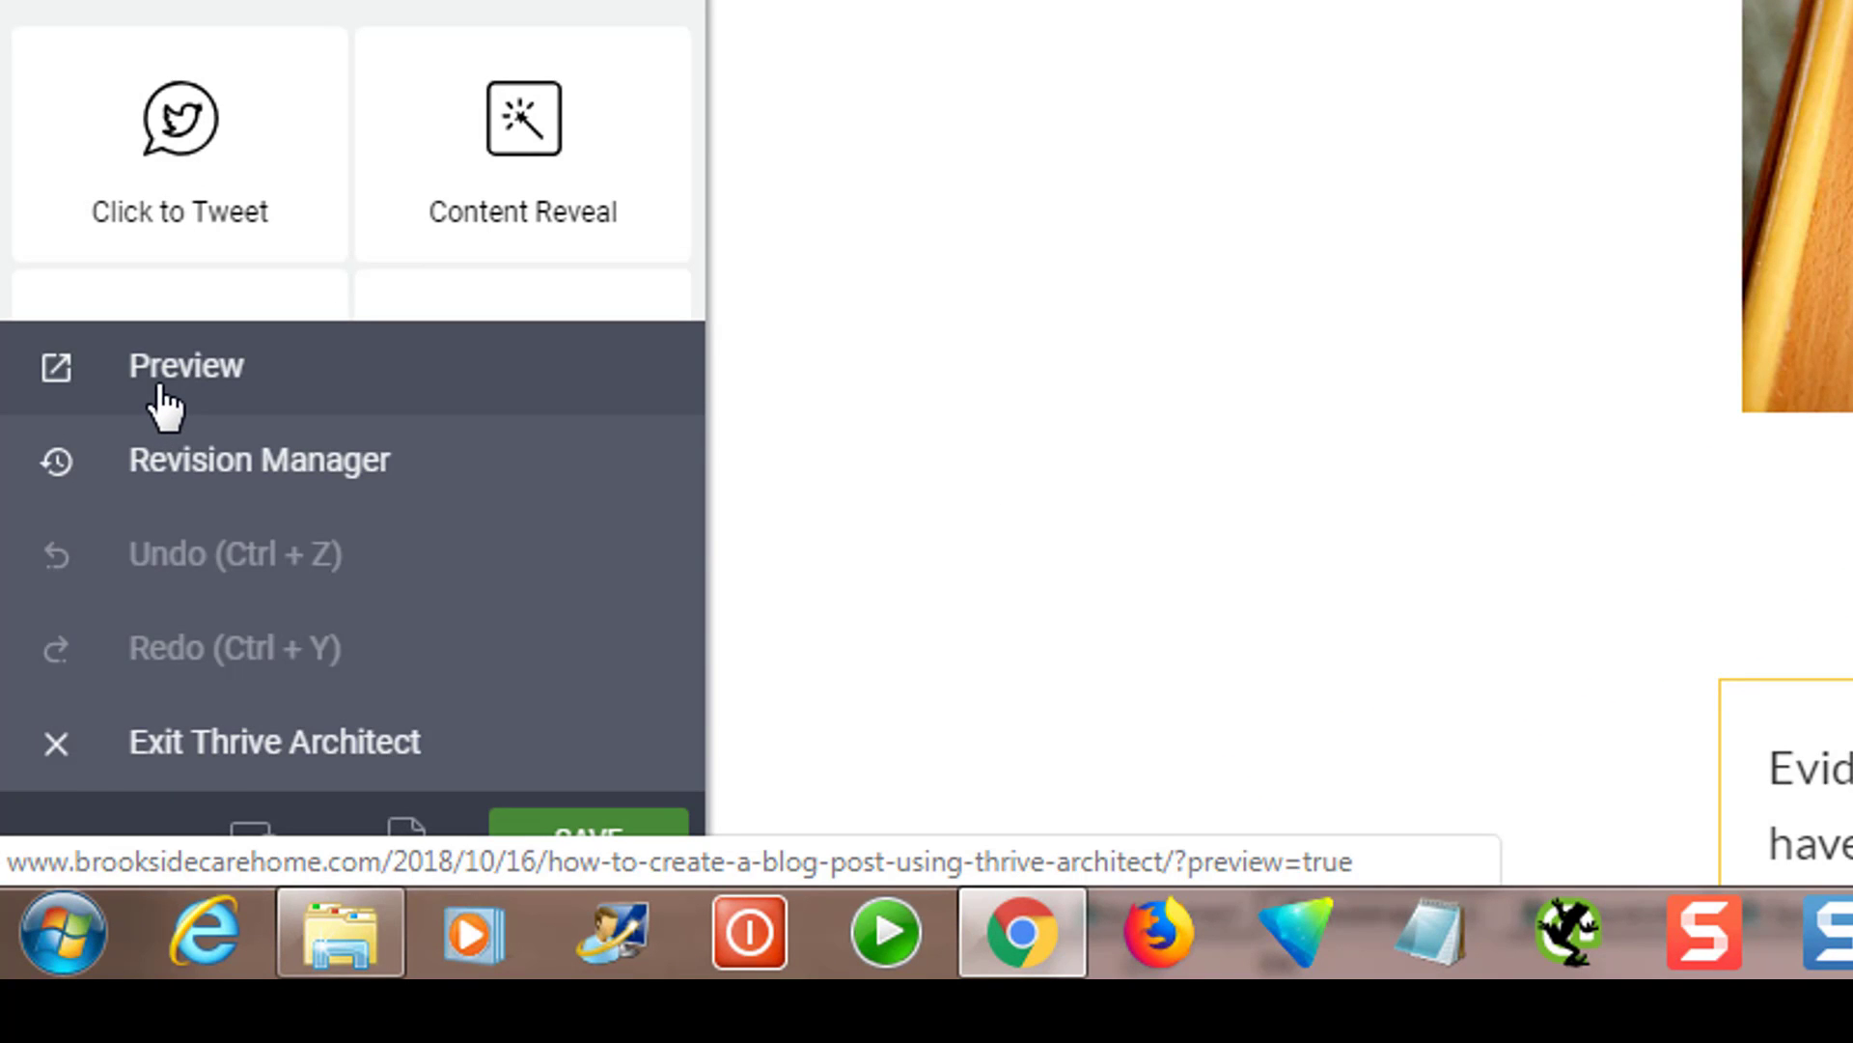
left_click(166, 386)
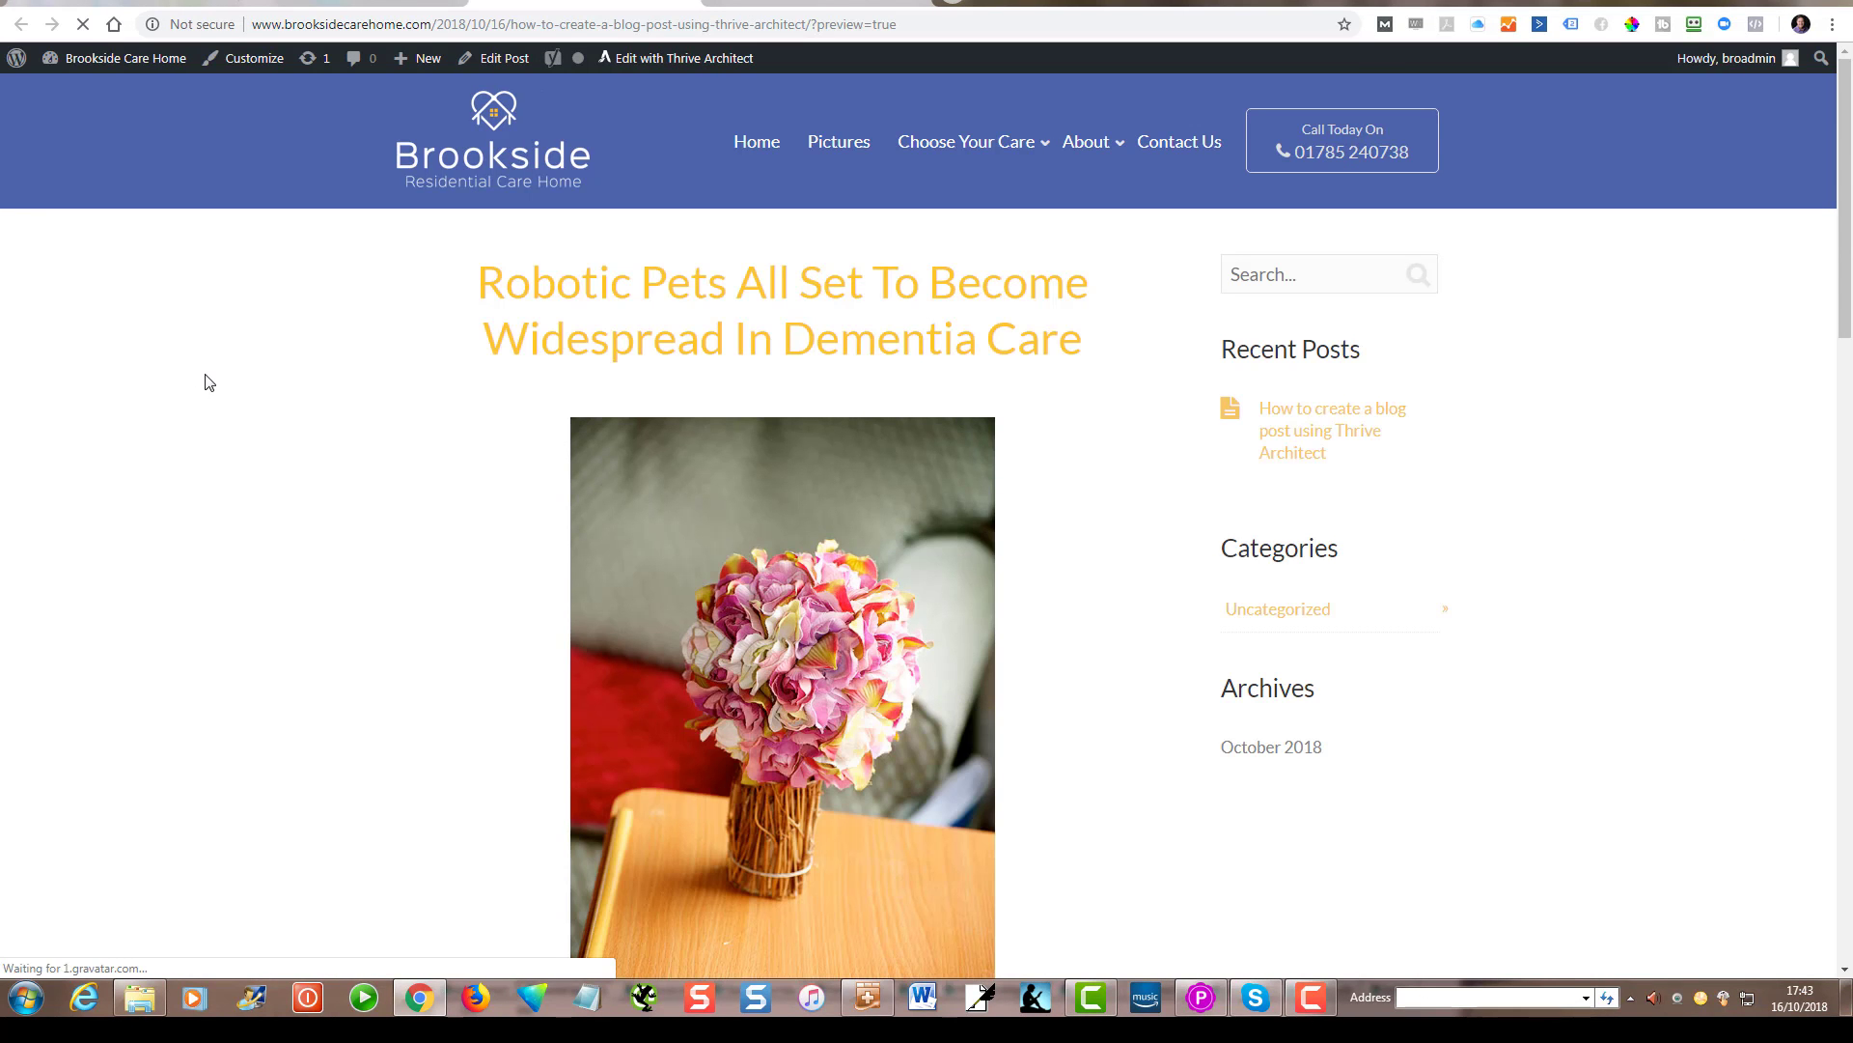
Step: Review the previewed post from its heading through the captioned flower picture and bordered paragraph to the text below
scroll(204, 382, "down", 10)
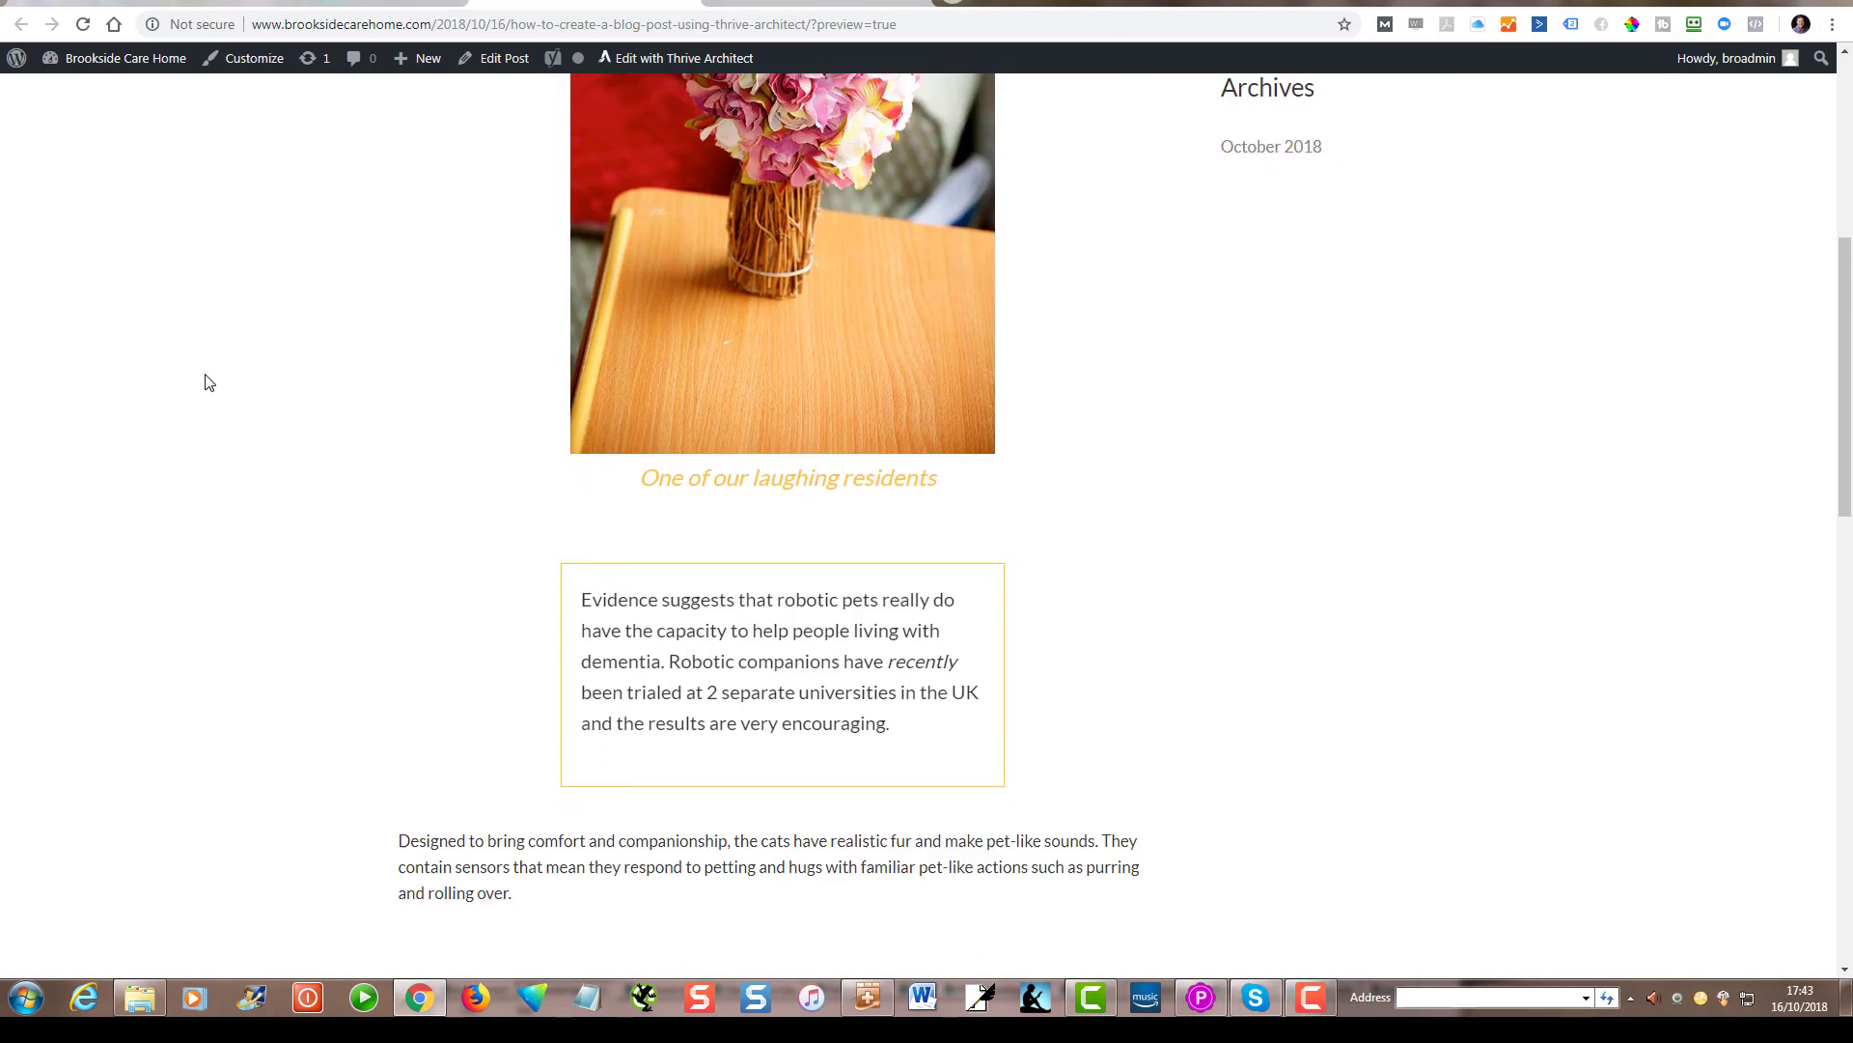
scroll(206, 382, "down", 5)
scroll(207, 382, "up", 5)
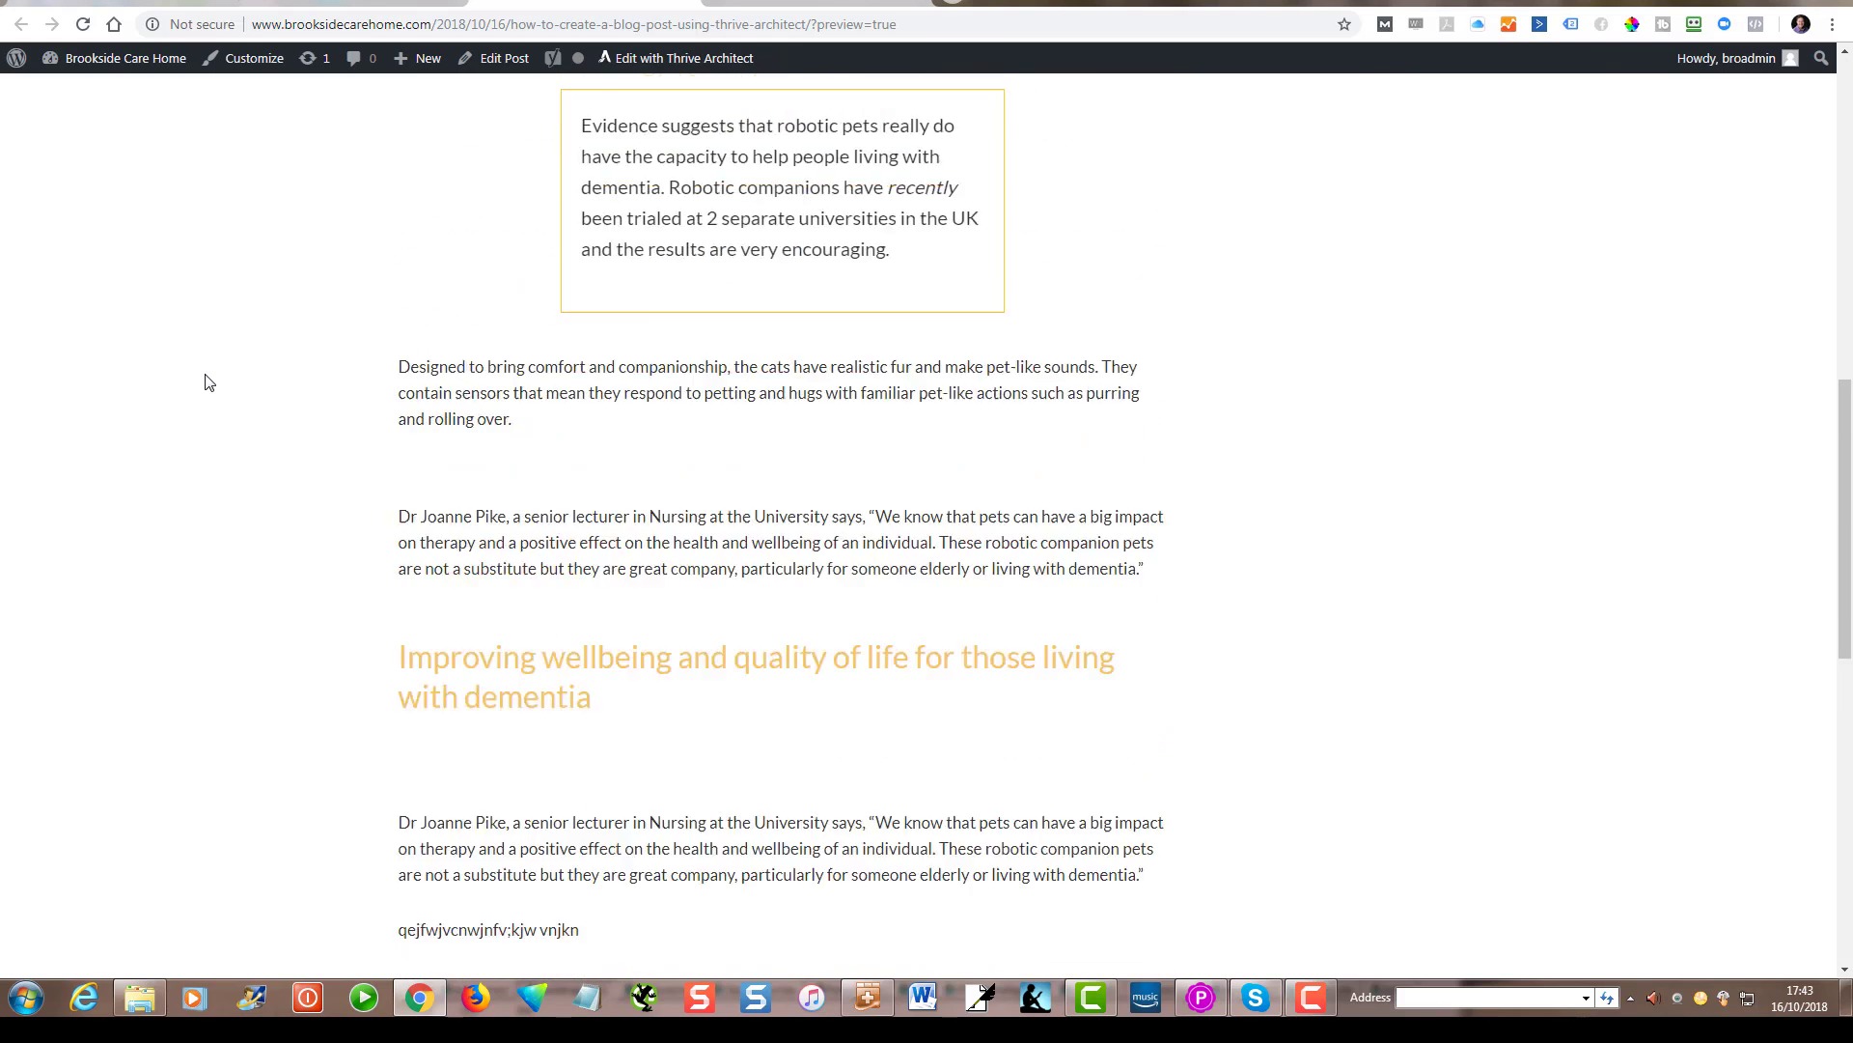
scroll(212, 403, "up", 10)
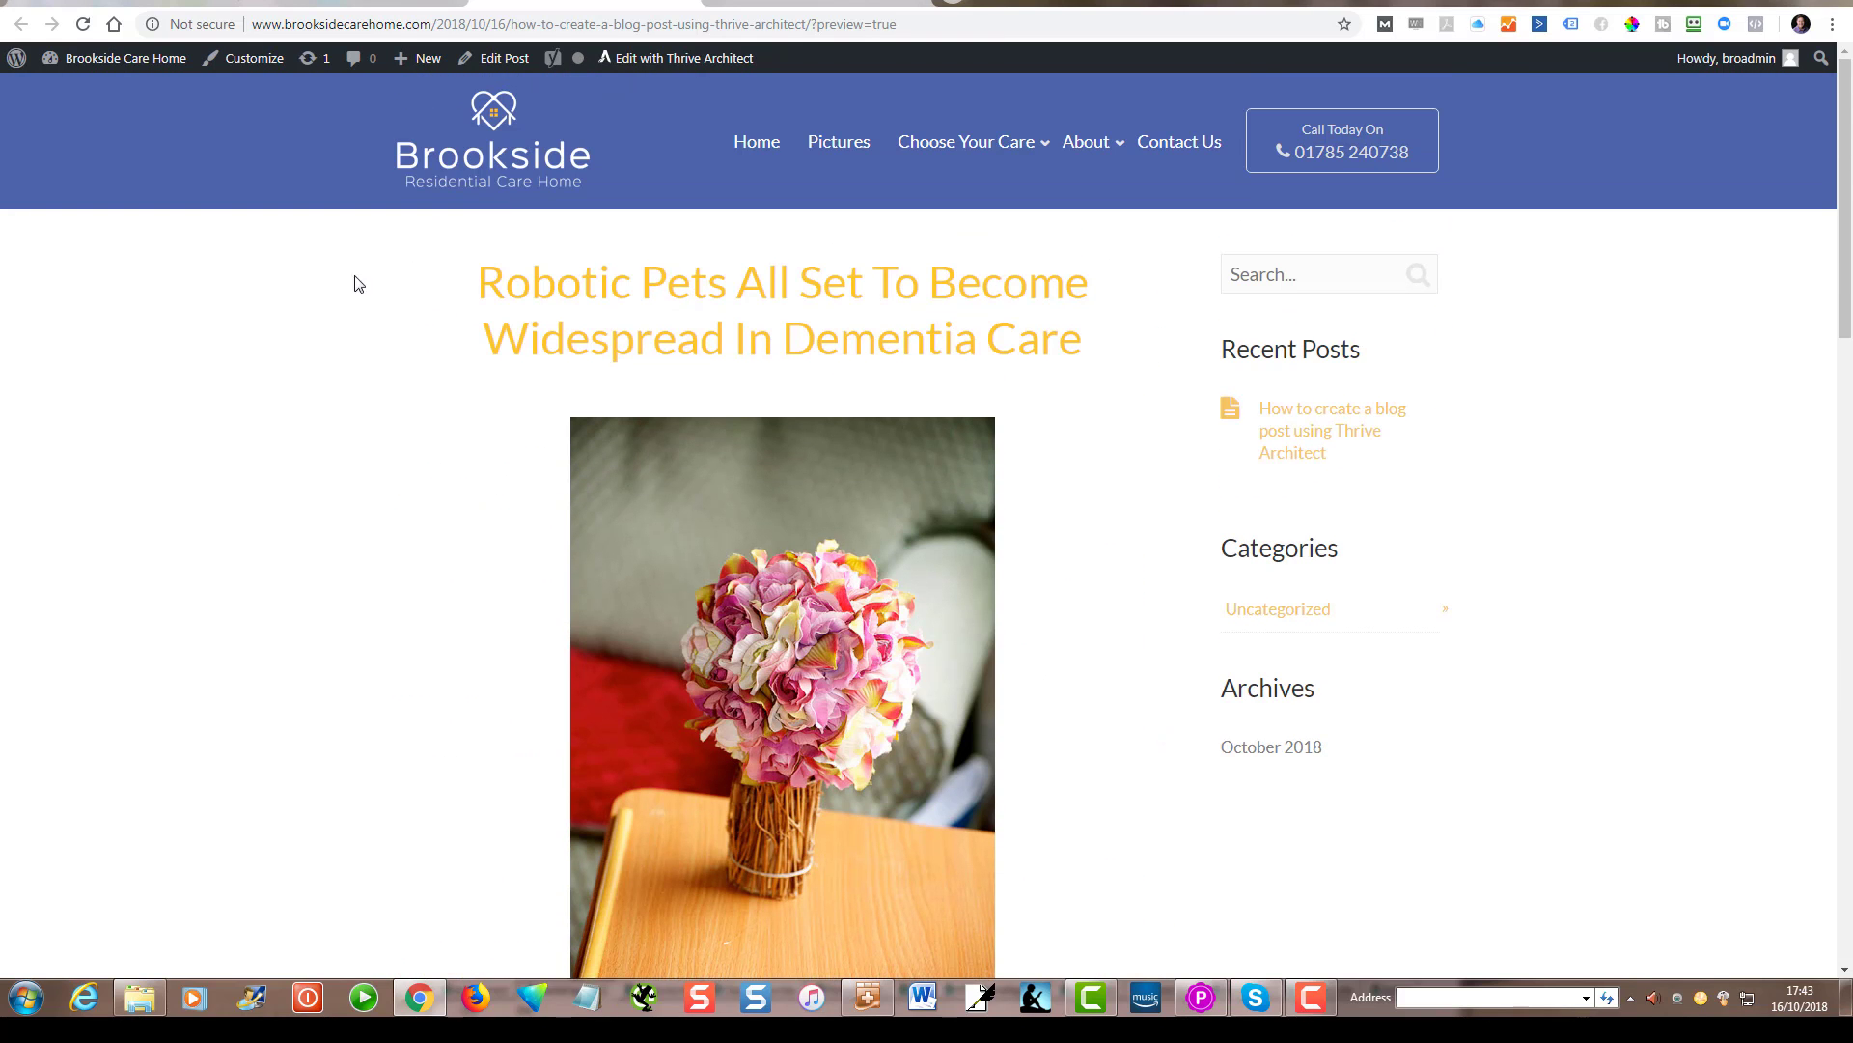
Step: Return from the preview to editing the post in Thrive Architect
left_click(676, 58)
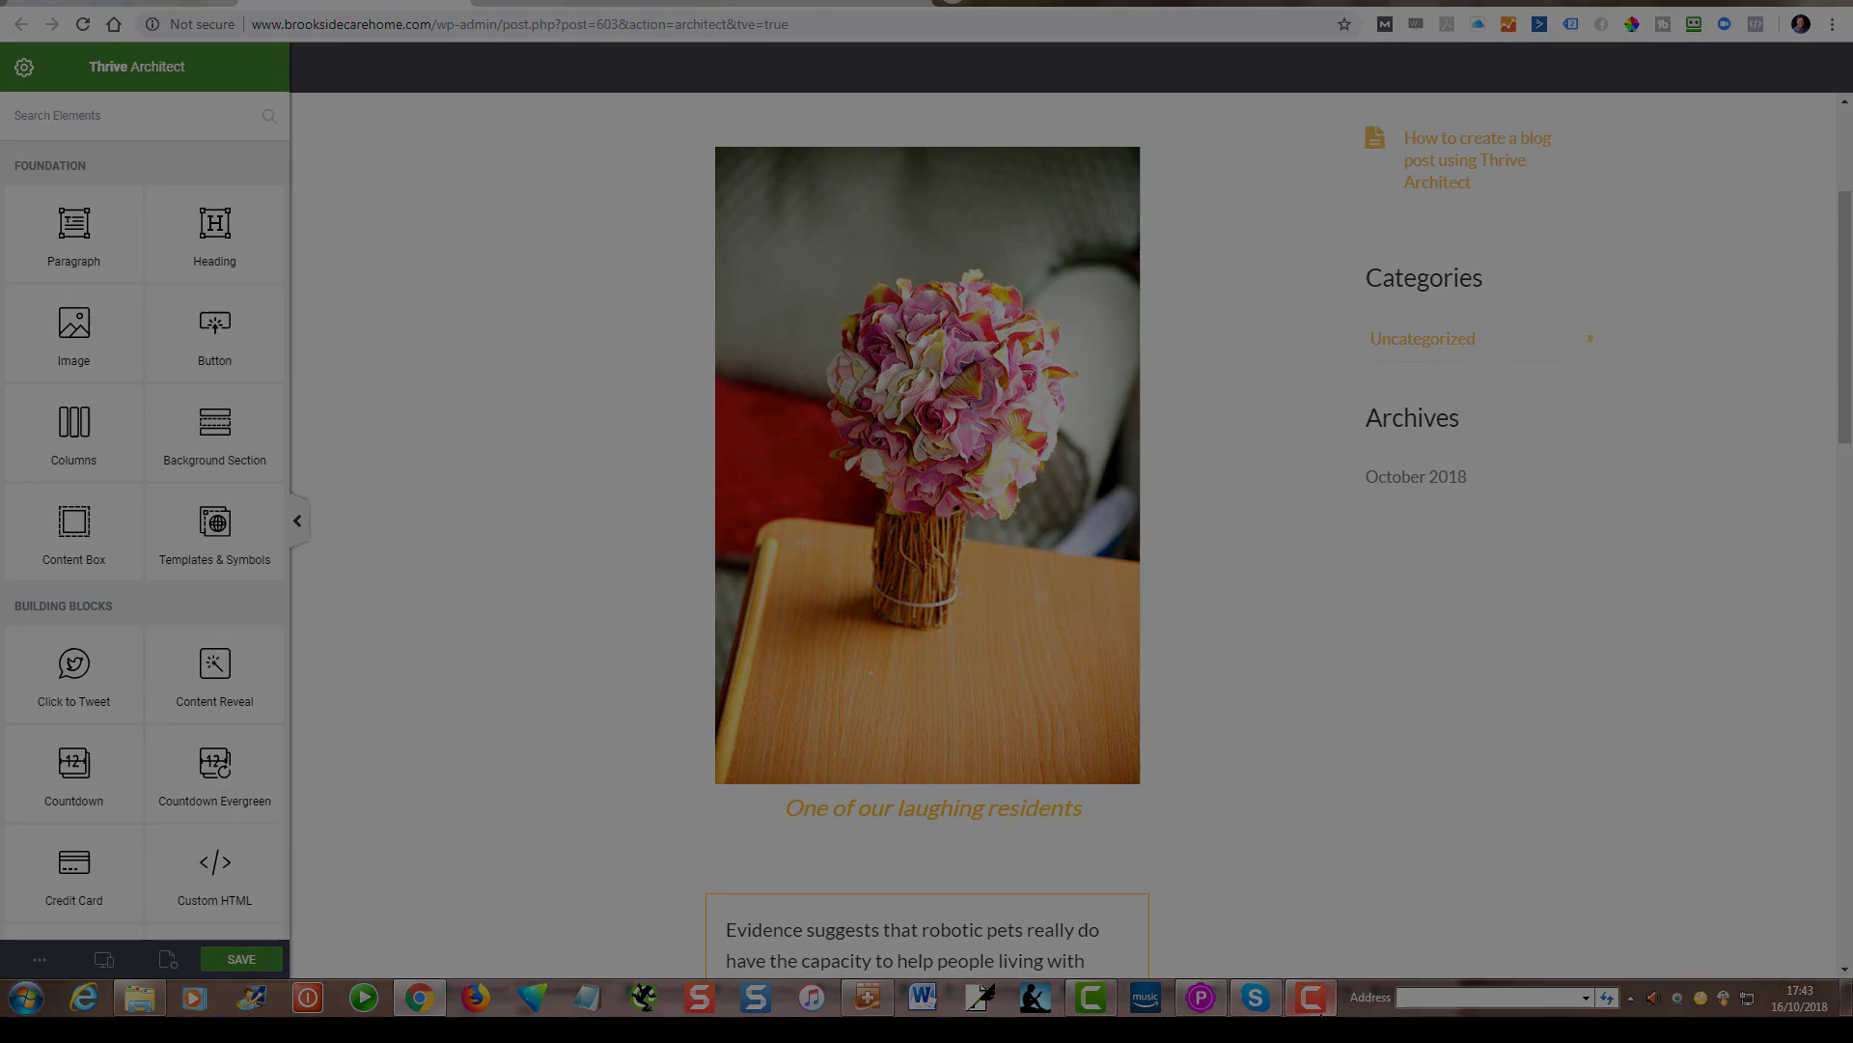
left_click(1319, 1008)
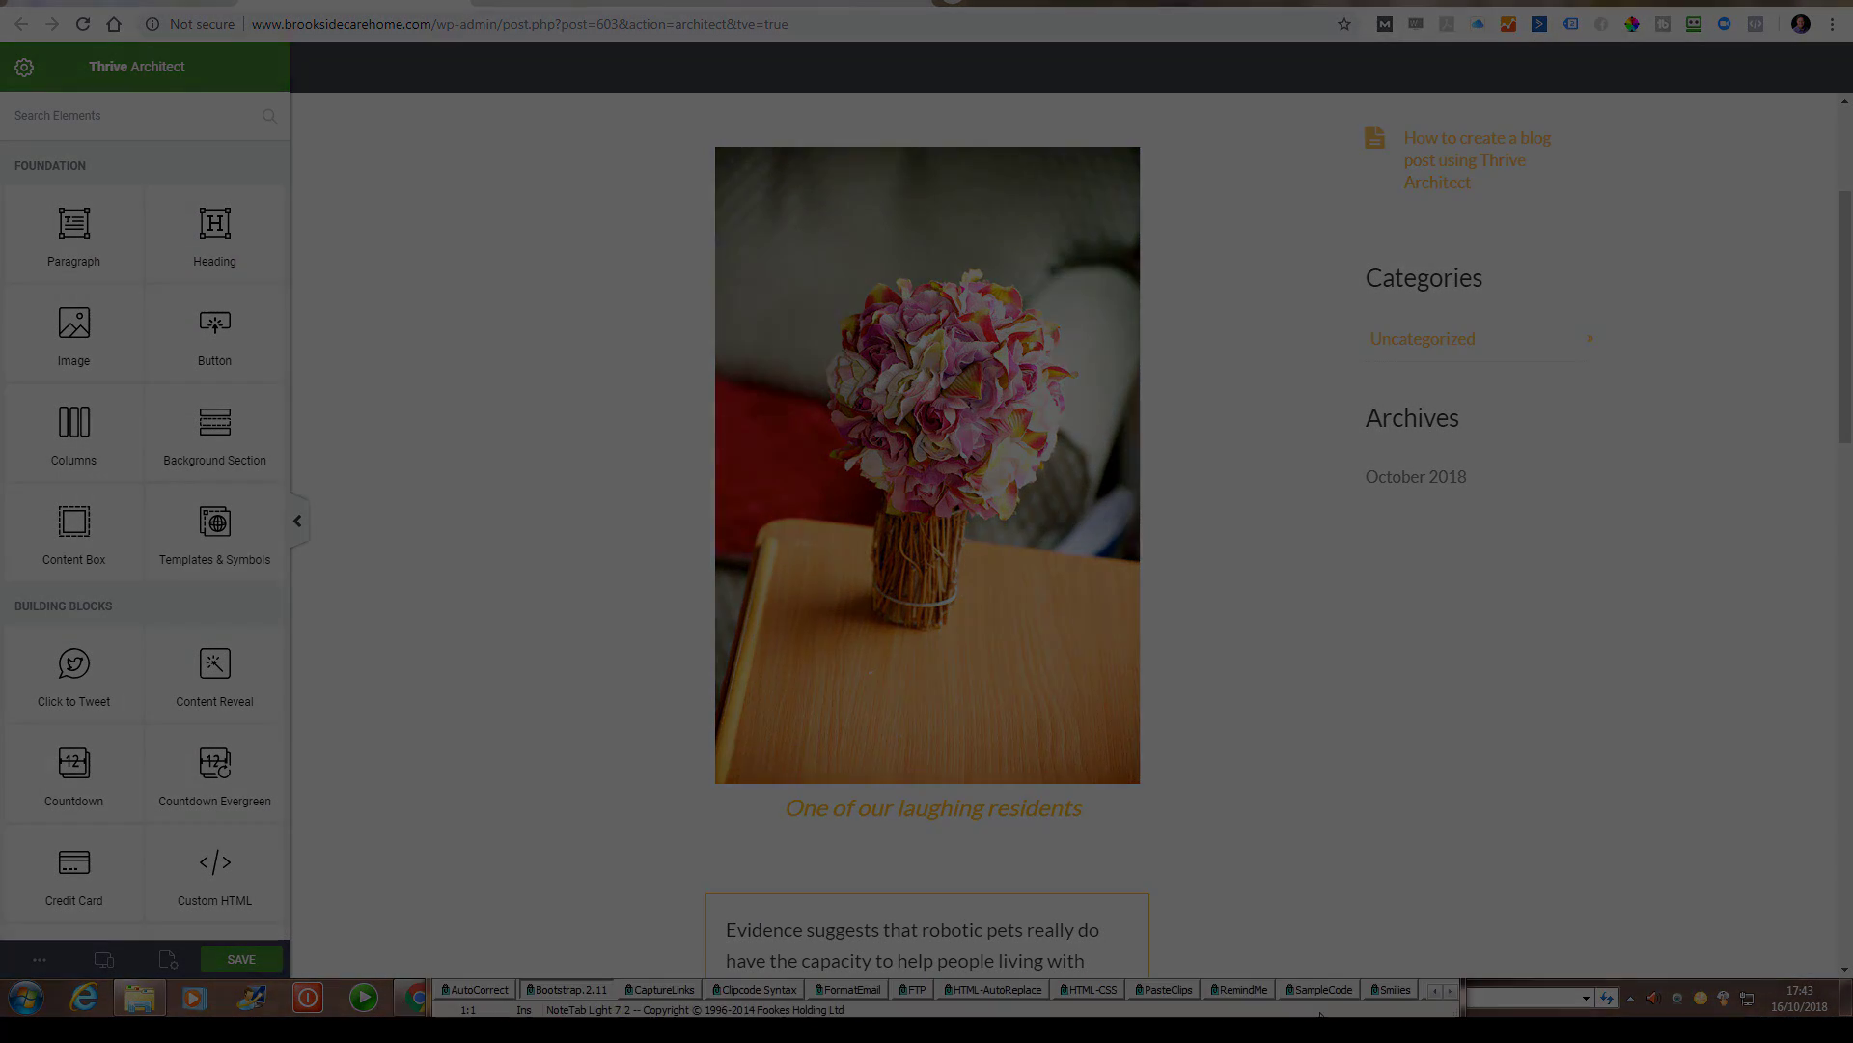